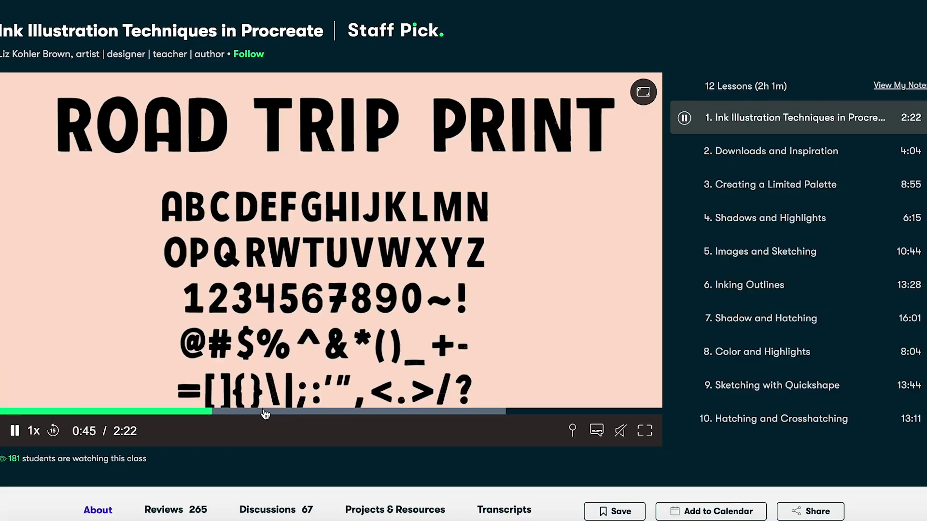
Step: Skim the Ink Illustration Techniques in Procreate introduction lesson by jumping to several points in the video
left_click(265, 413)
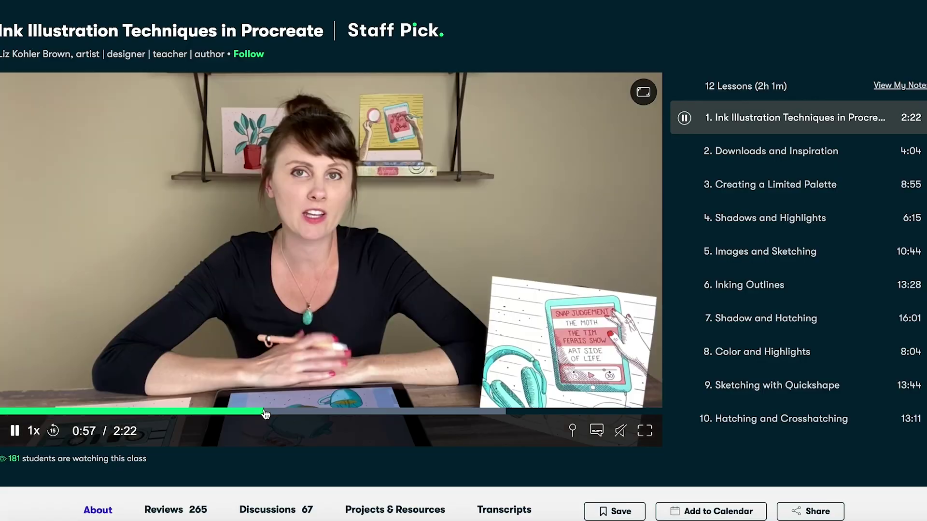
left_click(331, 413)
left_click(385, 413)
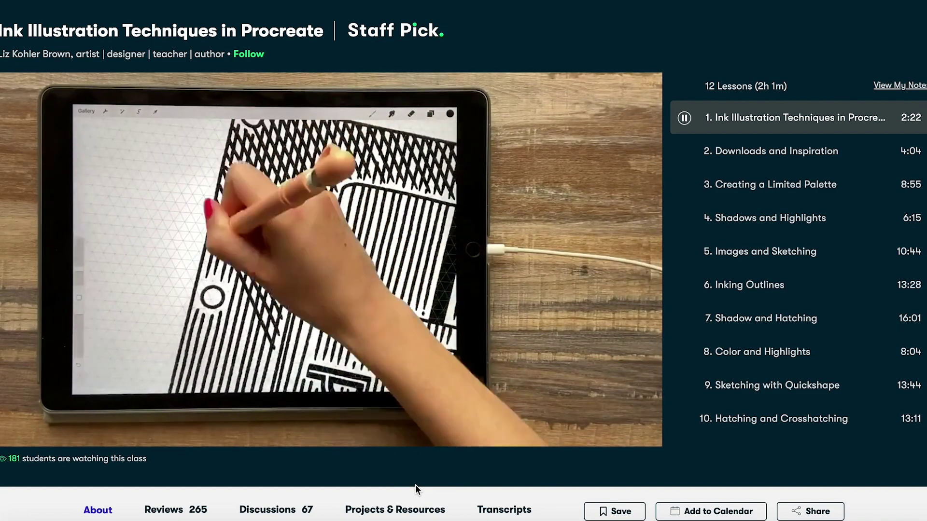
scroll(405, 464, "down", 1)
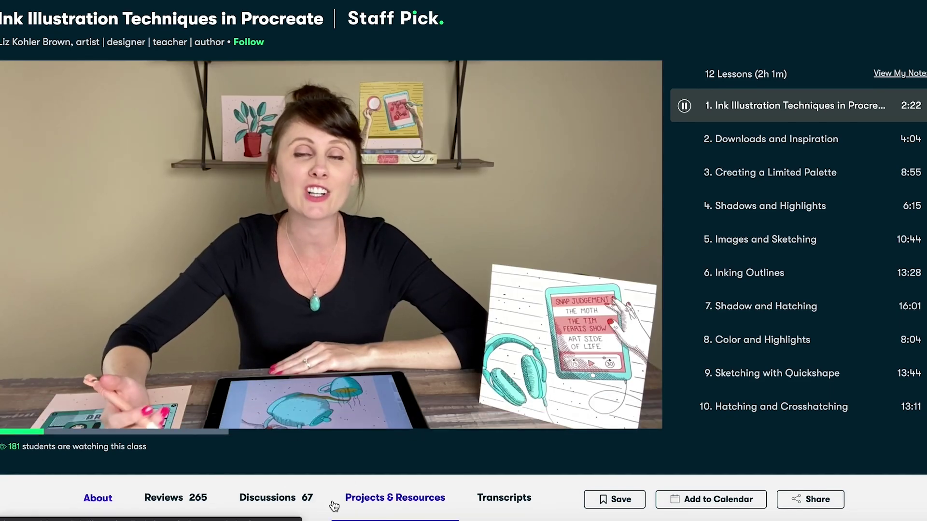
scroll(355, 475, "up", 1)
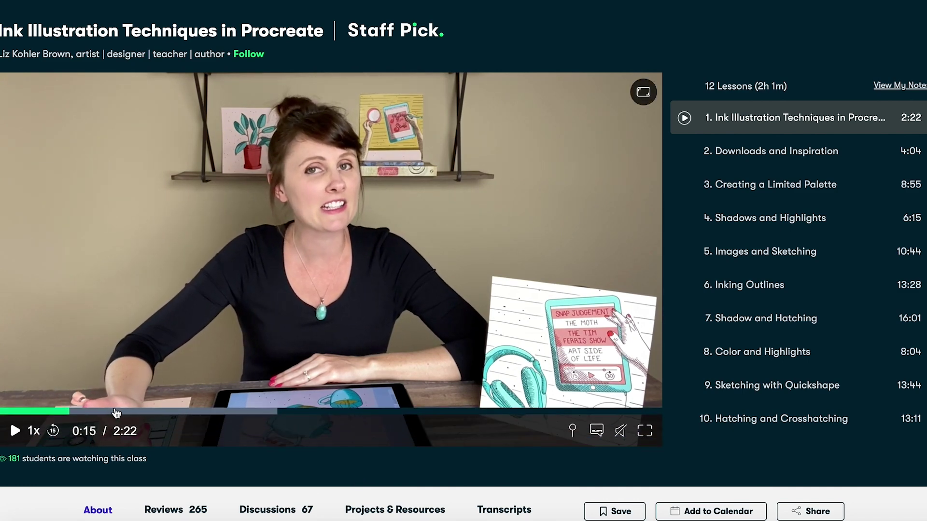
left_click(116, 412)
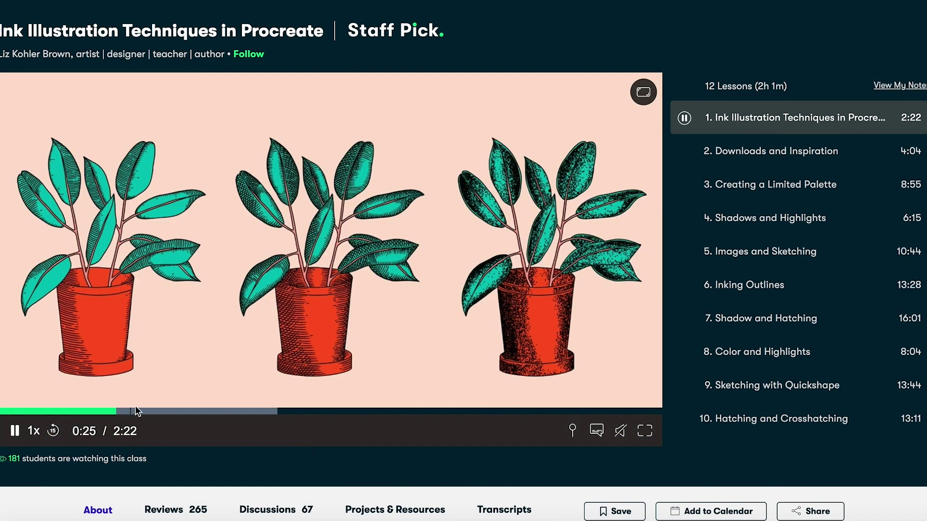
left_click(177, 414)
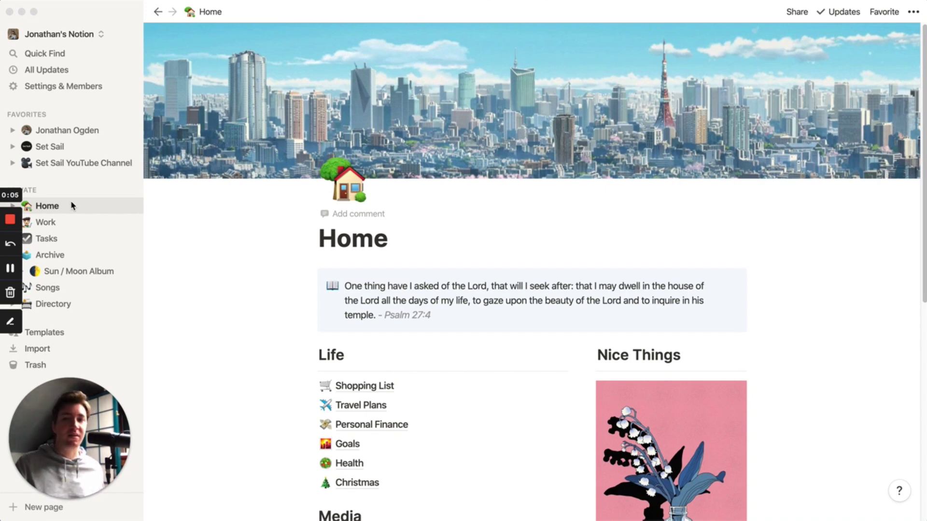
Step: Switch to Notion and look through the Life, Media, Study and Nice Things sections of the Home page
scroll(254, 205, "down", 3)
scroll(288, 130, "down", 3)
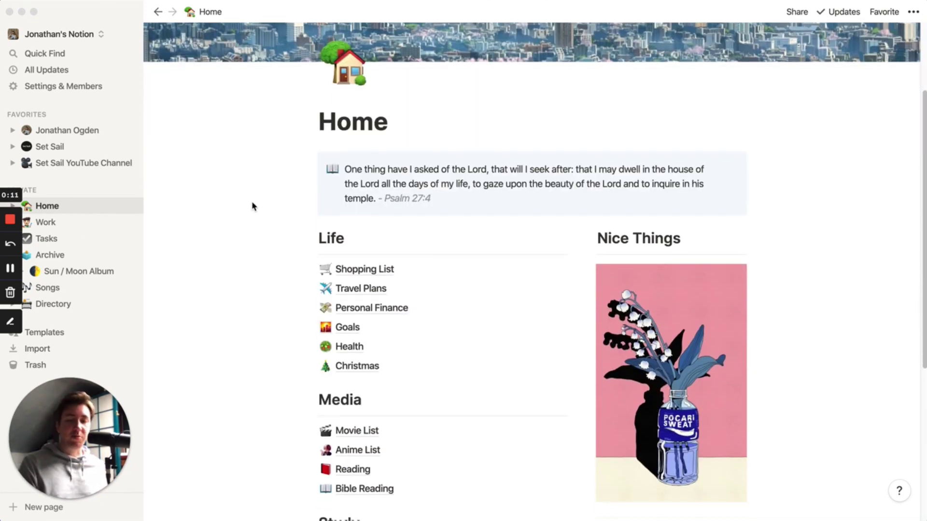
scroll(289, 165, "down", 2)
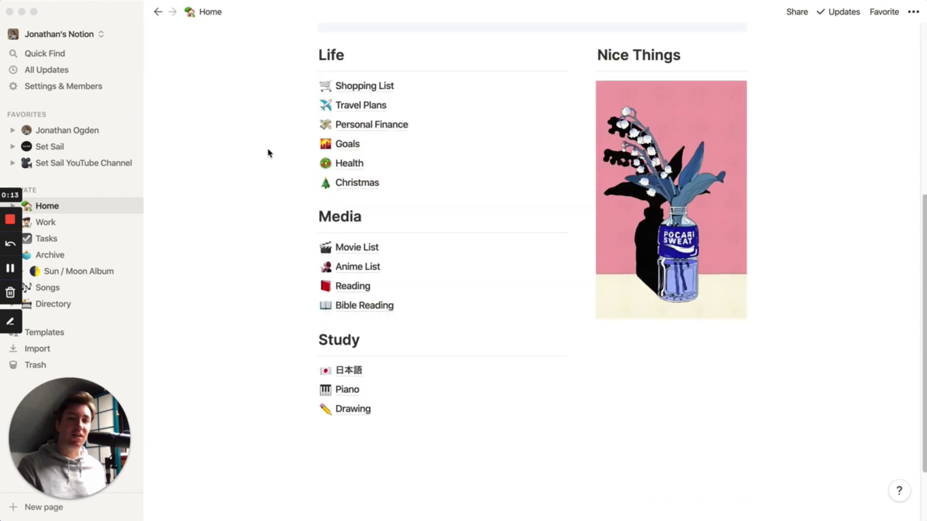
scroll(250, 198, "up", 1)
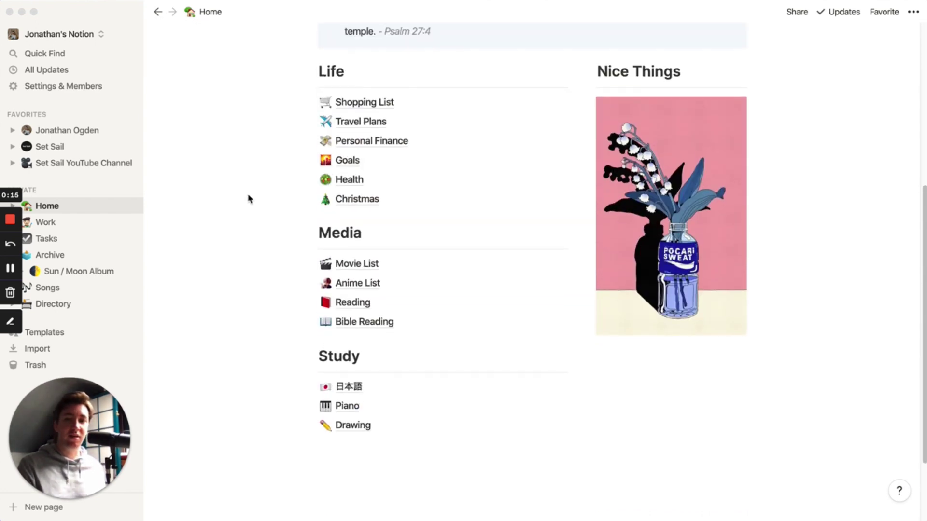
scroll(250, 186, "up", 1)
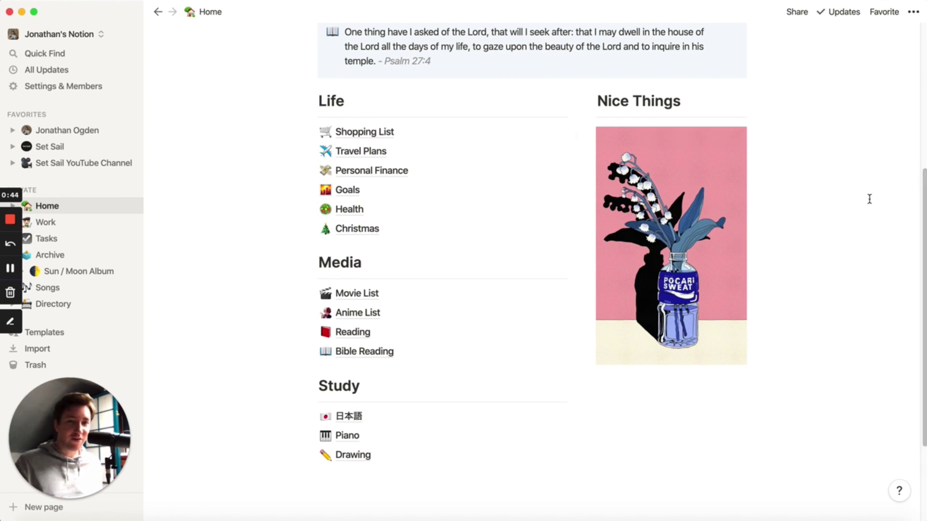
scroll(266, 199, "up", 5)
scroll(266, 201, "down", 5)
scroll(268, 202, "down", 4)
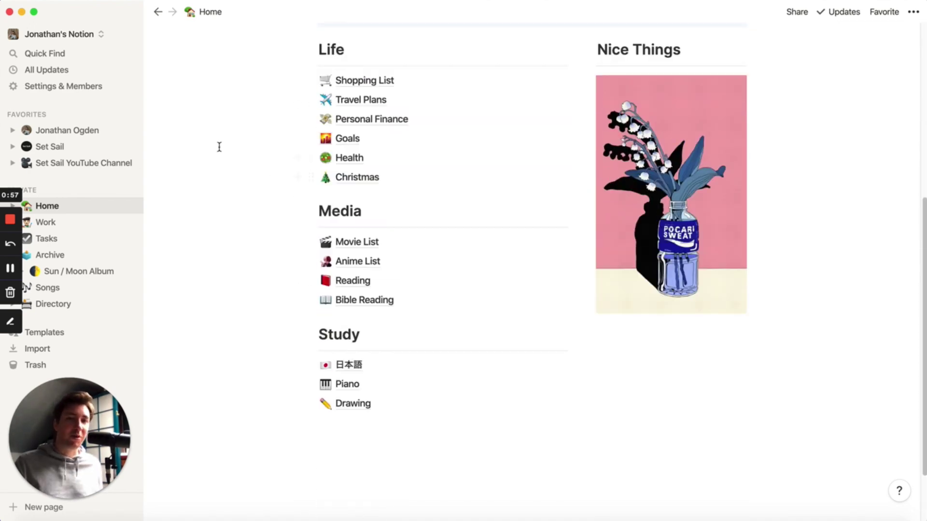
scroll(218, 150, "up", 5)
scroll(217, 151, "down", 5)
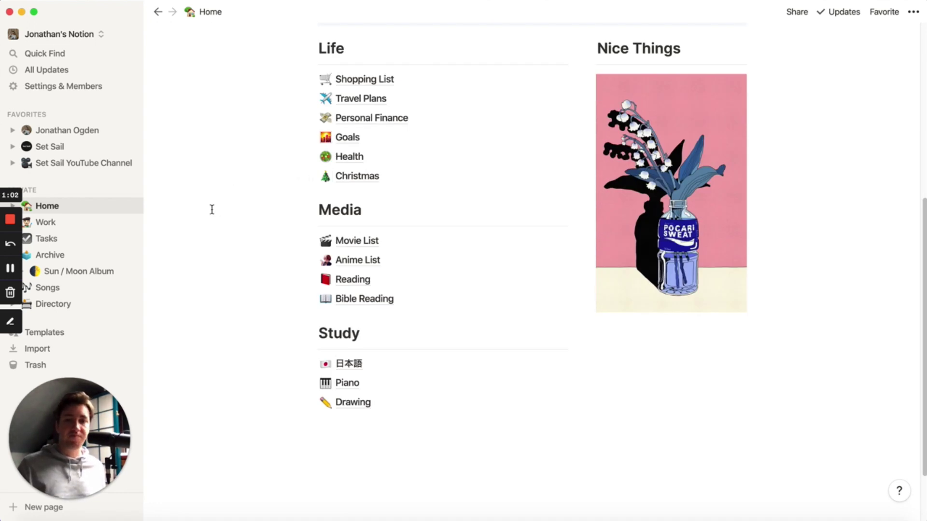
Step: Open the Anime List page and look over its Current, Want to Watch and Watched sections
left_click(358, 260)
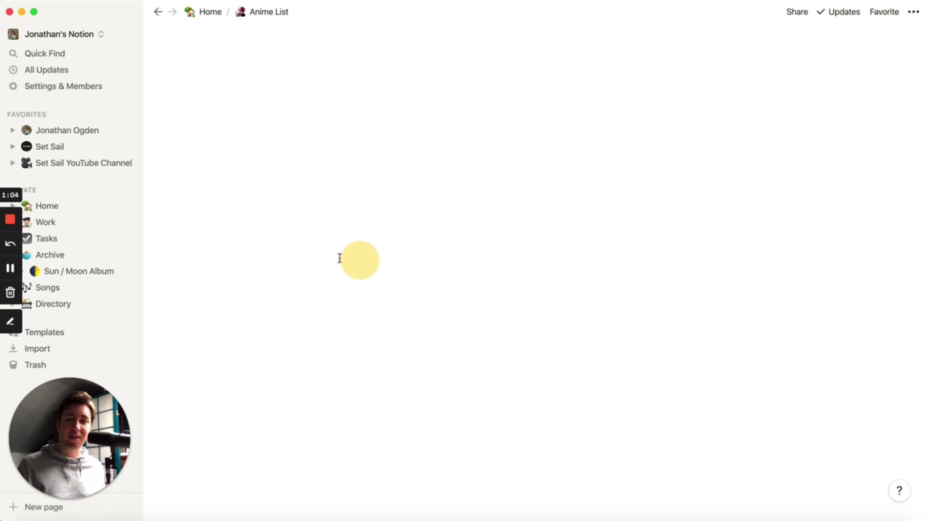
scroll(175, 210, "down", 5)
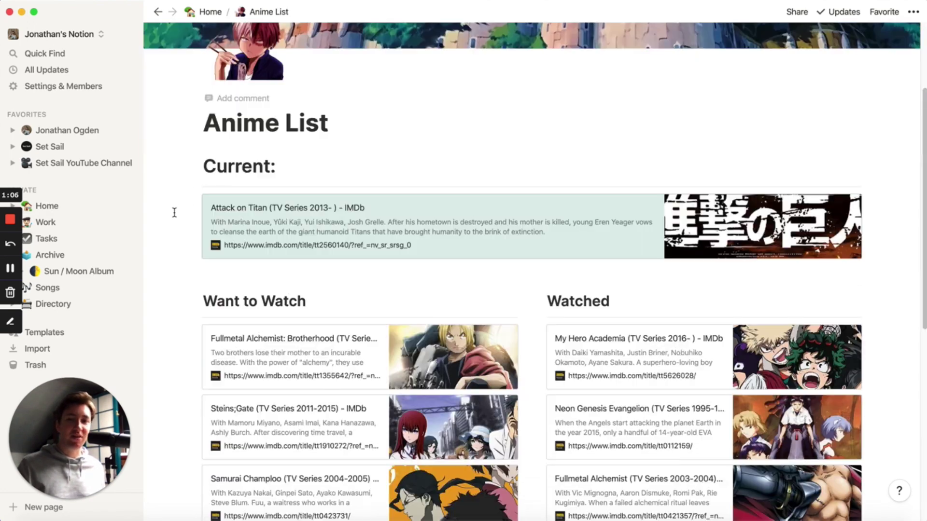
scroll(175, 211, "up", 5)
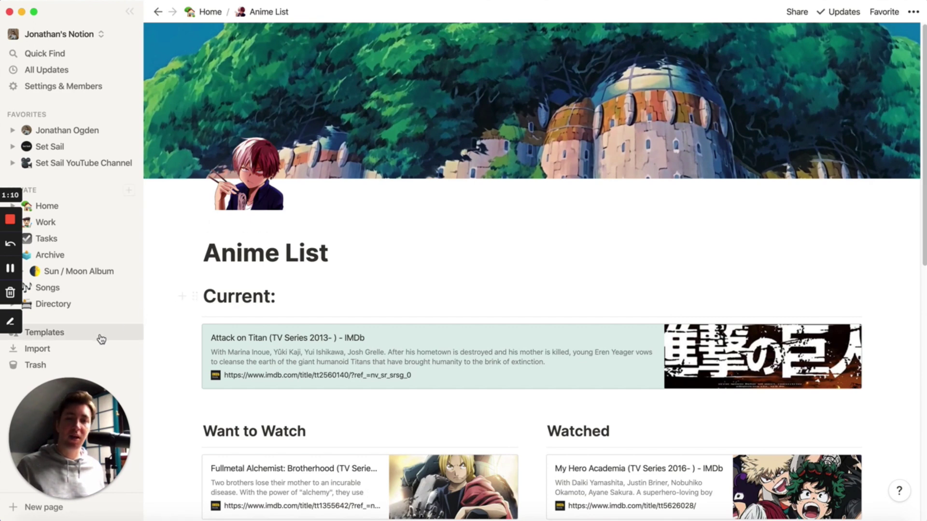
scroll(181, 267, "down", 6)
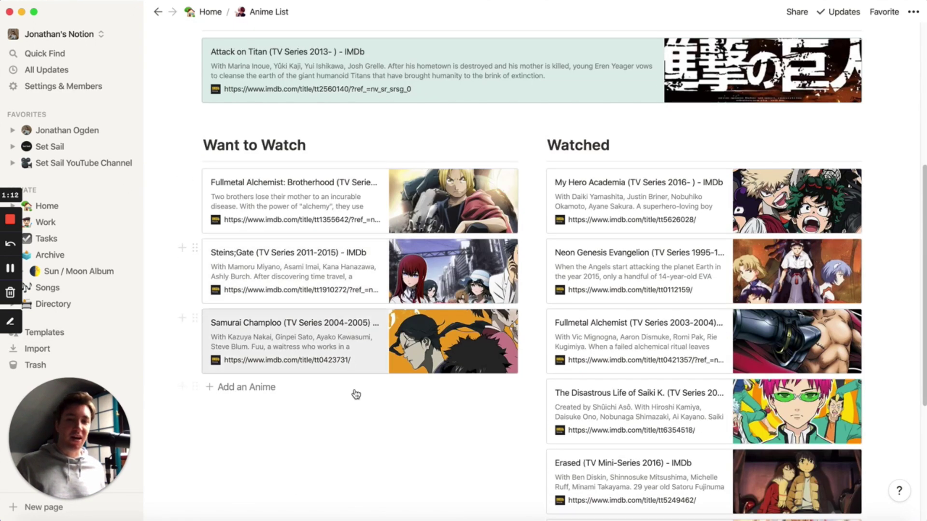
Step: Try adding a web bookmark to the Want to Watch list and discard the empty block
left_click(256, 388)
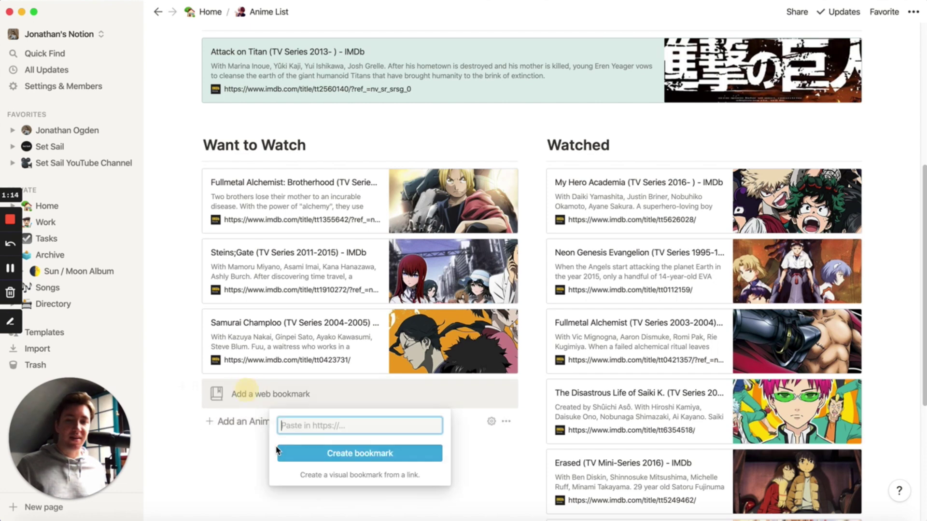
left_click(237, 472)
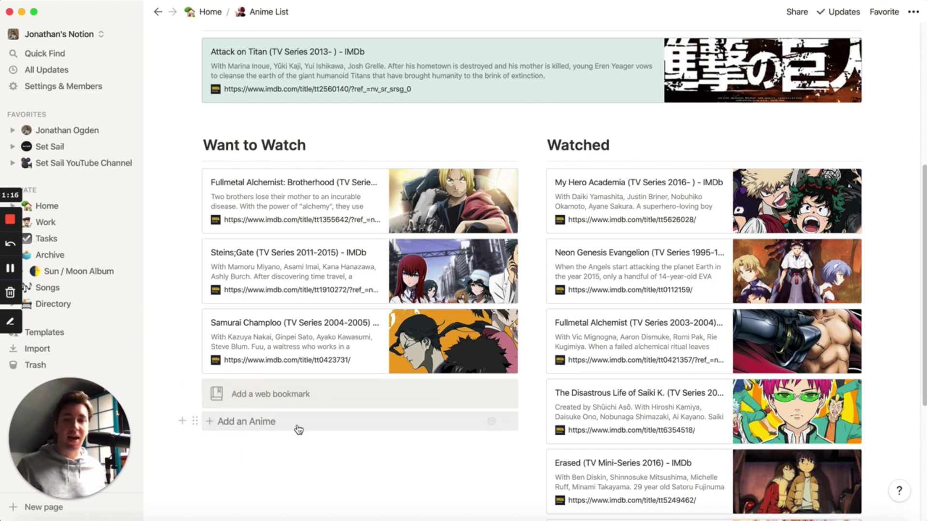
left_click(429, 400)
left_click(545, 178)
scroll(255, 288, "up", 1)
scroll(256, 289, "up", 2)
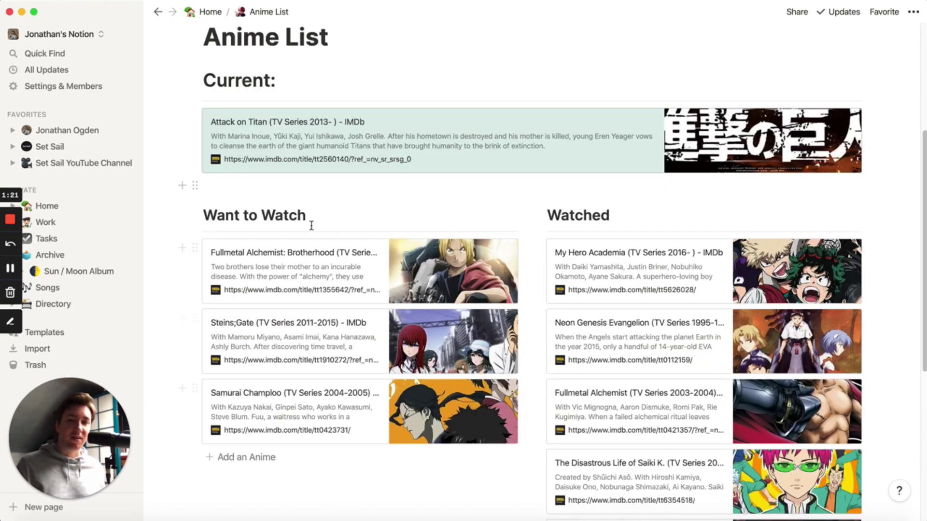
left_click(160, 180)
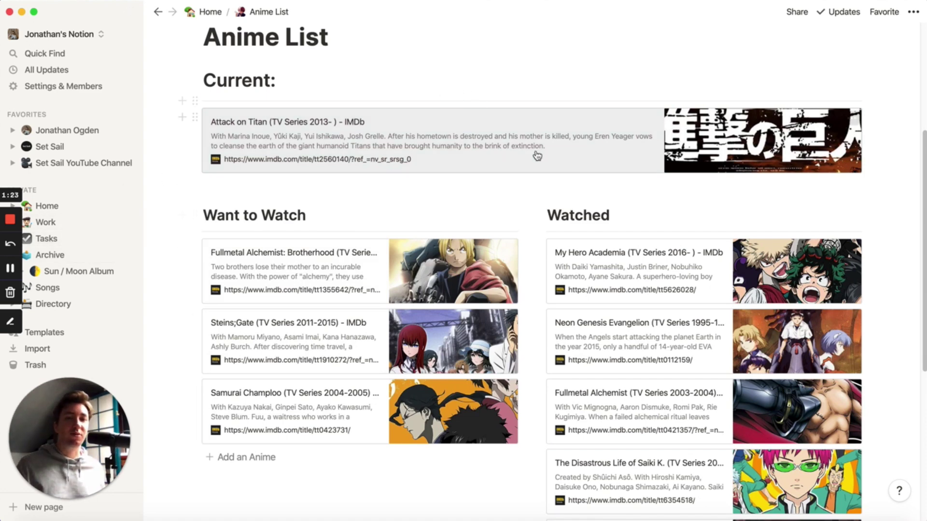
left_click(612, 162)
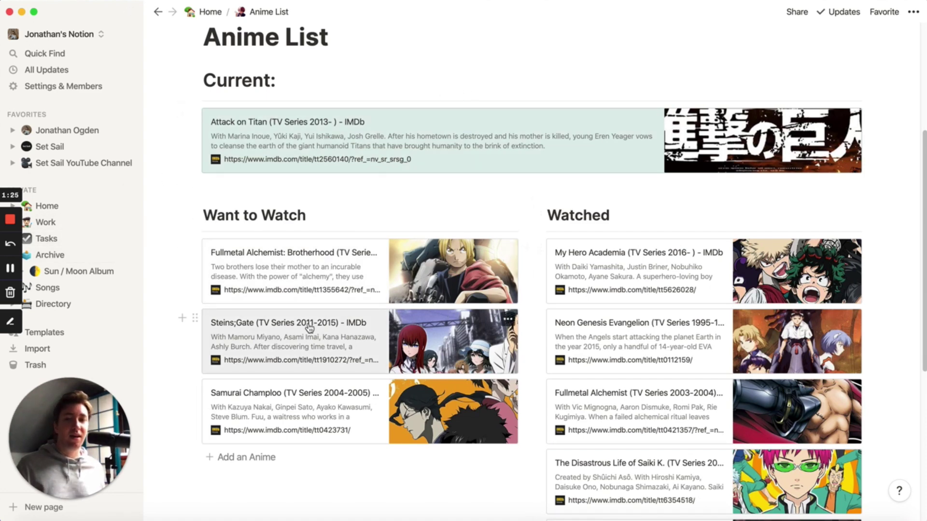
Step: Move the Attack on Titan bookmark to the top of Watched and Fullmetal Alchemist: Brotherhood from Want to Watch into Current
scroll(309, 329, "down", 3)
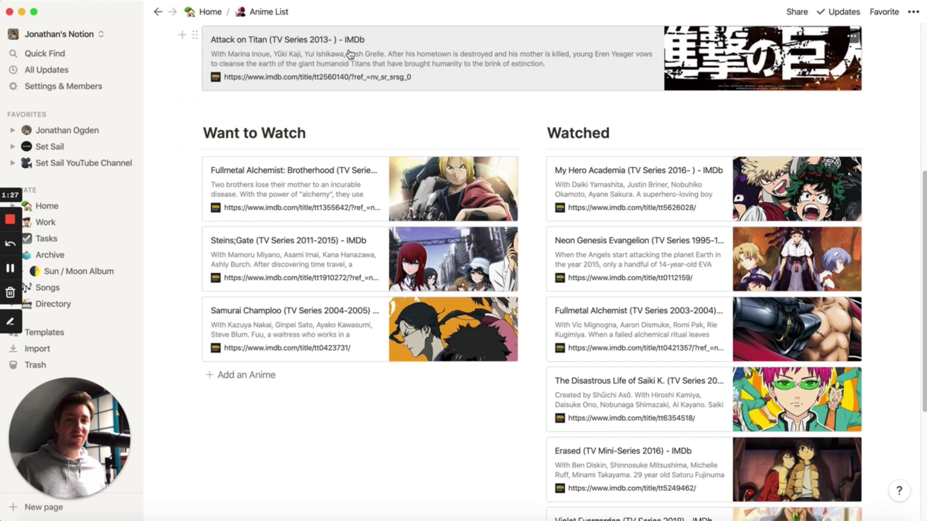
left_click_drag(334, 46, 581, 173)
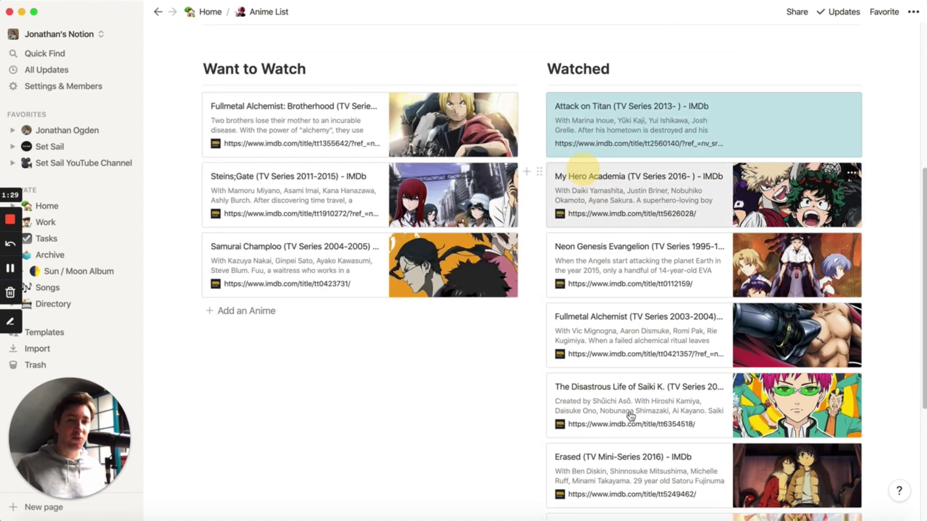
scroll(353, 351, "up", 3)
left_click_drag(300, 209, 341, 130)
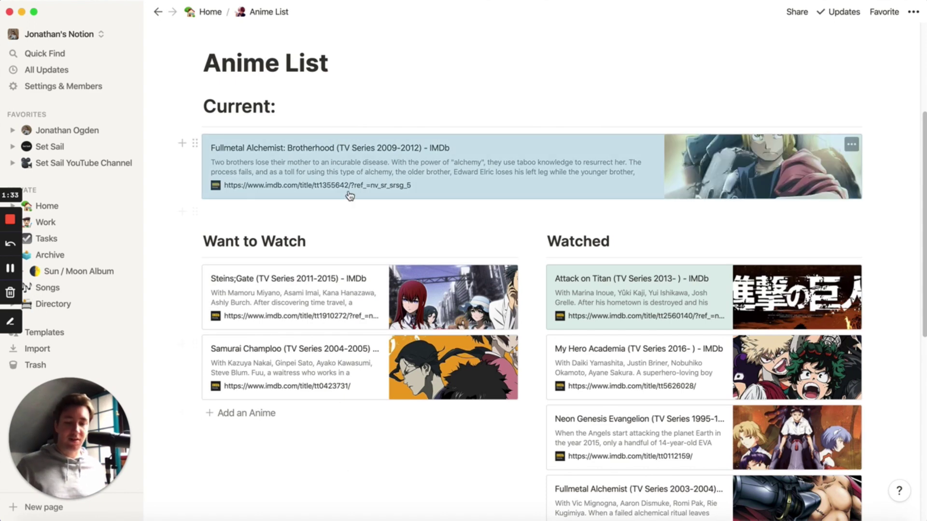
Step: Undo both bookmark moves on the Anime List page
key("super+z")
key("super+z")
left_click(174, 94)
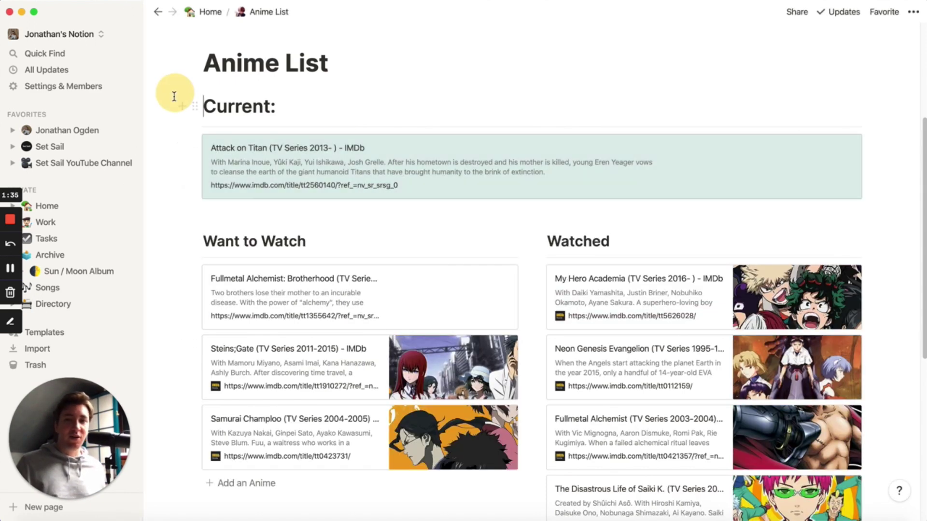
Step: Return from the Anime List to the Home page and open the Reading page under Media
scroll(572, 211, "up", 1)
scroll(347, 257, "down", 7)
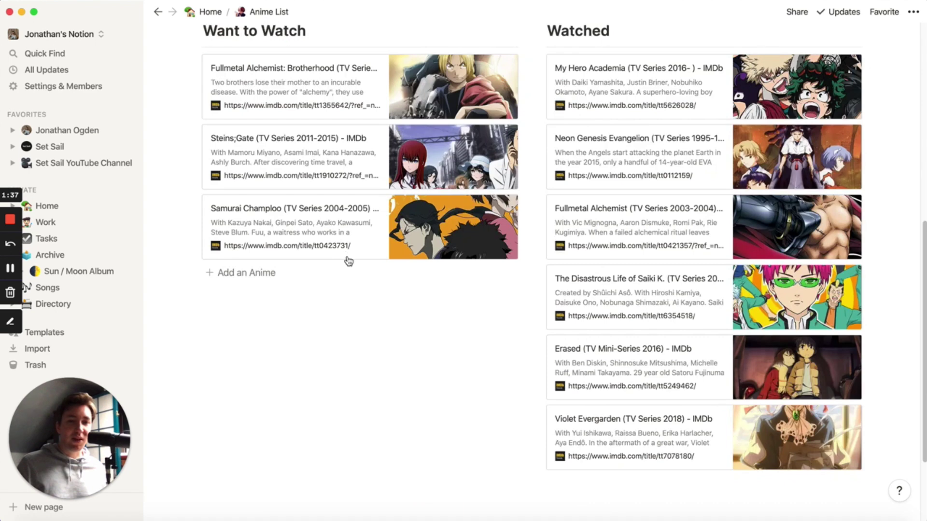
scroll(347, 256, "up", 10)
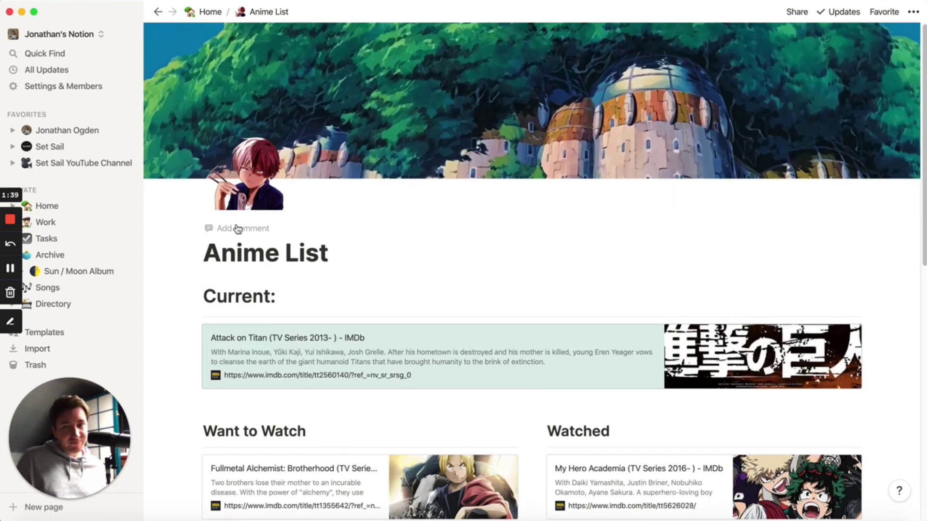
left_click(211, 11)
scroll(210, 348, "down", 5)
scroll(210, 347, "down", 3)
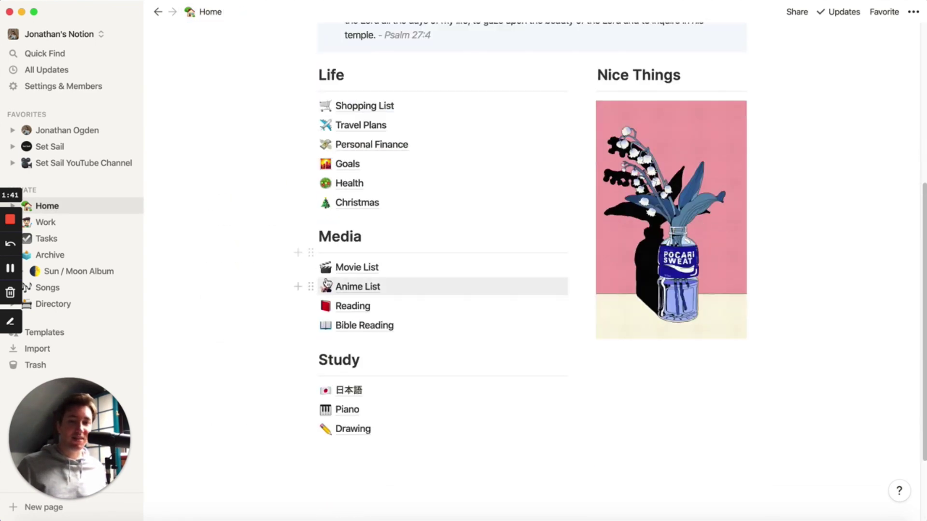
scroll(271, 275, "down", 1)
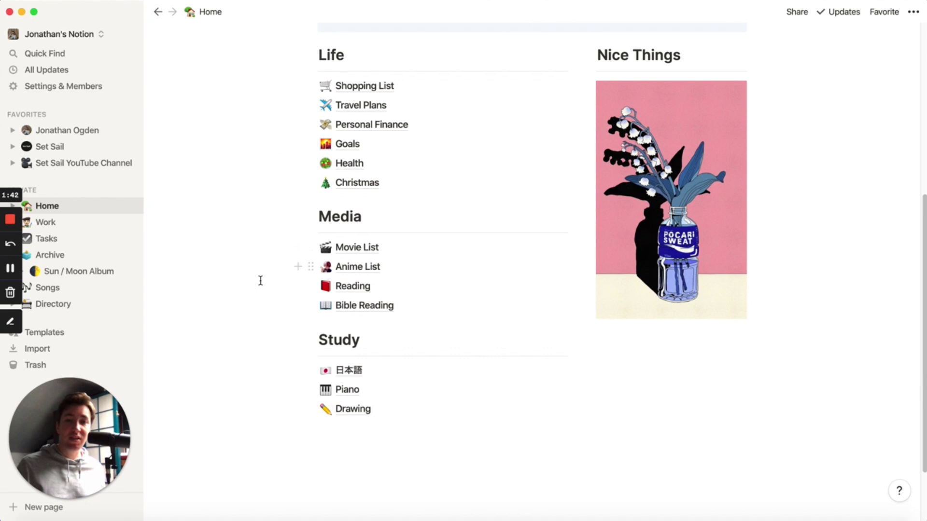
left_click(343, 291)
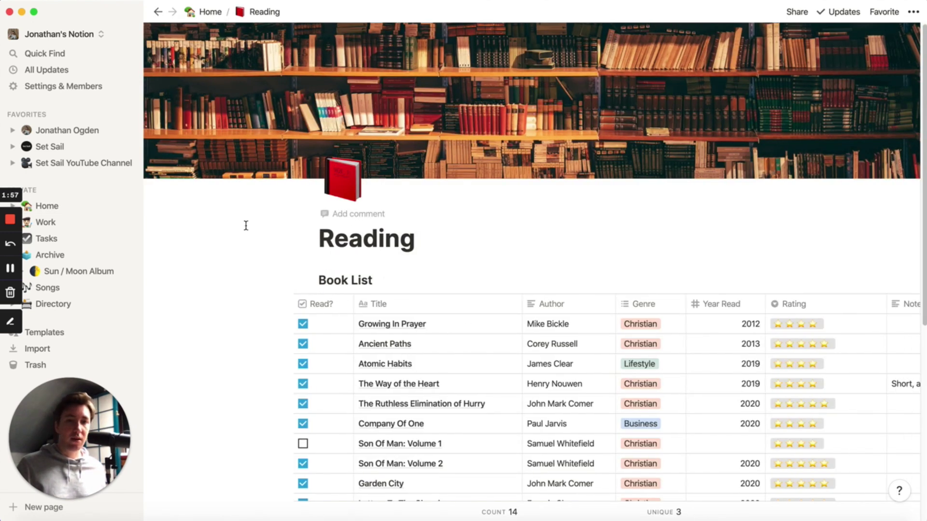
Step: Look across the Book List table's columns and open the Son Of Man: Volume 1 entry to view its properties
scroll(245, 225, "down", 5)
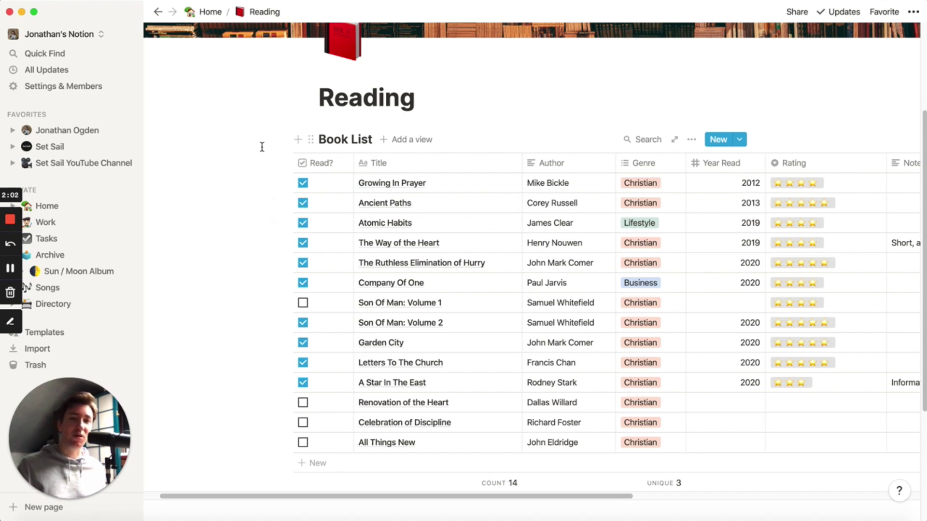
scroll(263, 157, "right", 3)
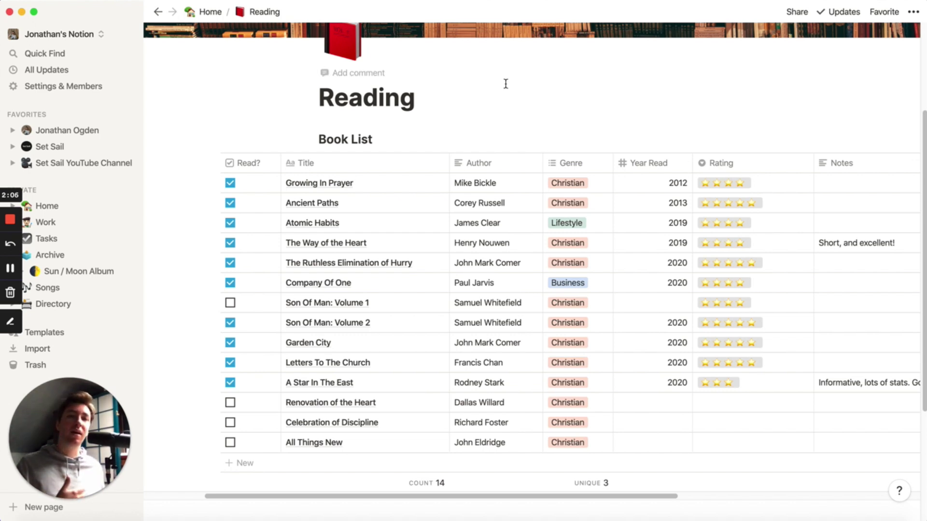
scroll(617, 200, "right", 4)
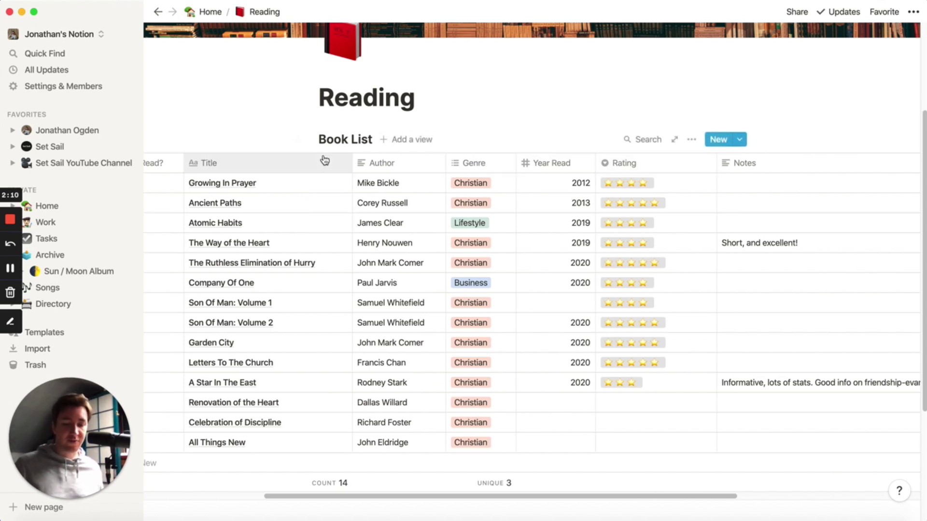
scroll(331, 164, "left", 2)
scroll(331, 164, "left", 2)
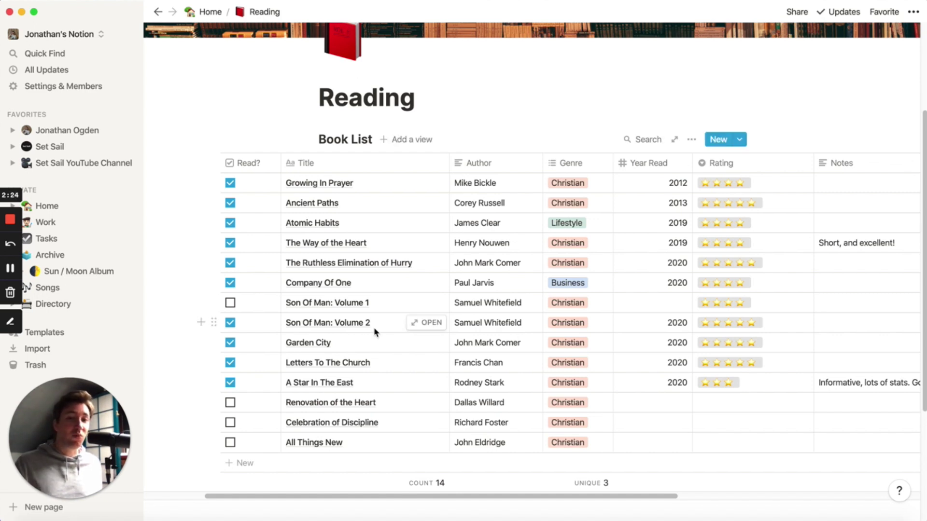
left_click(426, 305)
scroll(526, 305, "down", 3)
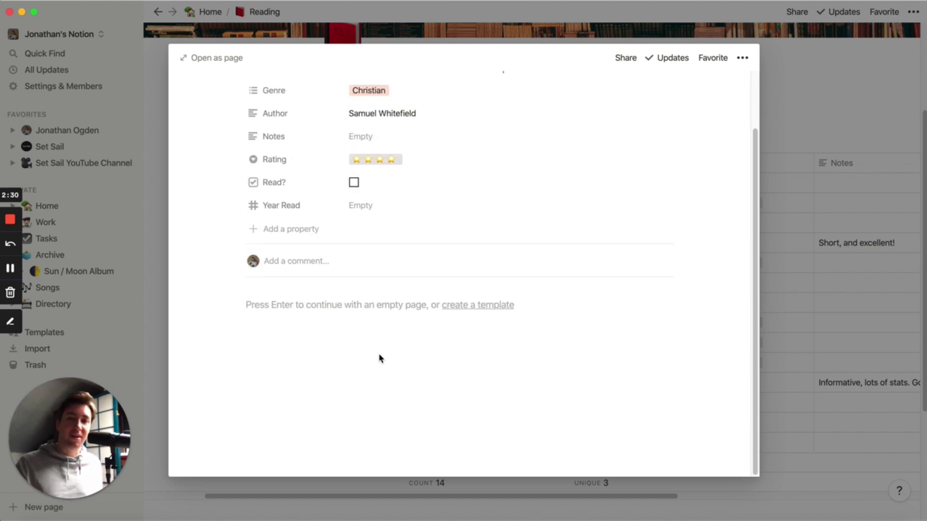
Step: Close the book entry, return to the Home page and open the 日本語 page under Study
left_click(159, 125)
scroll(430, 251, "up", 5)
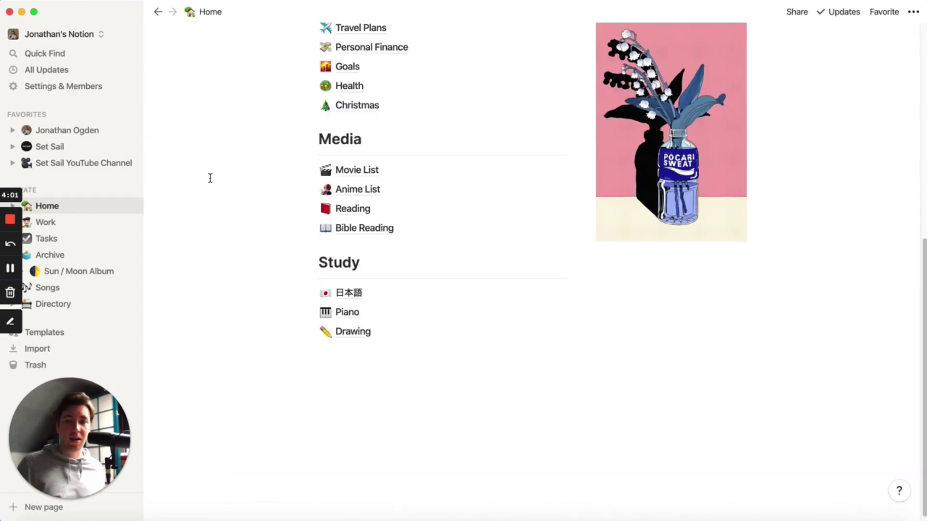
scroll(209, 178, "up", 1)
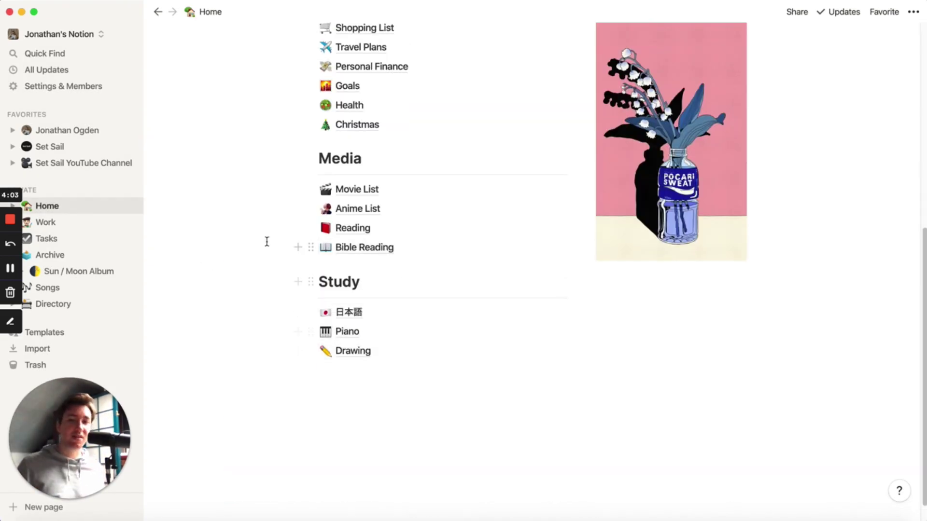
scroll(258, 220, "up", 3)
scroll(242, 204, "down", 1)
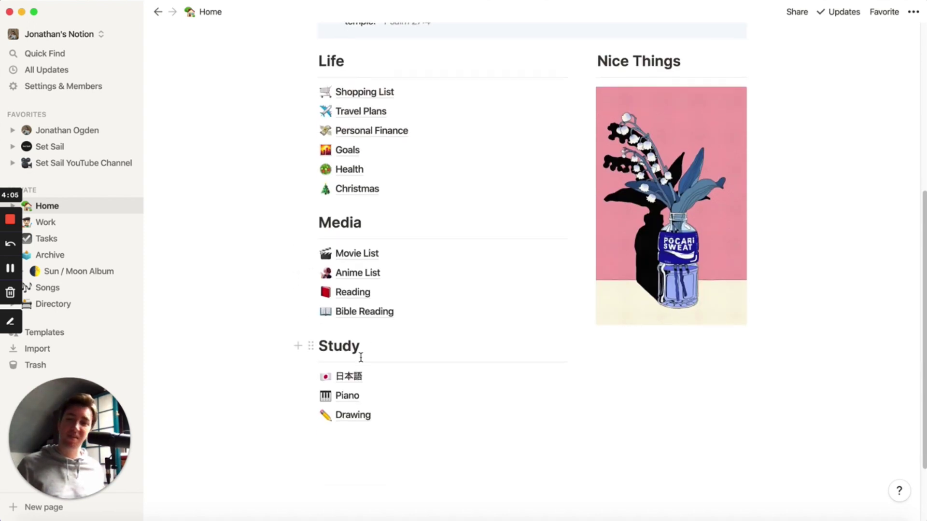
left_click(352, 377)
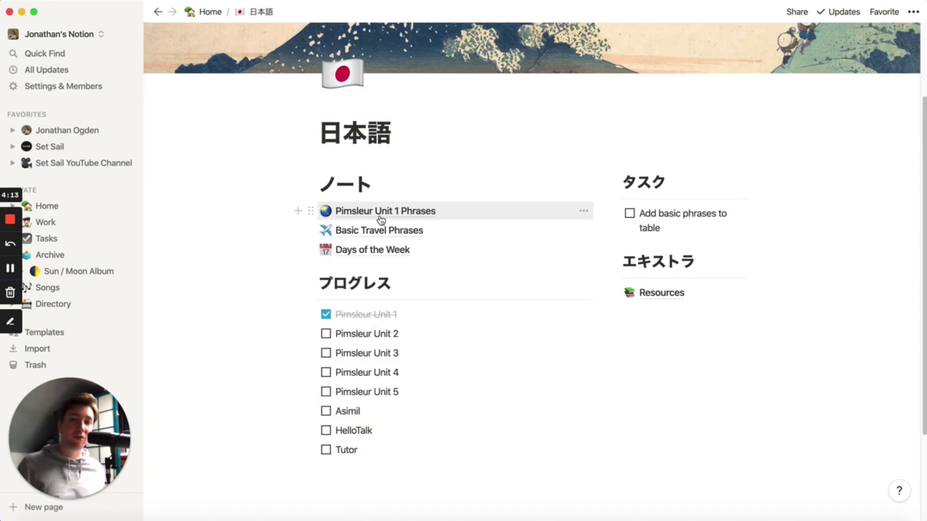
Step: Open the Pimsleur Unit 1 Phrases page and read through its phrase sections
left_click(414, 213)
scroll(620, 200, "down", 9)
scroll(620, 200, "down", 10)
scroll(616, 201, "up", 10)
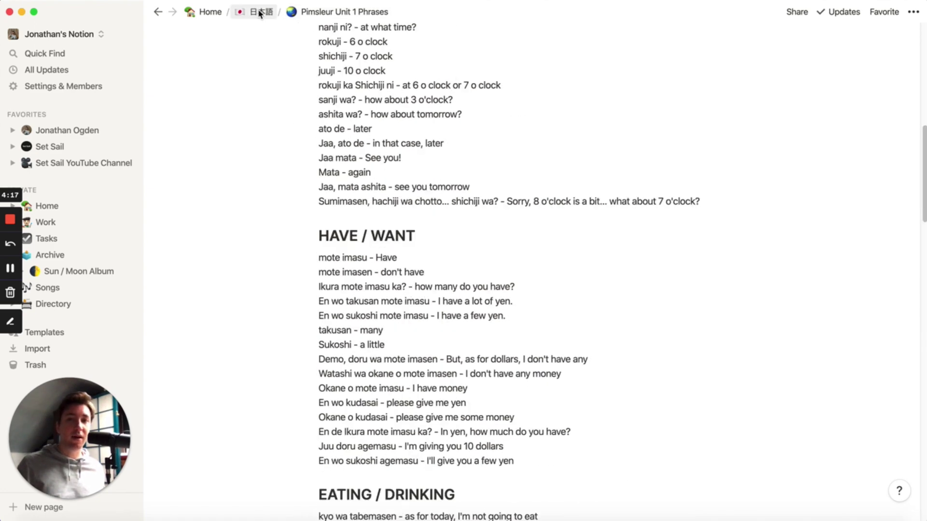
Step: Return to the 日本語 page, open Basic Travel Phrases and look through its phrase table and word notes
left_click(259, 13)
left_click(404, 331)
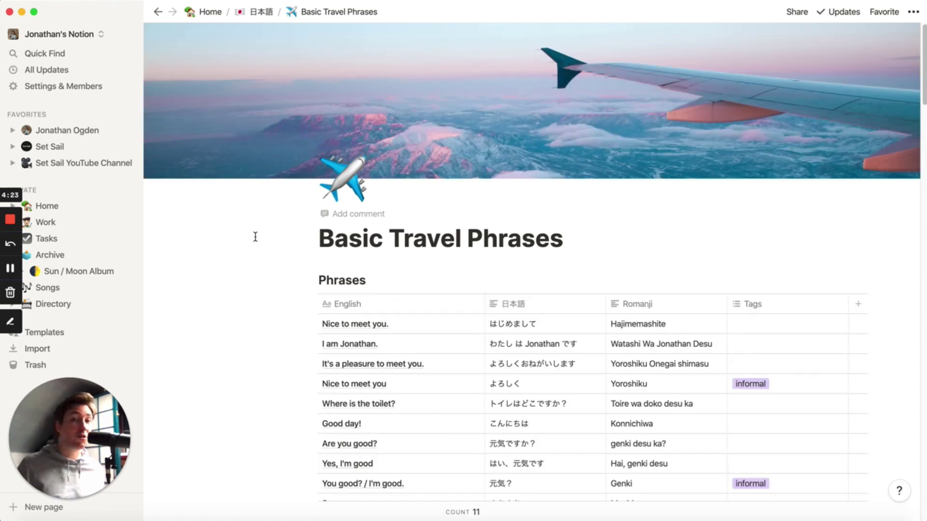
scroll(254, 236, "down", 15)
scroll(275, 241, "down", 10)
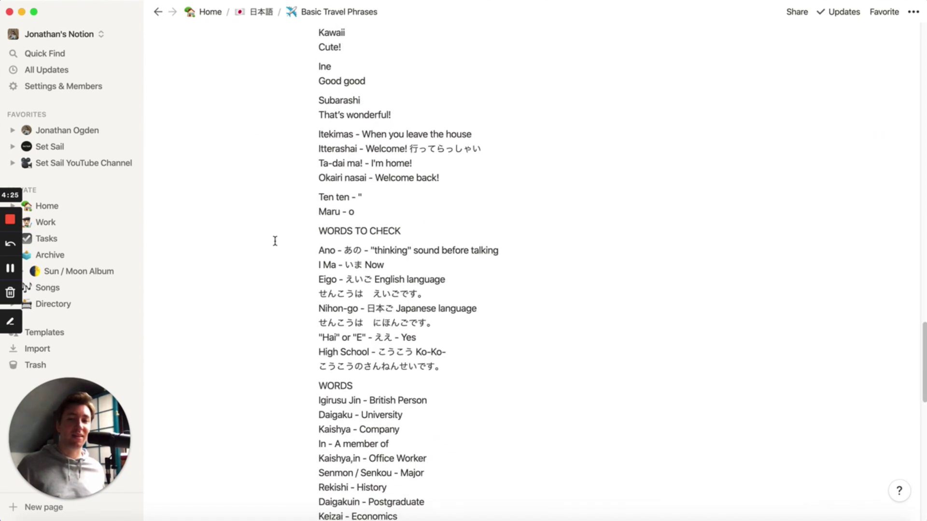
scroll(275, 241, "up", 15)
scroll(275, 240, "up", 10)
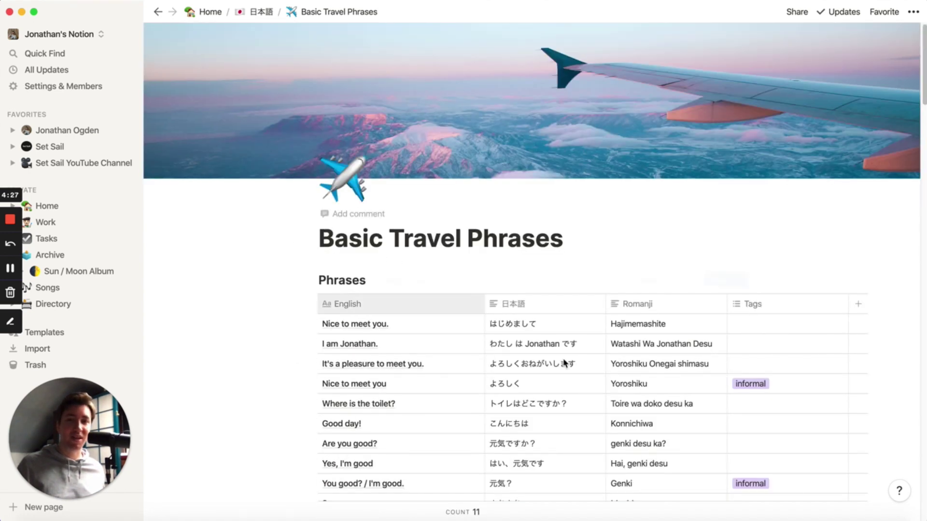
Step: Return to the 日本語 page and examine its task list and the Pimsleur progress checklist
left_click(256, 11)
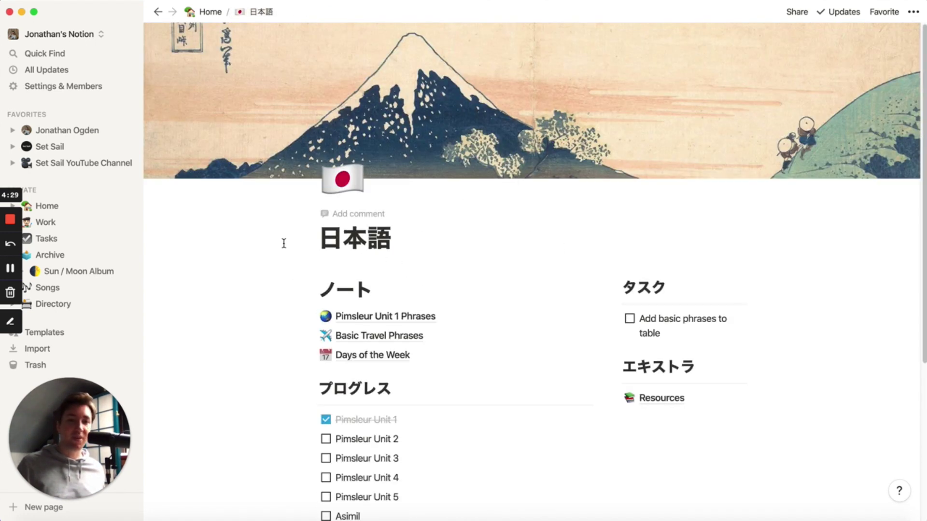
scroll(282, 242, "down", 4)
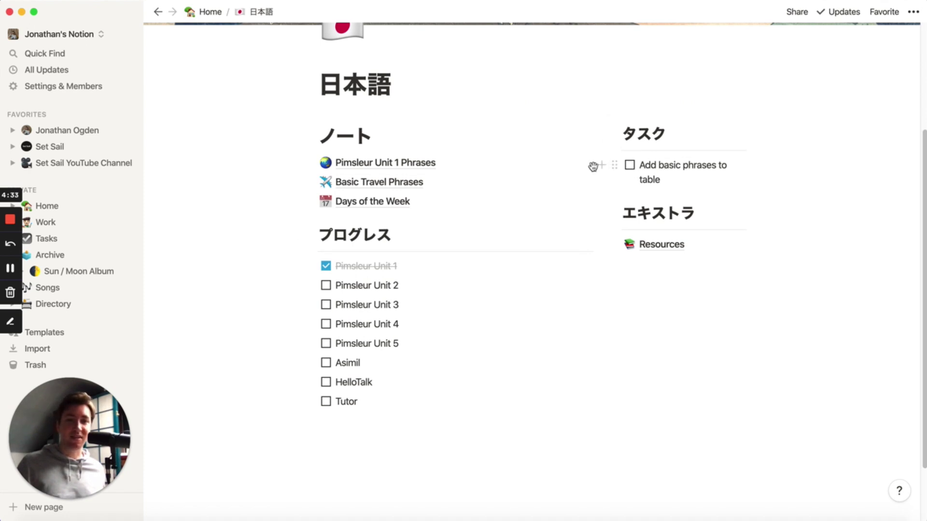
scroll(258, 210, "up", 1)
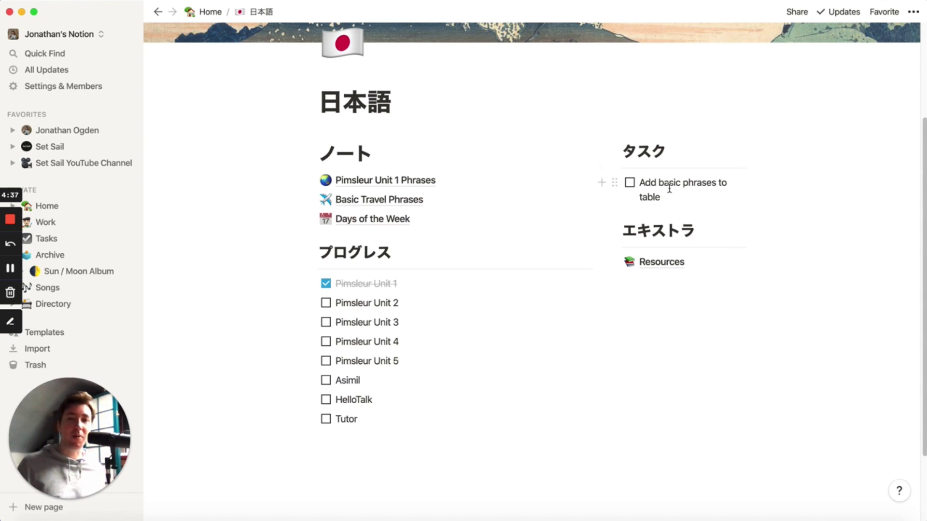
scroll(669, 188, "up", 1)
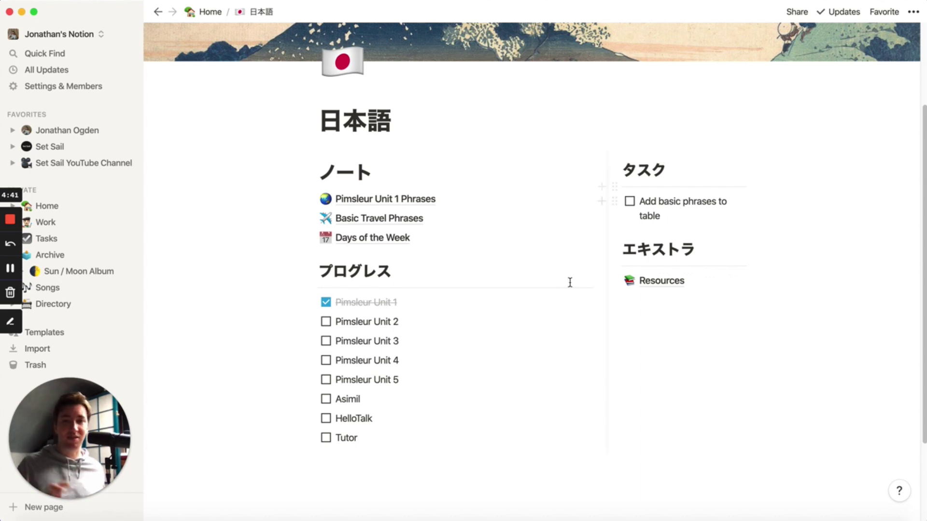
scroll(282, 249, "up", 1)
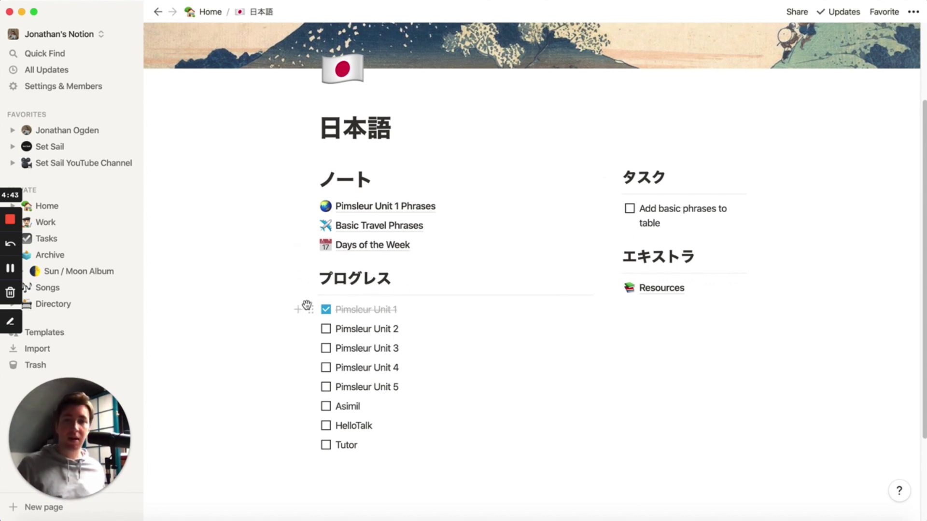
scroll(272, 303, "down", 4)
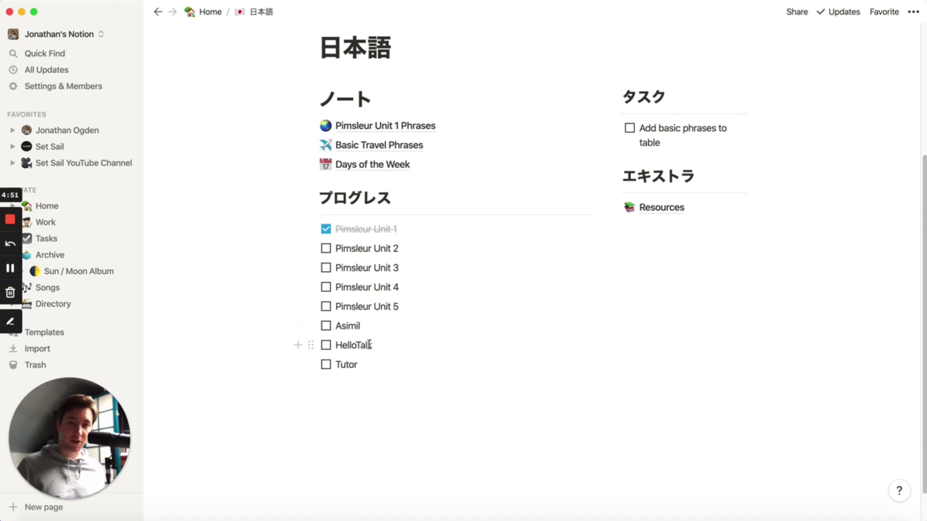
scroll(371, 346, "up", 1)
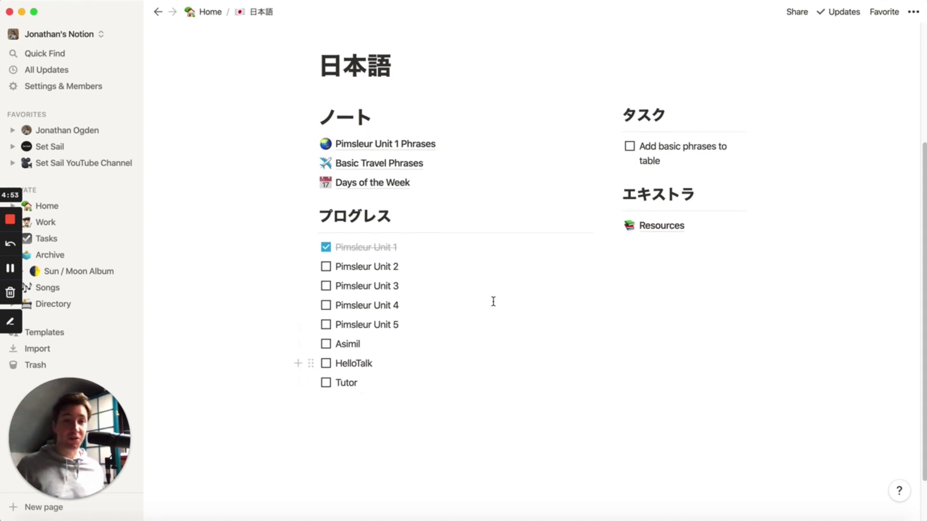
Step: Open the Resources page from the 日本語 page and view its saved learning bookmarks
scroll(475, 331, "up", 3)
left_click(651, 280)
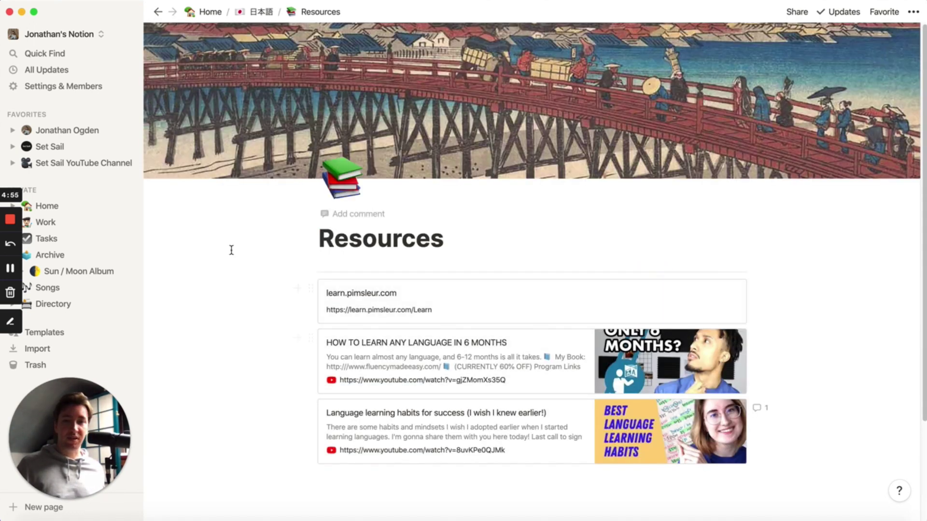
scroll(244, 254, "down", 3)
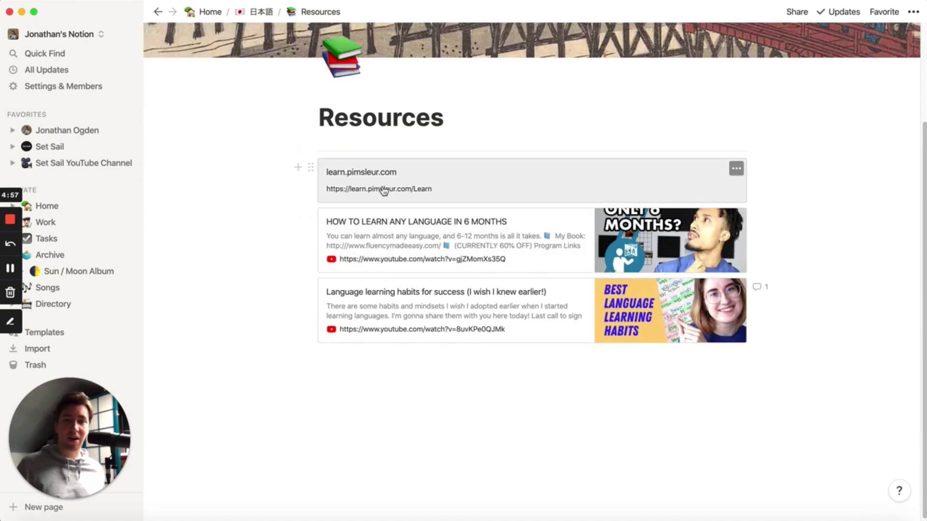
Step: Go back through the 日本語 page to the Home page and look over its Life, Media and Study sections
left_click(260, 12)
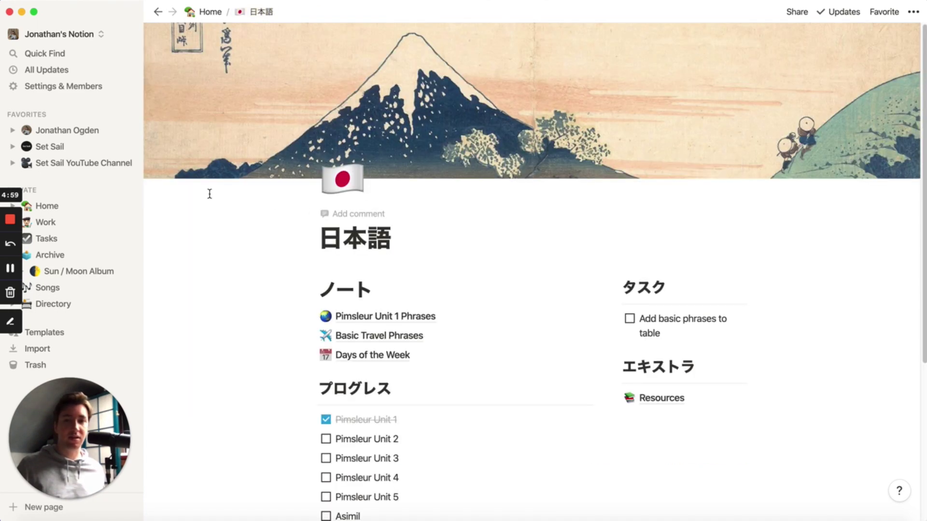
key("super+bracketleft")
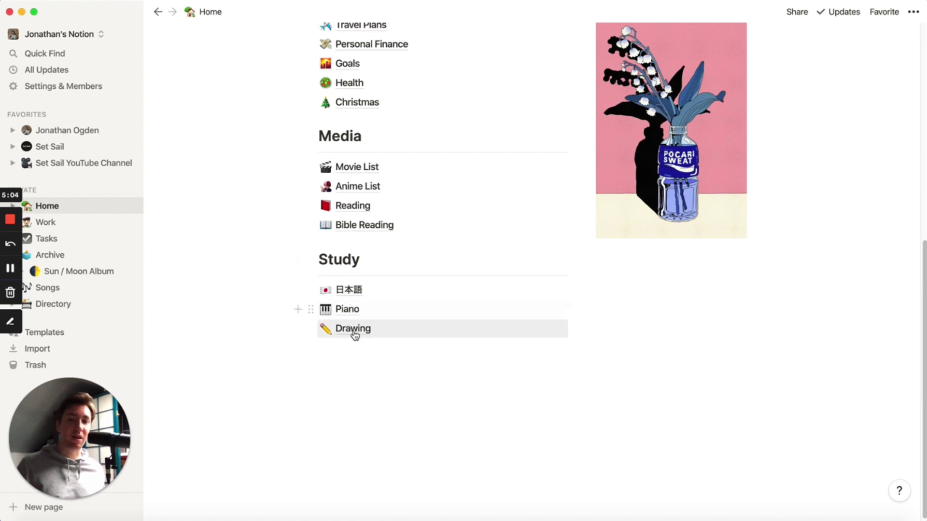
scroll(289, 247, "up", 1)
scroll(281, 239, "up", 10)
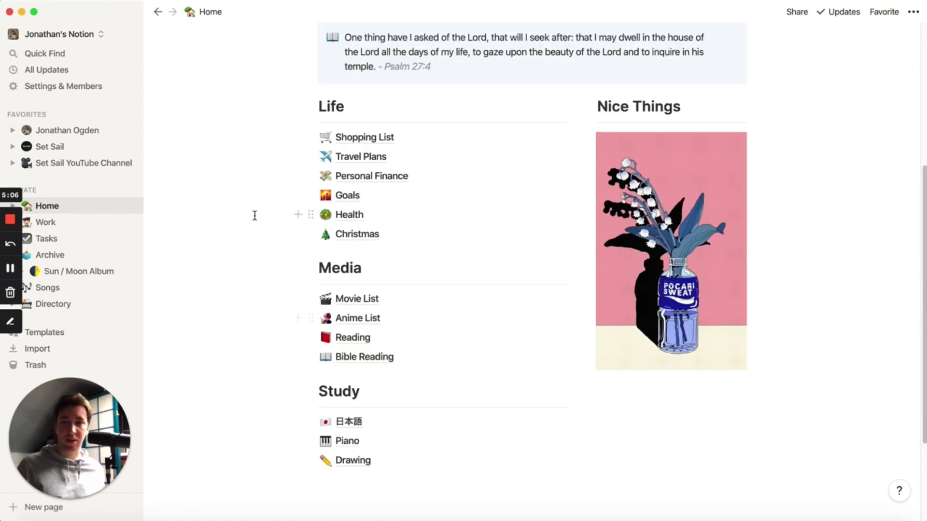
Step: Open the Work page, skim its sections and examine the Projects gallery
left_click(95, 221)
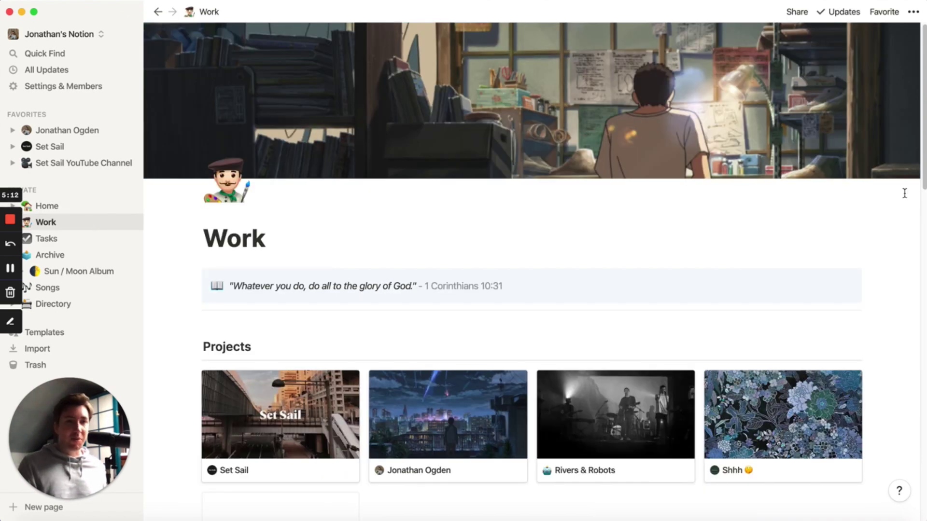
scroll(904, 193, "down", 10)
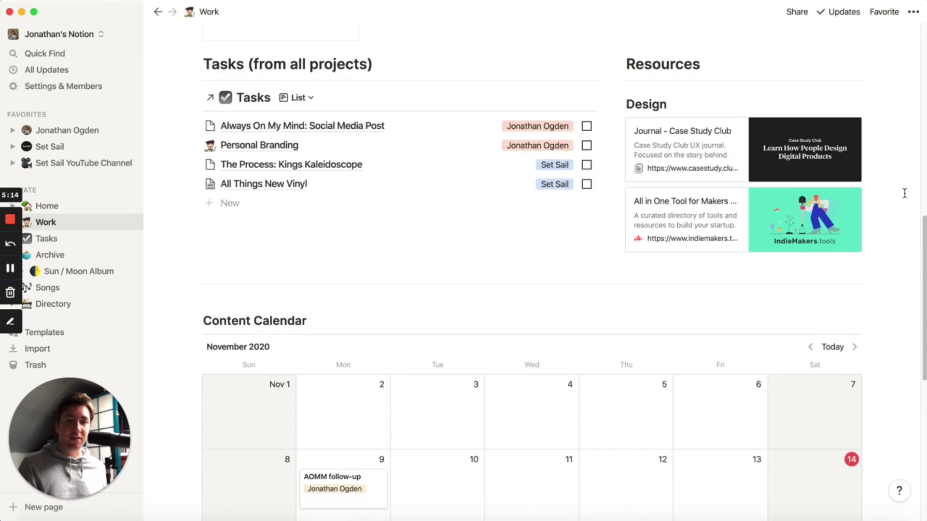
scroll(905, 193, "down", 3)
scroll(905, 193, "up", 15)
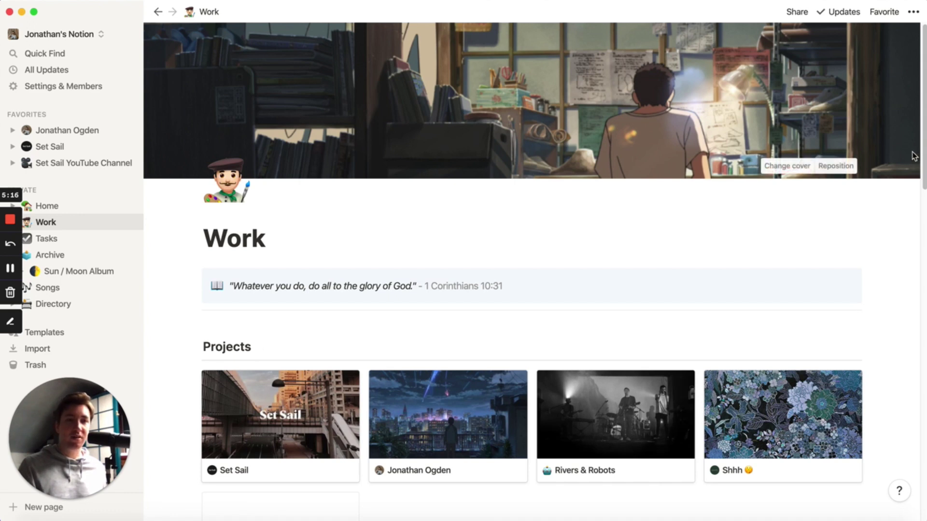
left_click_drag(923, 138, 923, 198)
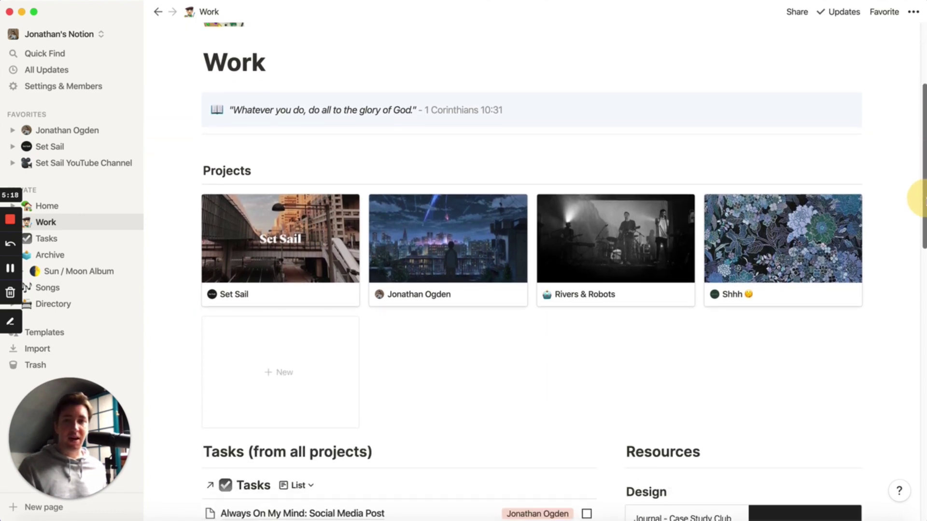
scroll(896, 201, "up", 1)
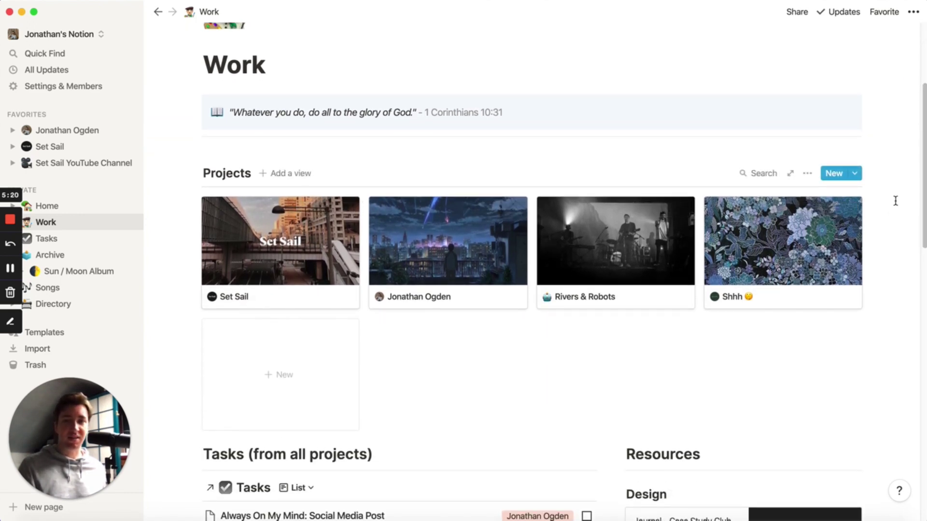
scroll(895, 201, "up", 2)
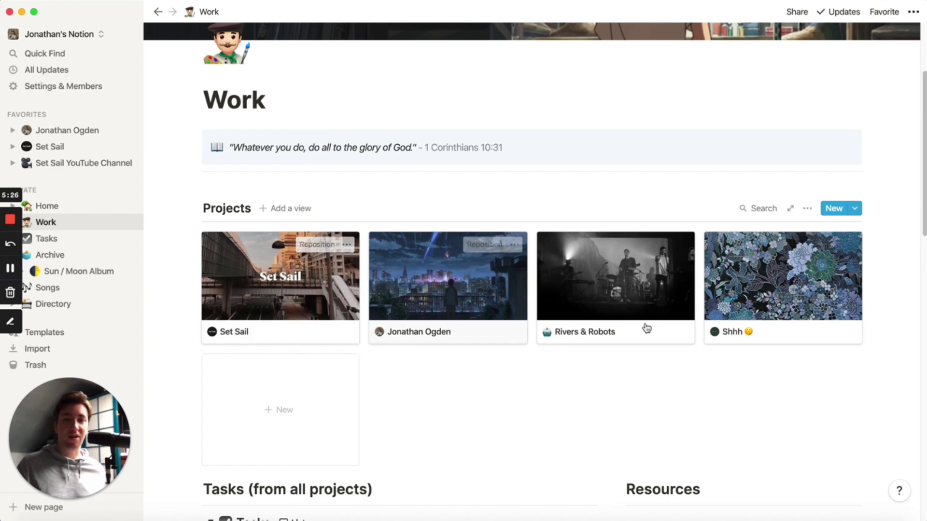
Step: Examine the Tasks (from all projects) list and the Design bookmarks under Resources on the Work page
scroll(178, 316, "down", 6)
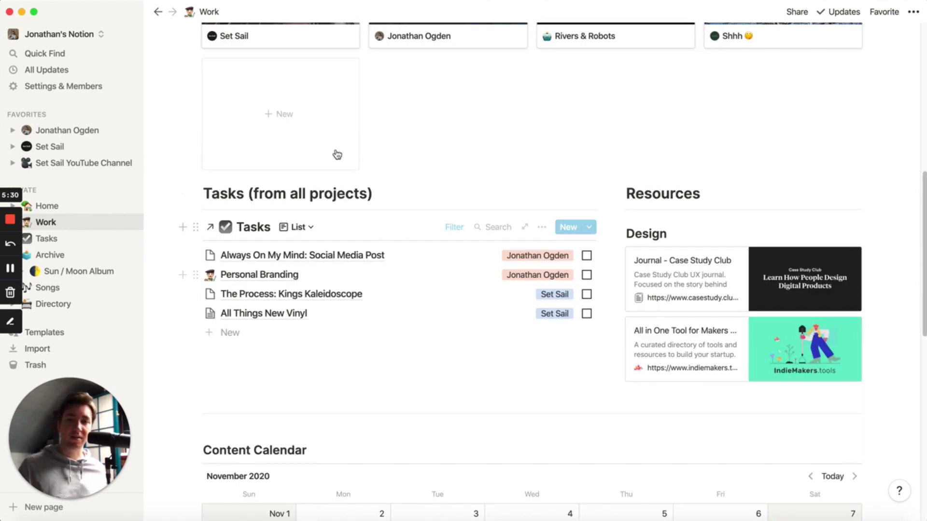
scroll(168, 155, "up", 1)
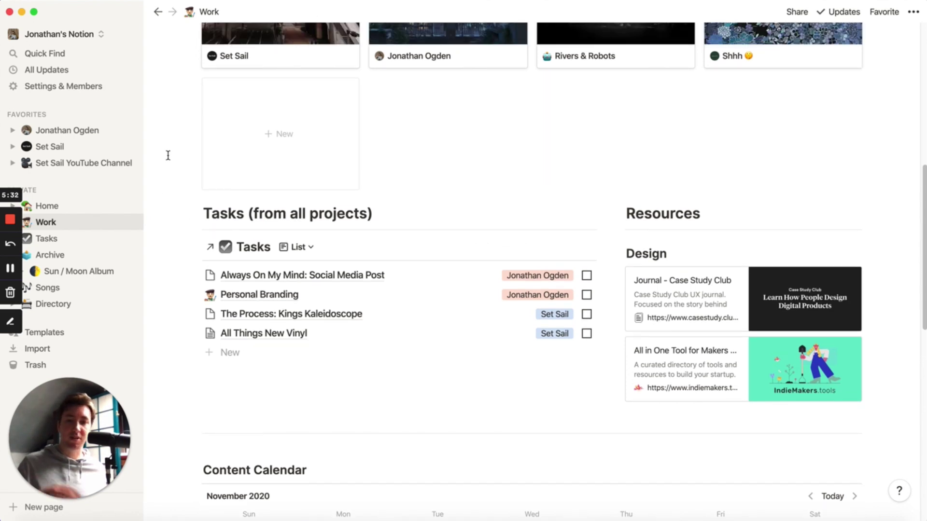
scroll(169, 157, "up", 3)
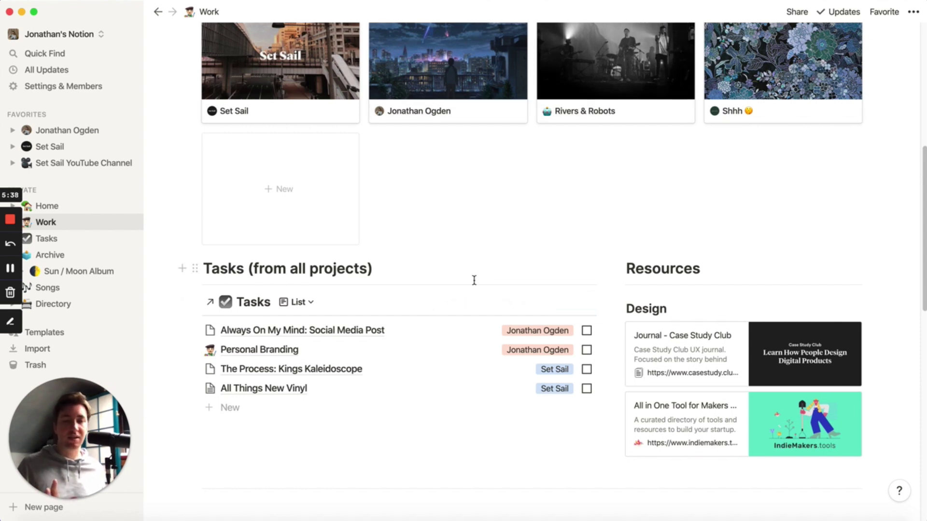
scroll(317, 346, "down", 3)
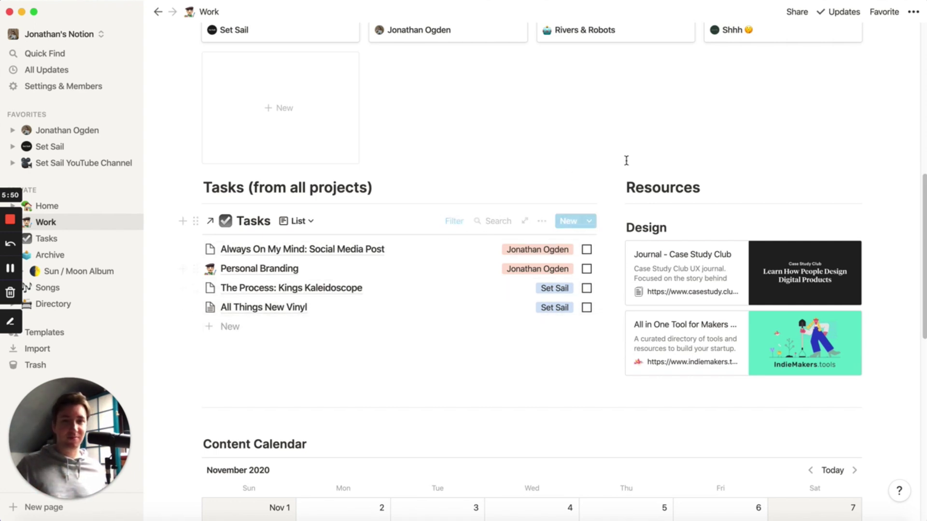
scroll(883, 227, "down", 1)
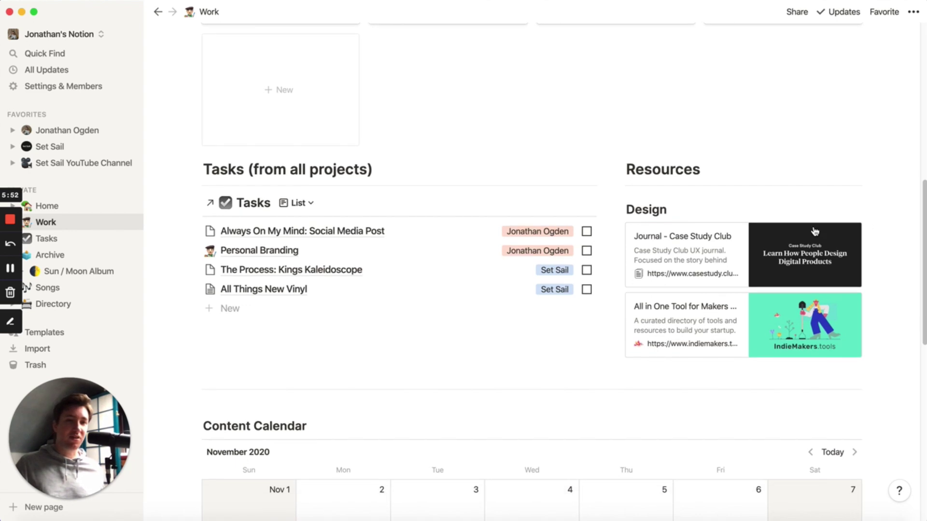
scroll(913, 253, "down", 2)
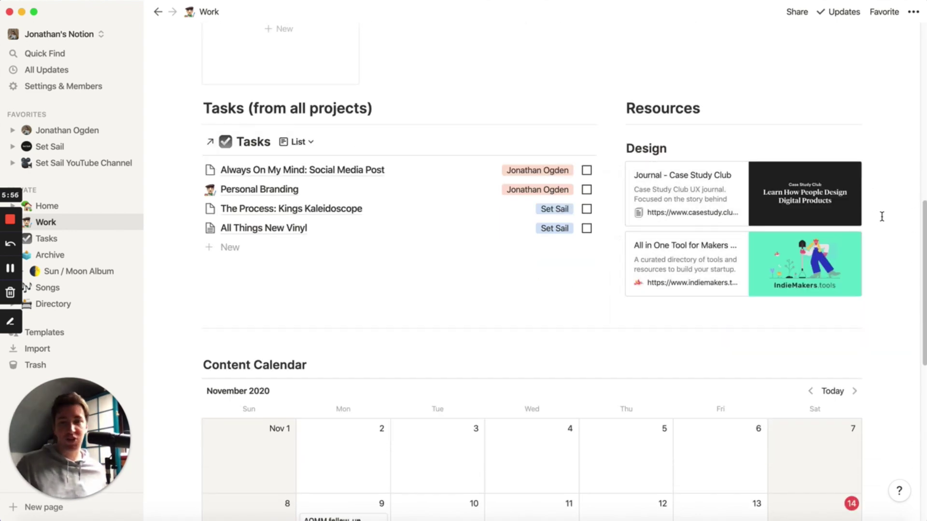
Step: Add a new entry on November 17, 2020 in the Work page's Content Calendar
scroll(881, 217, "down", 12)
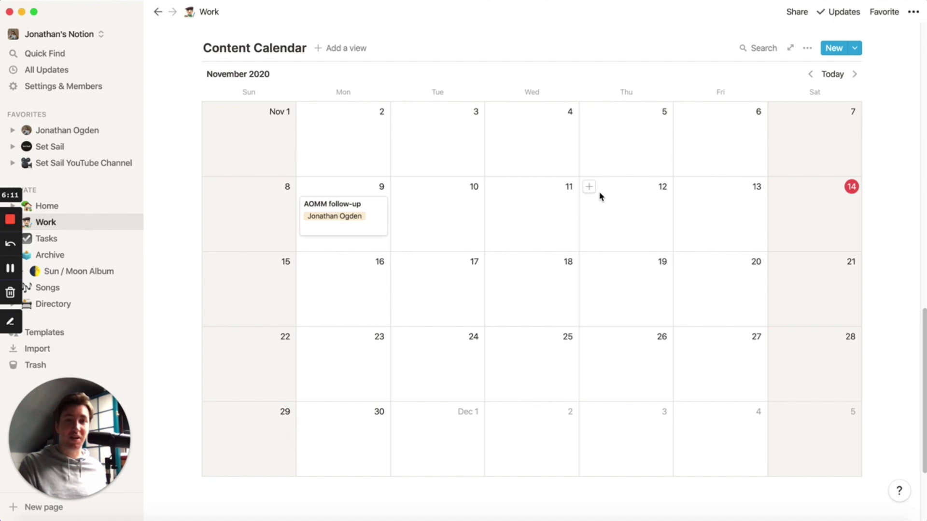
scroll(594, 225, "up", 1)
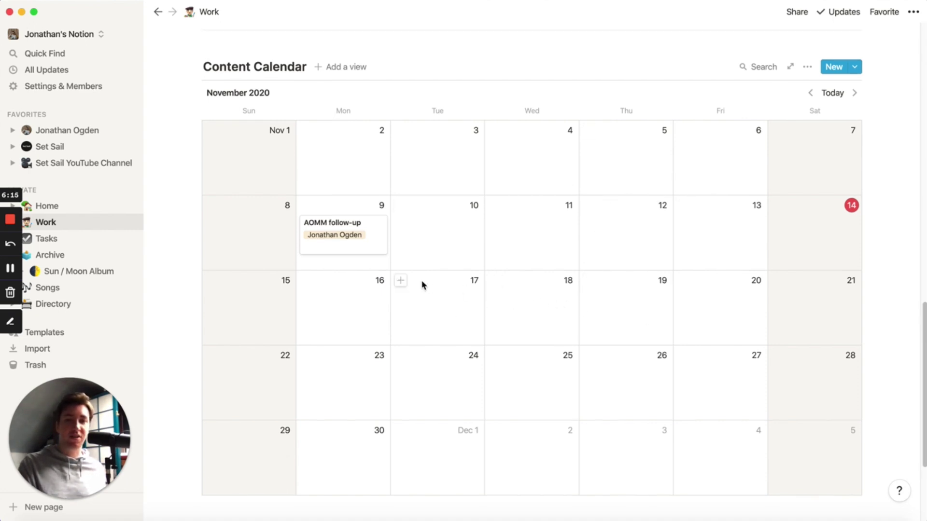
left_click(403, 283)
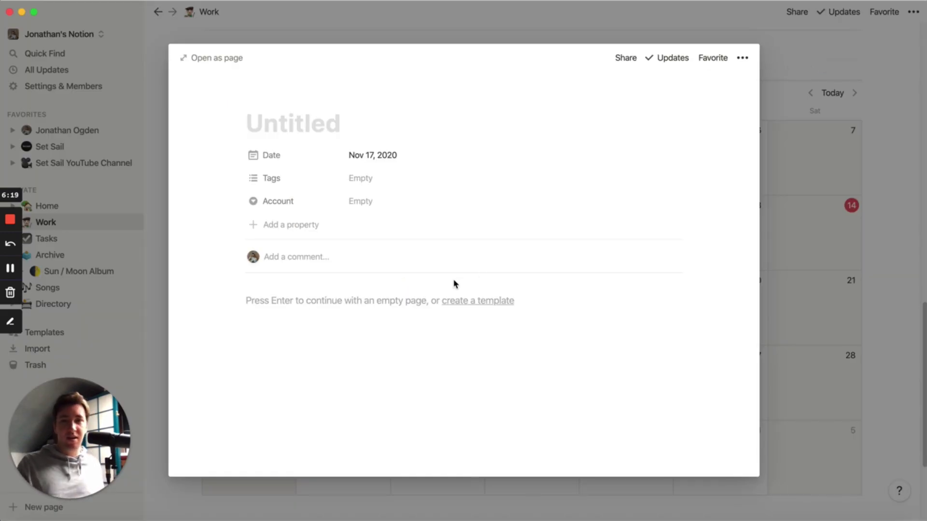
Step: Set the new entry's Account to a new option named Set Sail and colour that option green
left_click(372, 202)
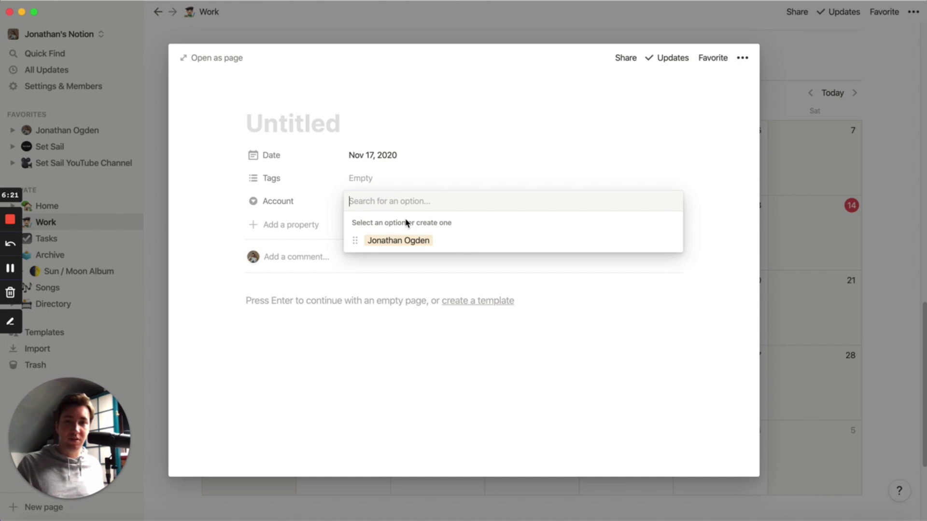
type("SEt Sail")
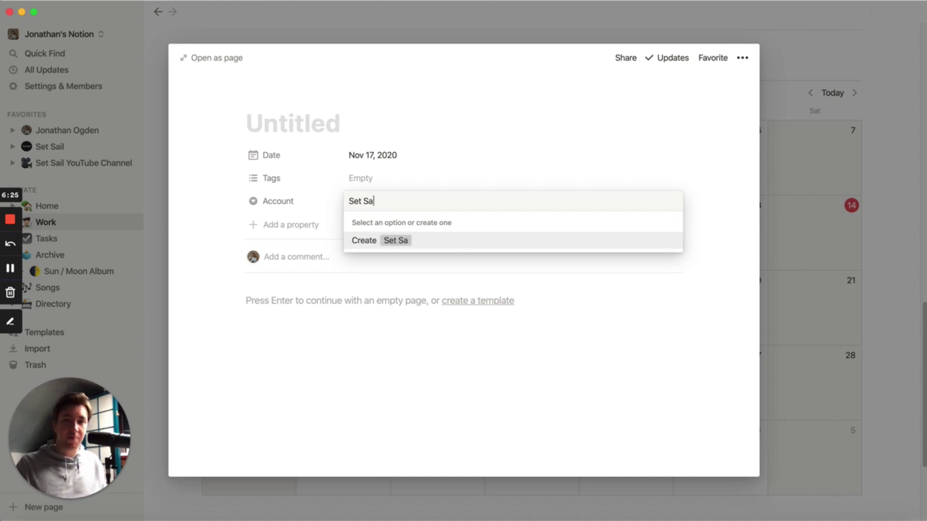
key("Return")
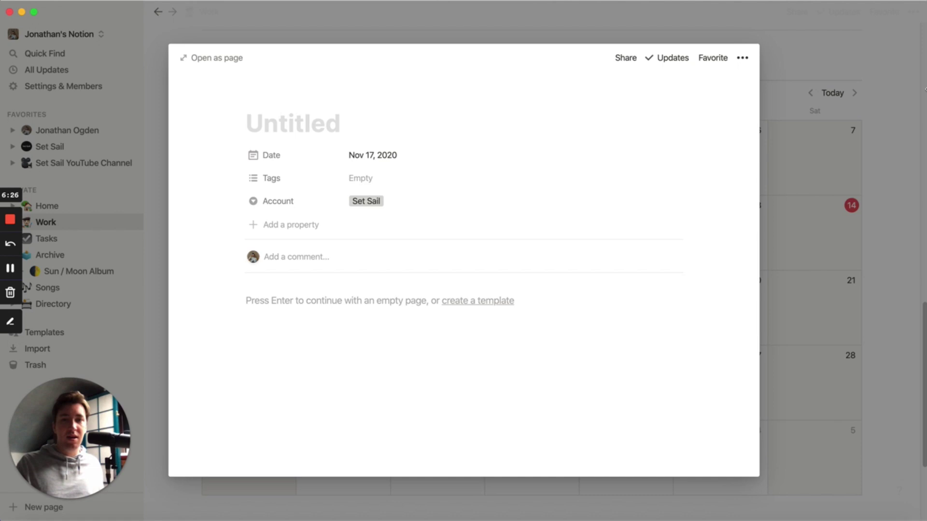
left_click(377, 204)
left_click(670, 257)
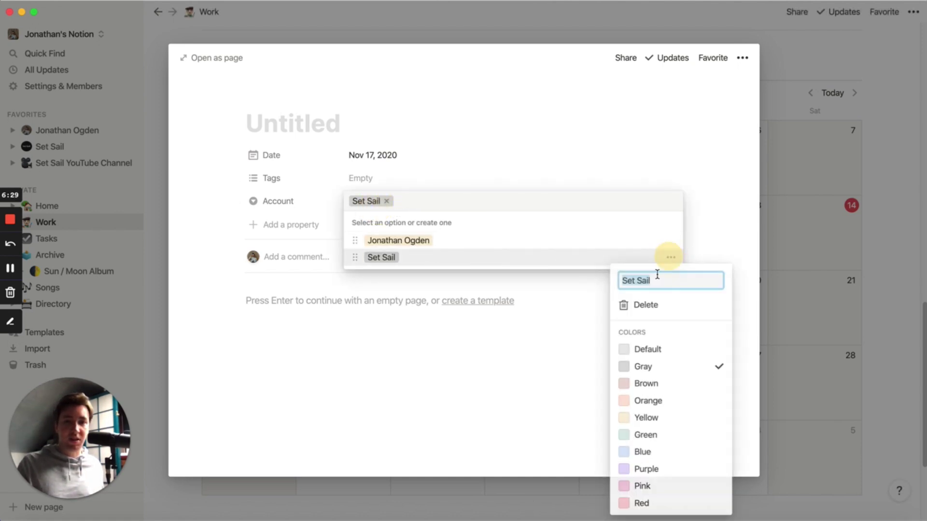
left_click(676, 432)
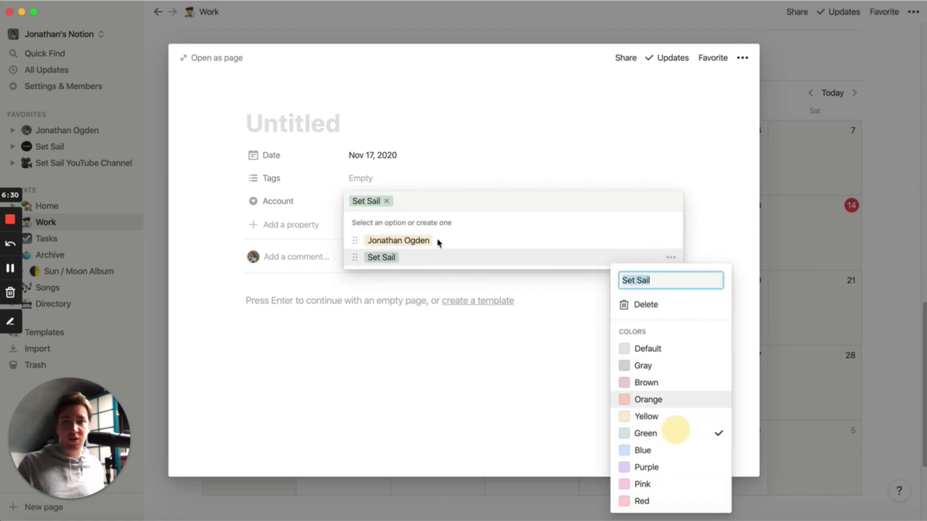
Step: Title the November 17 entry "Playlist Post" and return to the Content Calendar
left_click(347, 114)
left_click(331, 124)
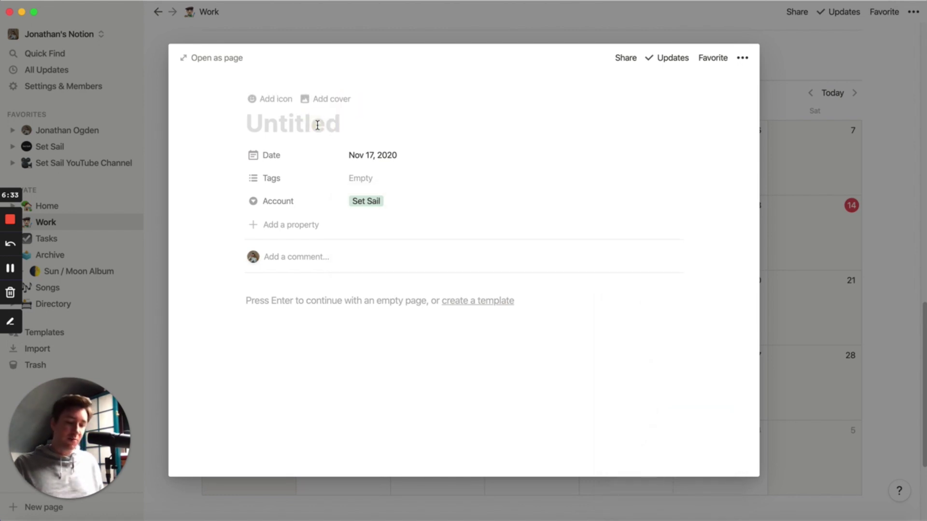
type("Playlist Post")
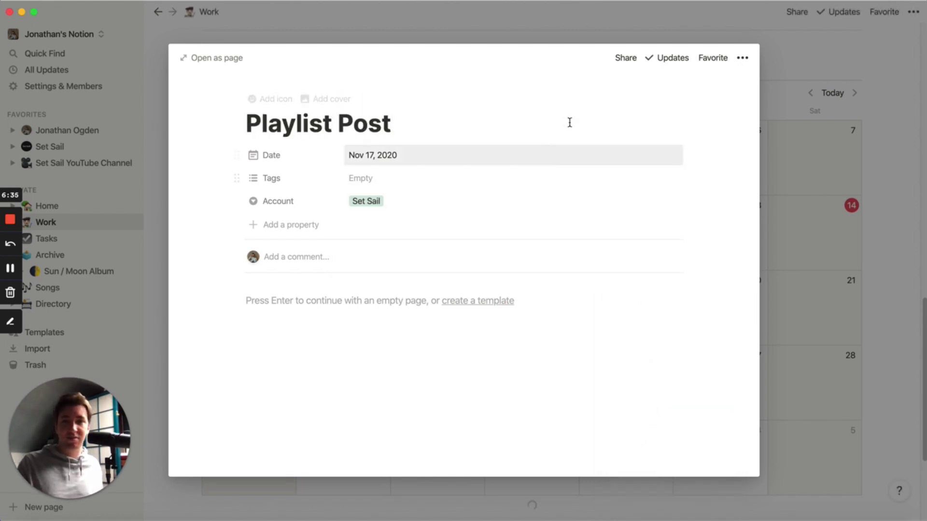
left_click(883, 155)
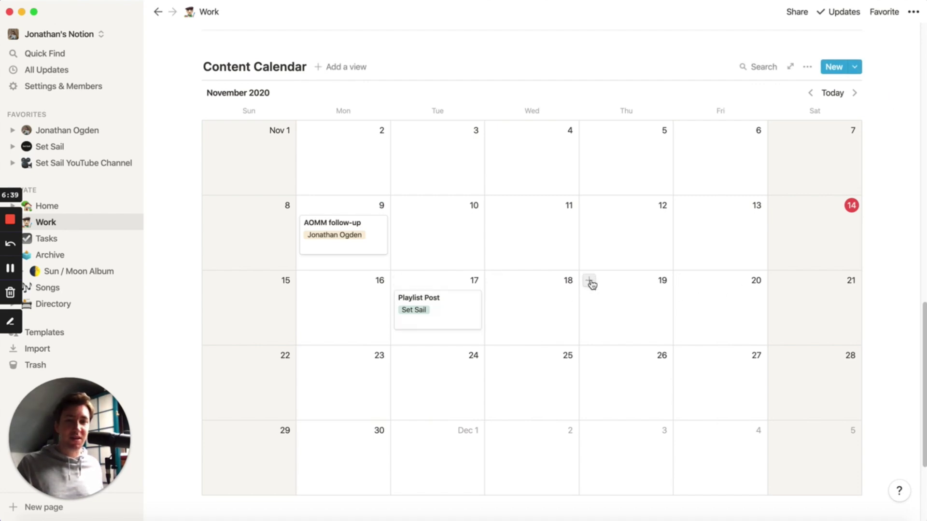
Step: Add a "New song" entry on November 19, 2020 in the Content Calendar, assigned to the existing personal-name account
left_click(590, 282)
type("New")
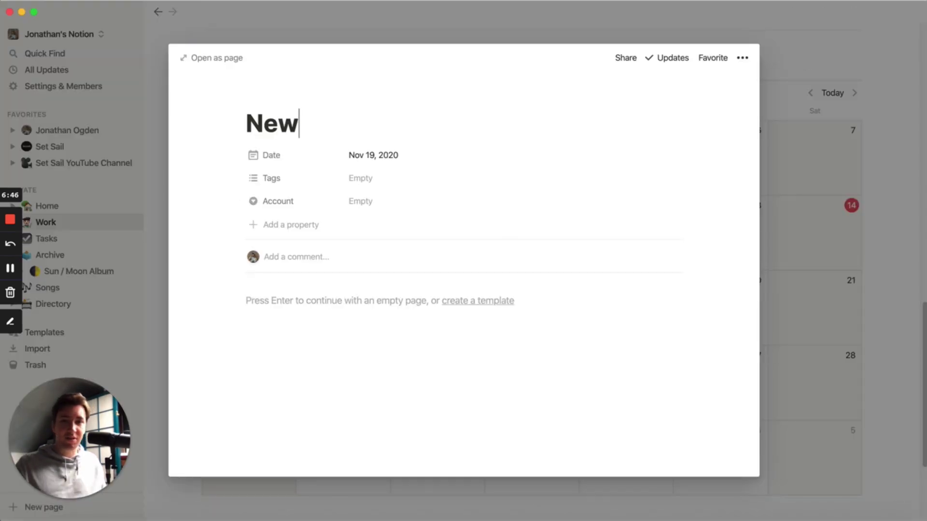
type(" song")
left_click(439, 206)
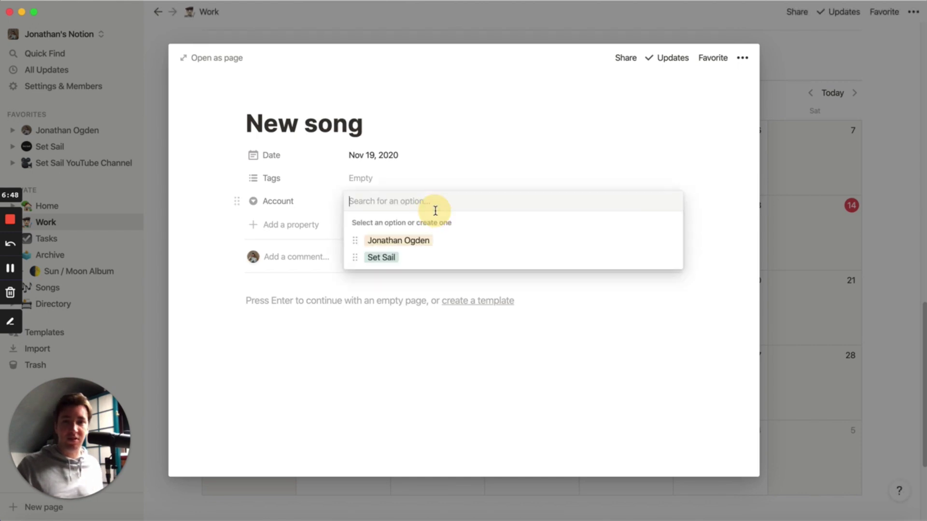
left_click(420, 240)
left_click(675, 30)
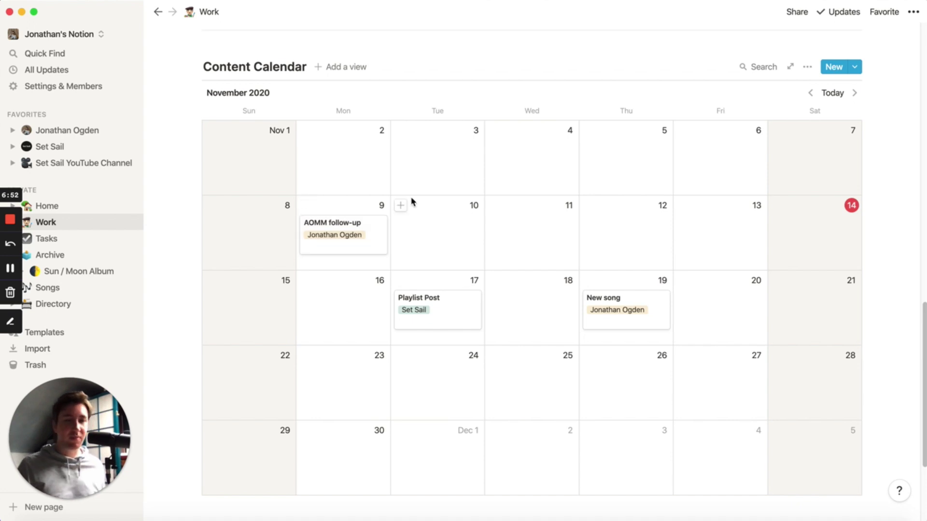
Step: Open the Set Sail project from the Work page's Projects gallery as a full page and look over its Bigger Projects
scroll(581, 277, "down", 1)
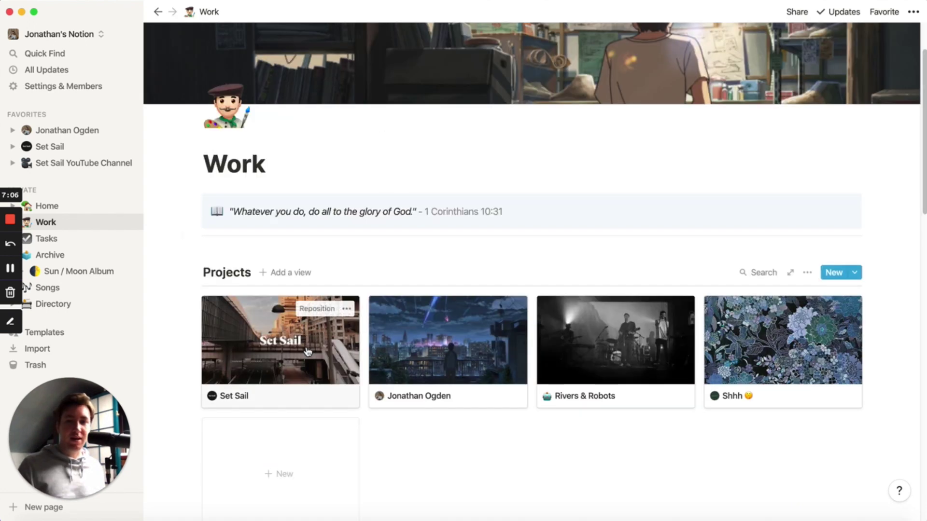
left_click(280, 338)
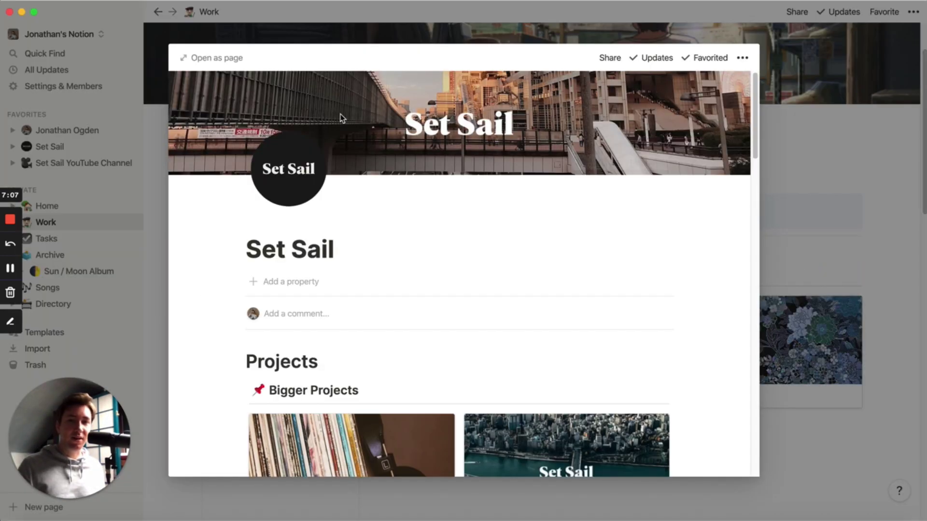
left_click(215, 58)
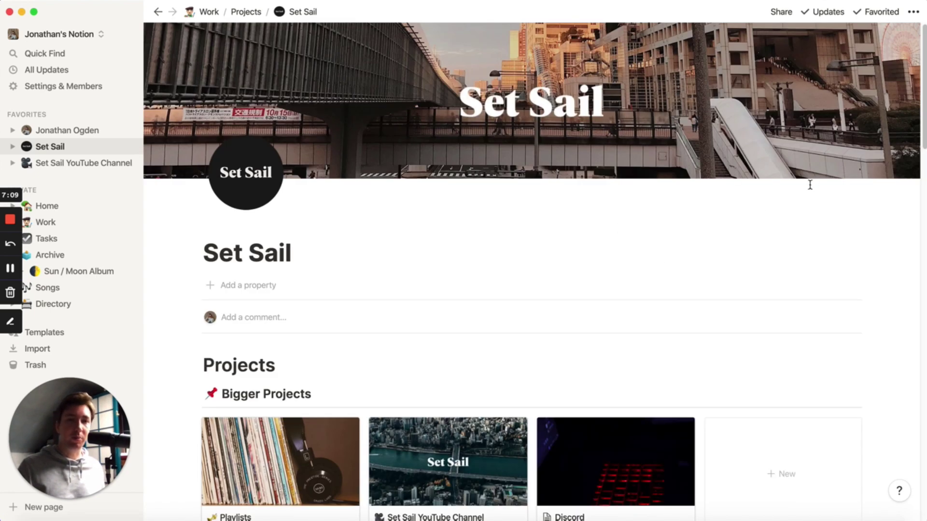
scroll(799, 206, "down", 2)
scroll(799, 206, "down", 5)
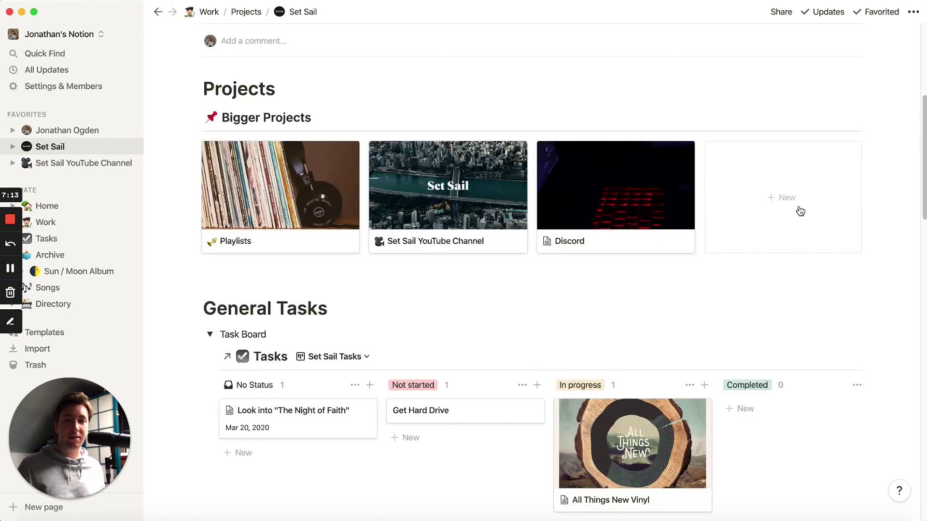
scroll(798, 209, "up", 6)
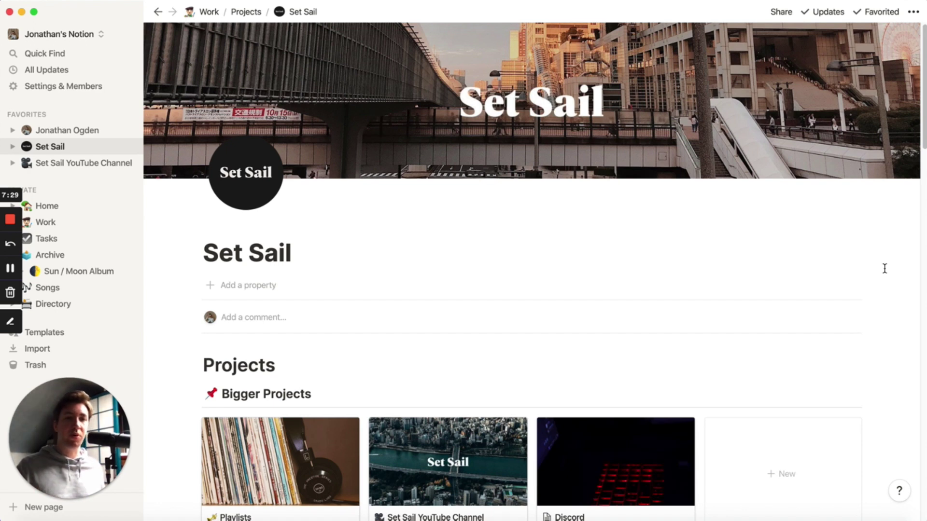
scroll(871, 254, "down", 1)
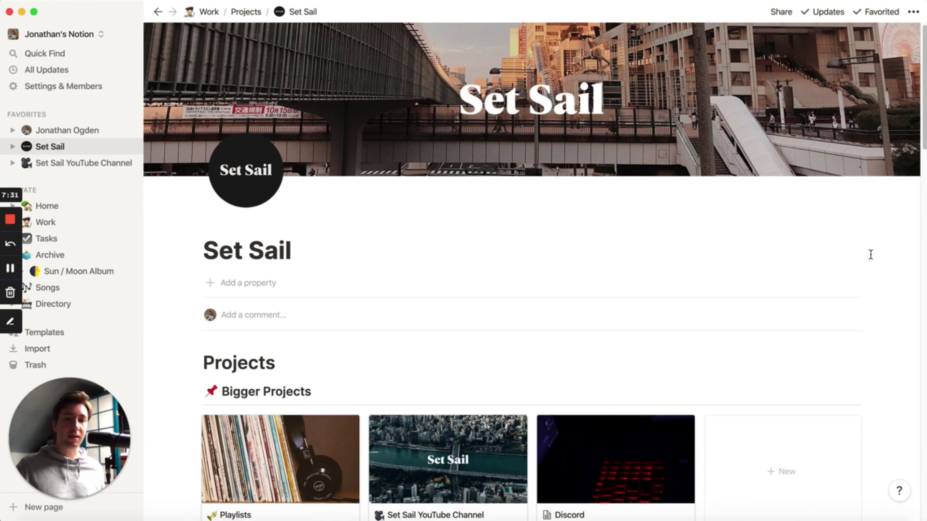
scroll(871, 254, "down", 6)
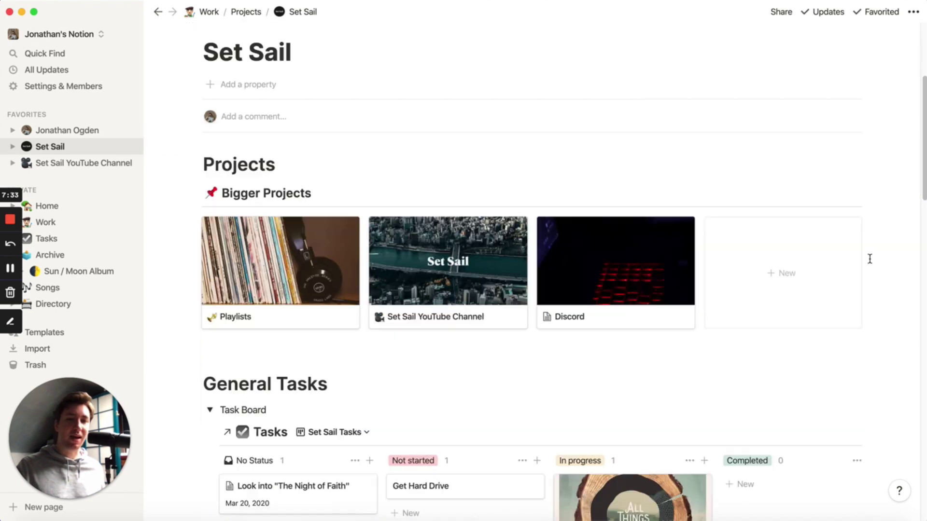
Step: Examine the General Tasks board on the Set Sail page and the checklist and subtasks inside the All Things New Vinyl card
scroll(870, 260, "down", 2)
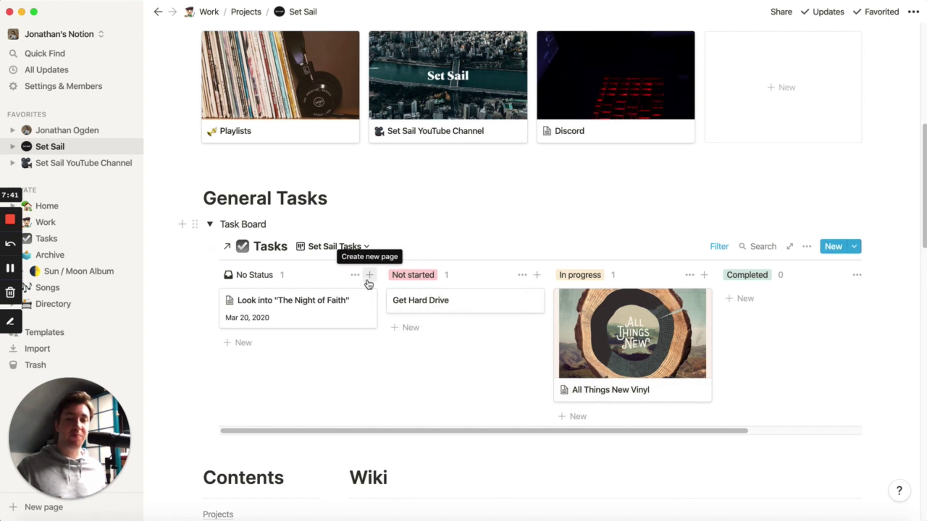
scroll(637, 299, "down", 3)
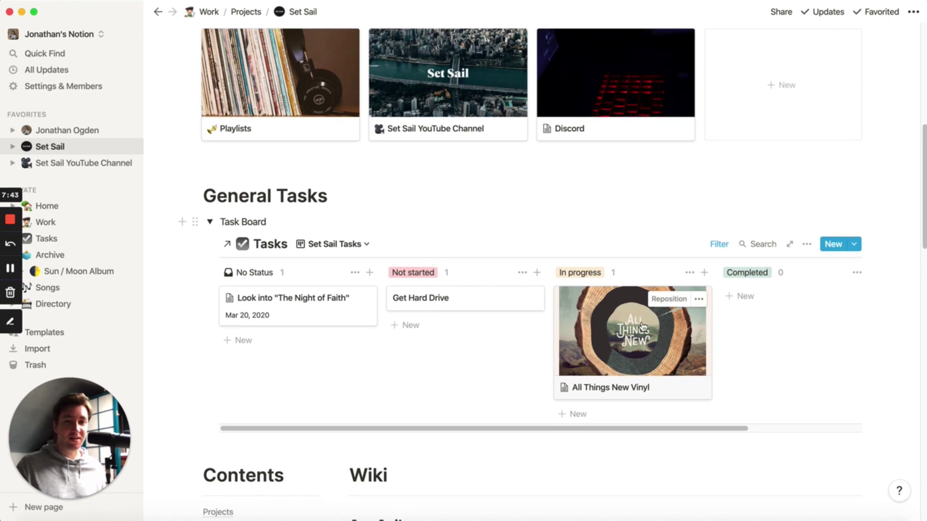
scroll(637, 326, "up", 3)
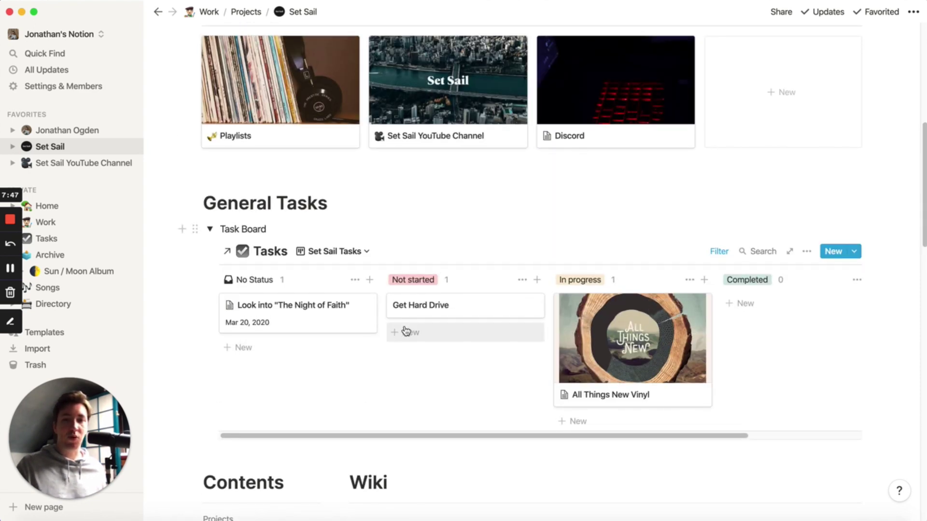
left_click(596, 343)
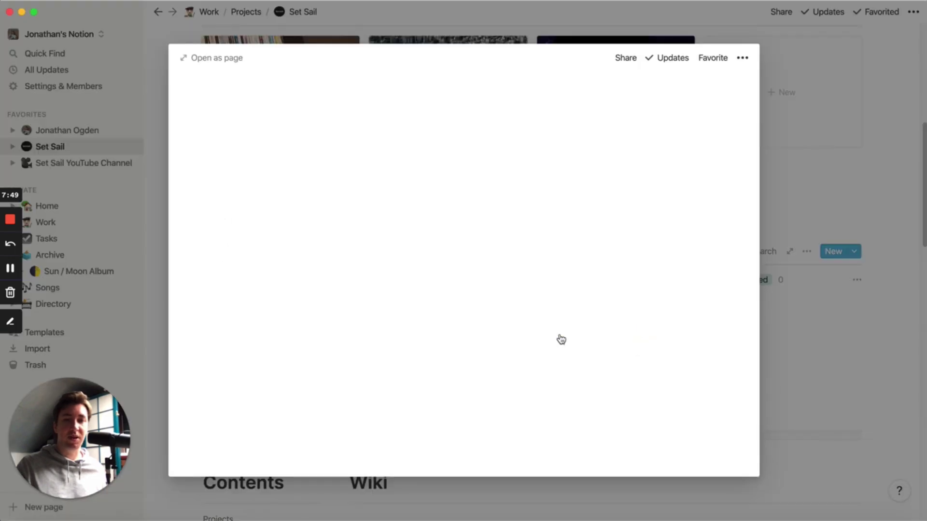
scroll(465, 182, "down", 15)
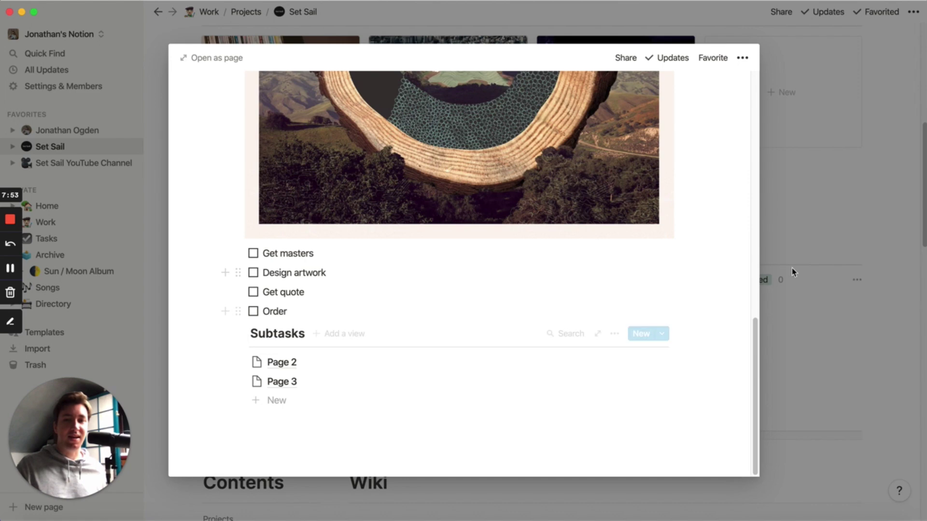
left_click(895, 255)
Step: Open the Playlists project under Bigger Projects and look over its gallery of playlists
scroll(443, 261, "up", 1)
scroll(443, 260, "up", 4)
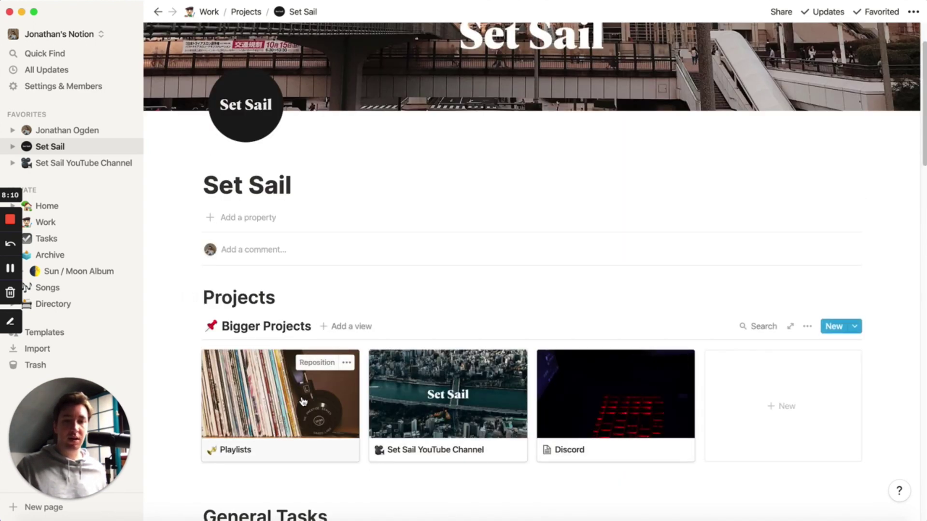
left_click(300, 413)
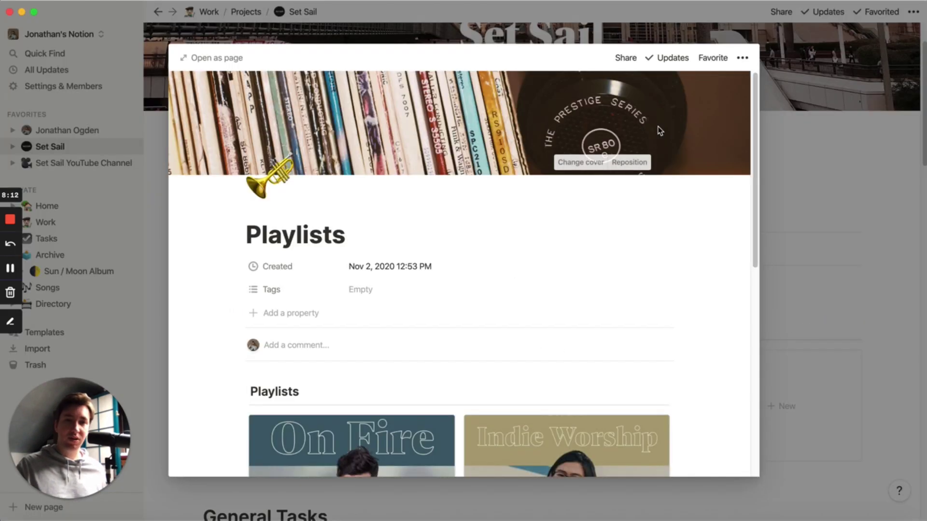
scroll(633, 185, "down", 4)
scroll(633, 184, "down", 2)
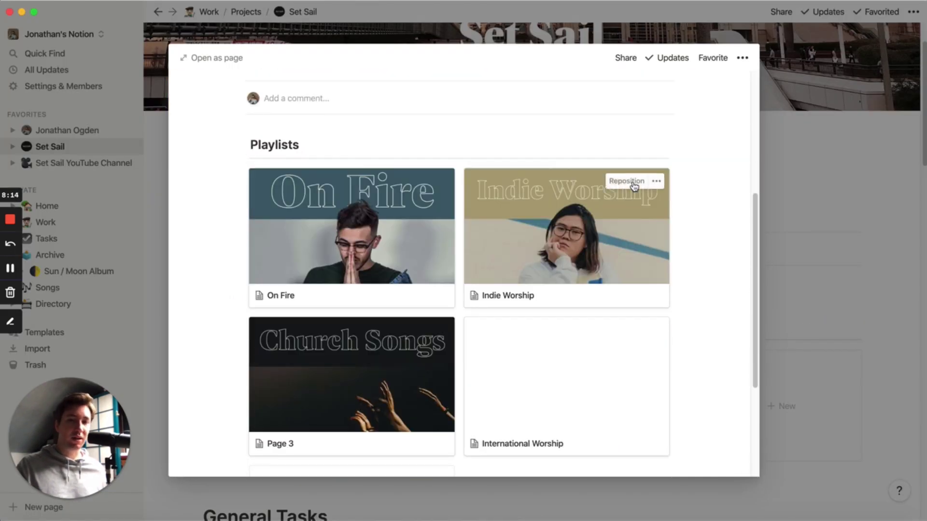
Step: Open the International Worship playlist, skim its saved song links and return to the Set Sail page
left_click(560, 355)
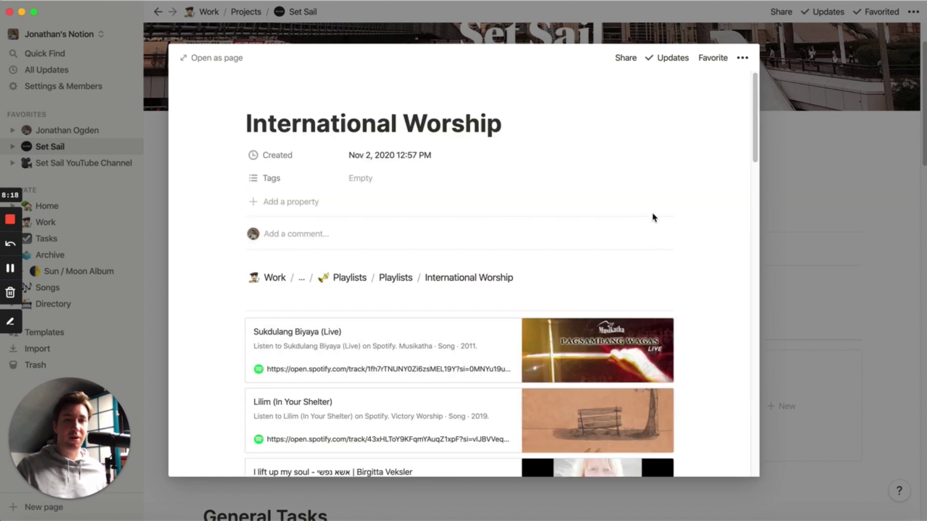
scroll(654, 217, "down", 5)
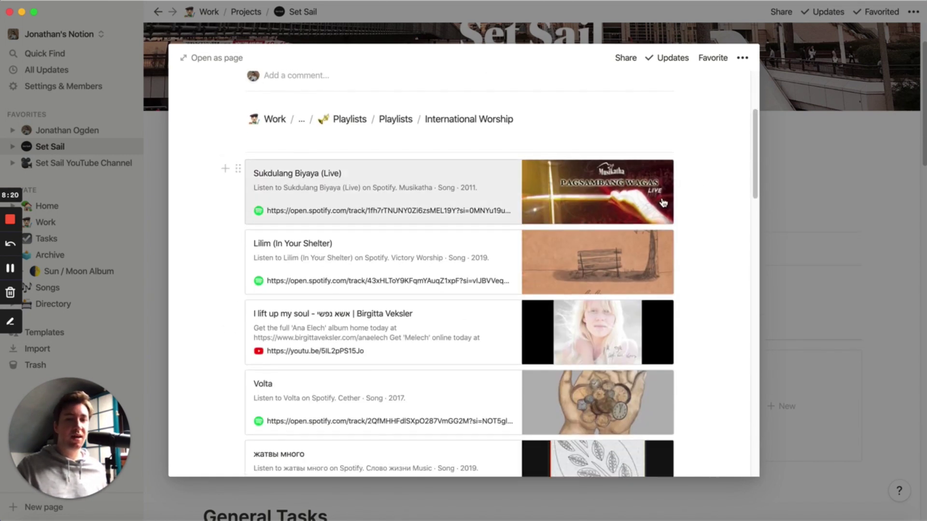
scroll(663, 203, "down", 15)
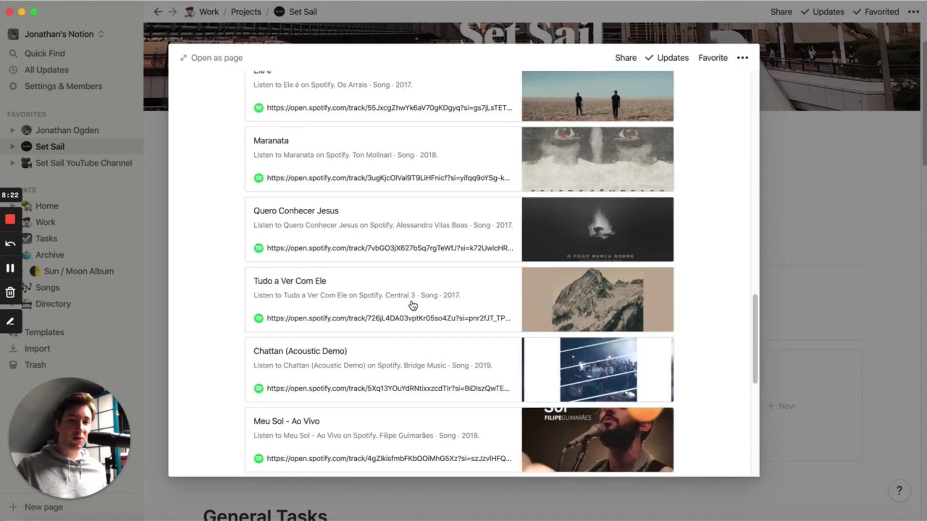
scroll(413, 305, "down", 10)
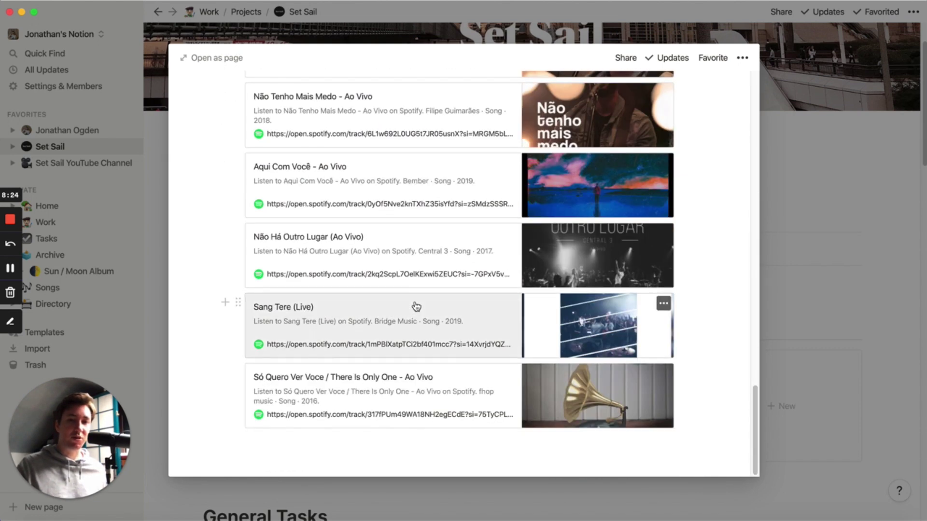
scroll(495, 281, "up", 20)
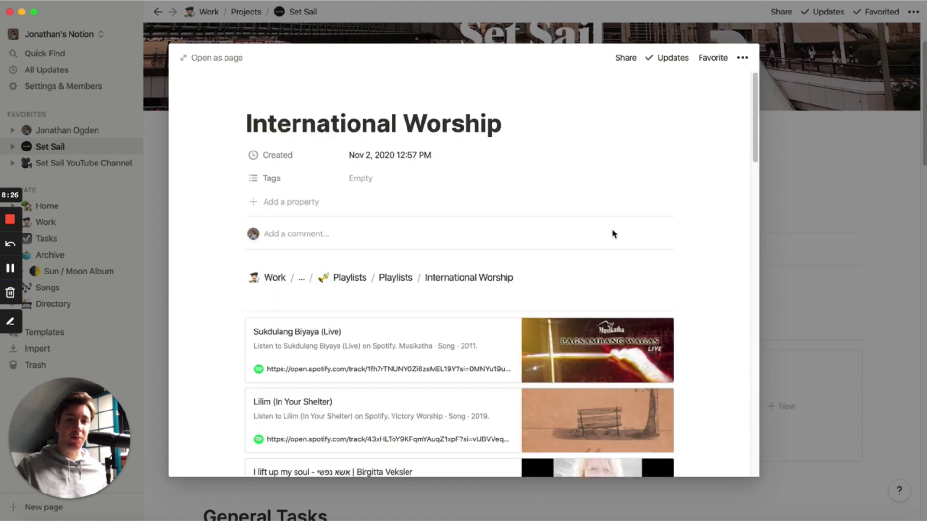
left_click(812, 196)
Step: Open the Set Sail YouTube Channel project as a full page and examine its Tasks board across the video production stages
scroll(736, 236, "down", 5)
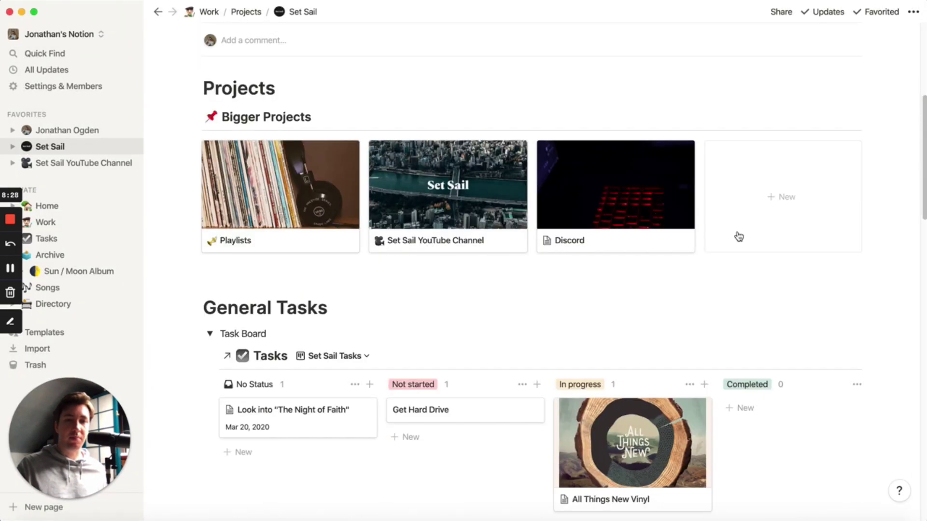
left_click(495, 186)
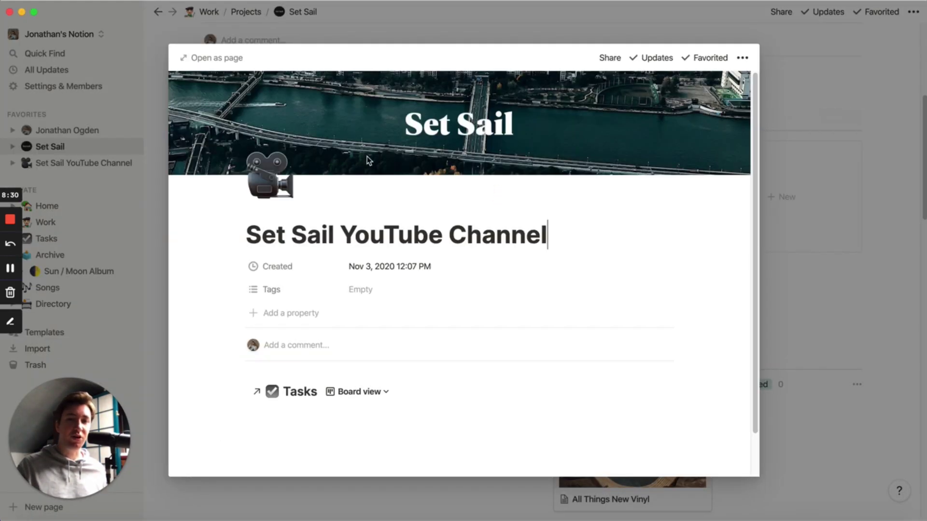
left_click(209, 57)
scroll(676, 183, "down", 3)
scroll(676, 183, "down", 2)
left_click_drag(566, 453, 445, 441)
scroll(594, 320, "up", 2)
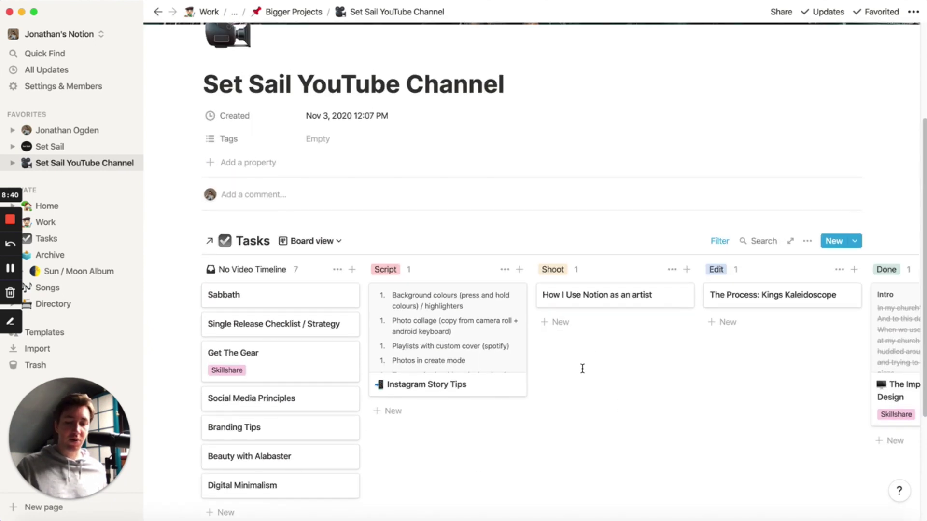
scroll(582, 369, "right", 5)
scroll(582, 369, "left", 2)
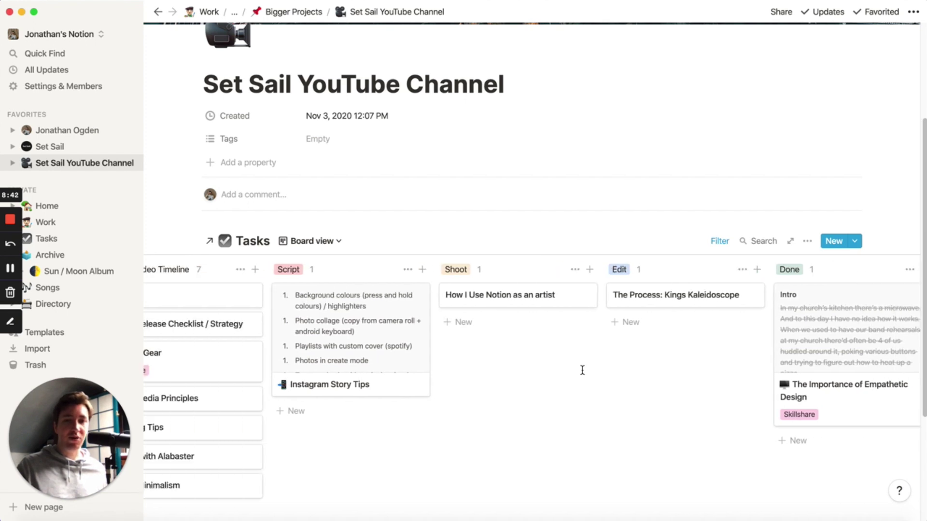
Step: Open the card The Importance of Empathetic Design from the Done stage, skim its script and properties, and close it
scroll(582, 370, "left", 3)
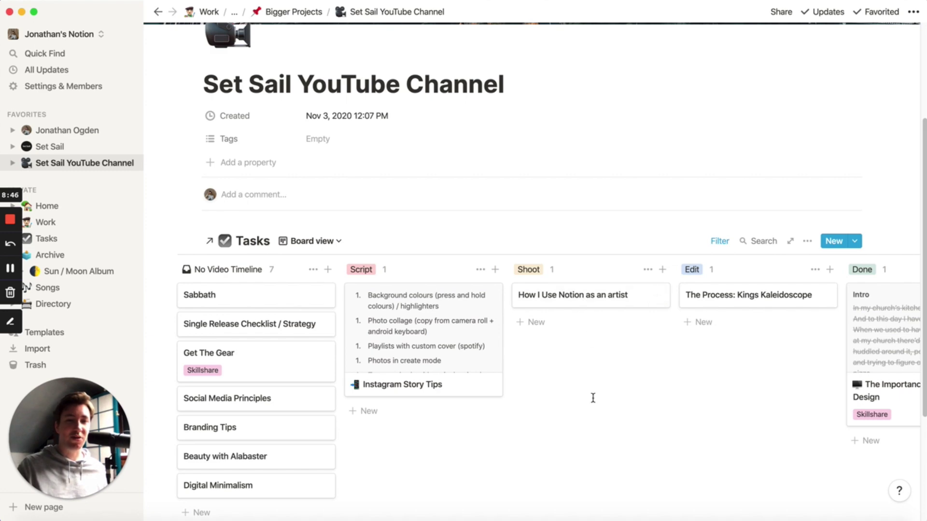
scroll(590, 396, "right", 4)
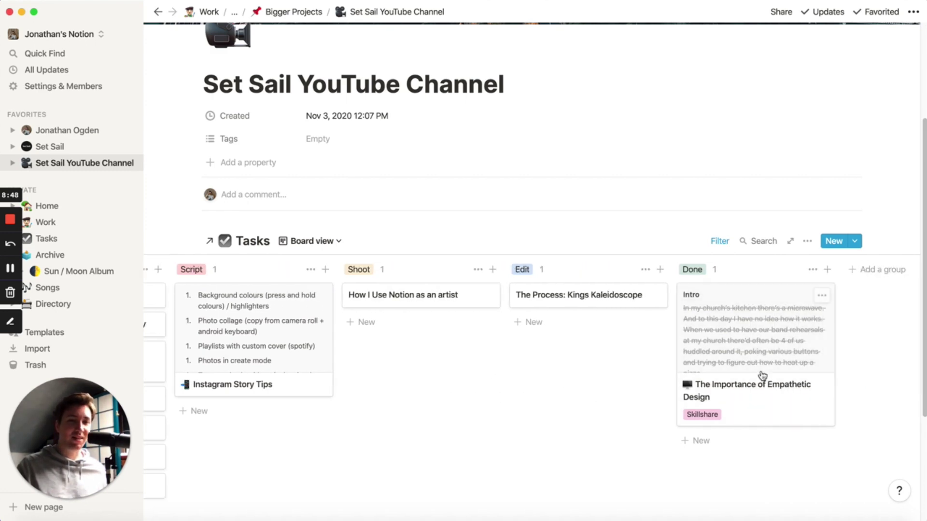
scroll(864, 352, "left", 4)
left_click(864, 352)
scroll(452, 301, "down", 10)
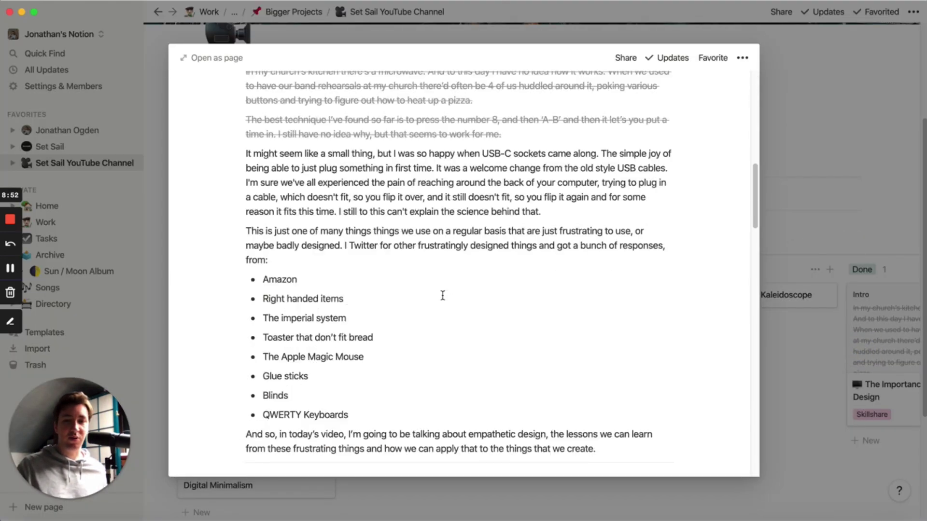
scroll(452, 302, "down", 20)
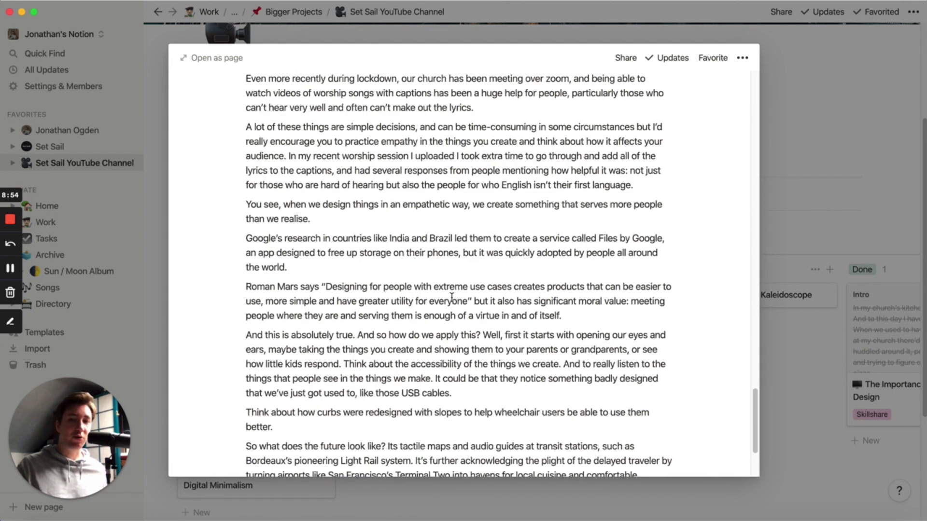
scroll(452, 297, "up", 20)
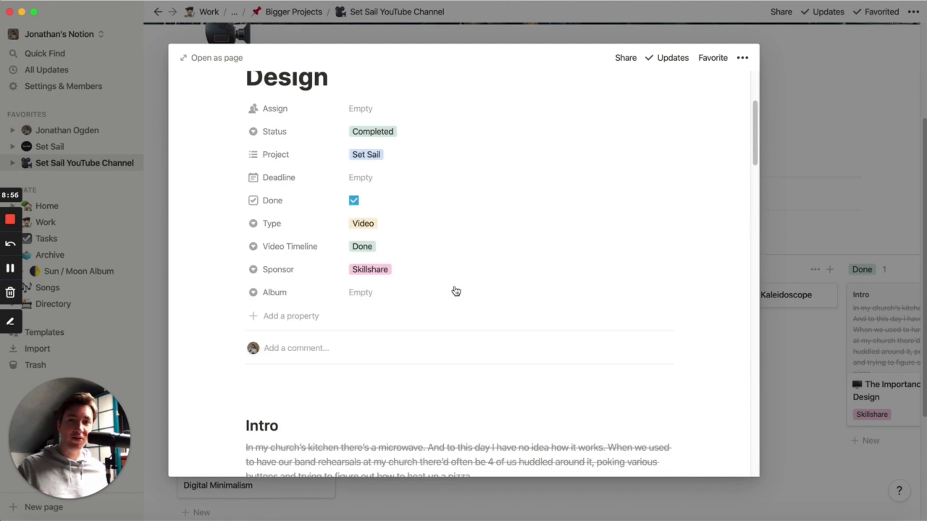
scroll(458, 292, "up", 4)
scroll(562, 258, "down", 1)
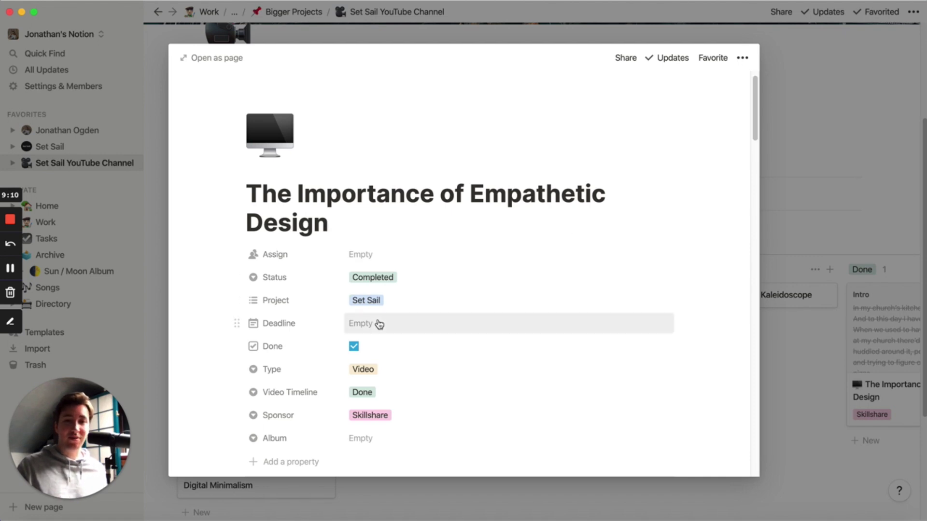
left_click(802, 165)
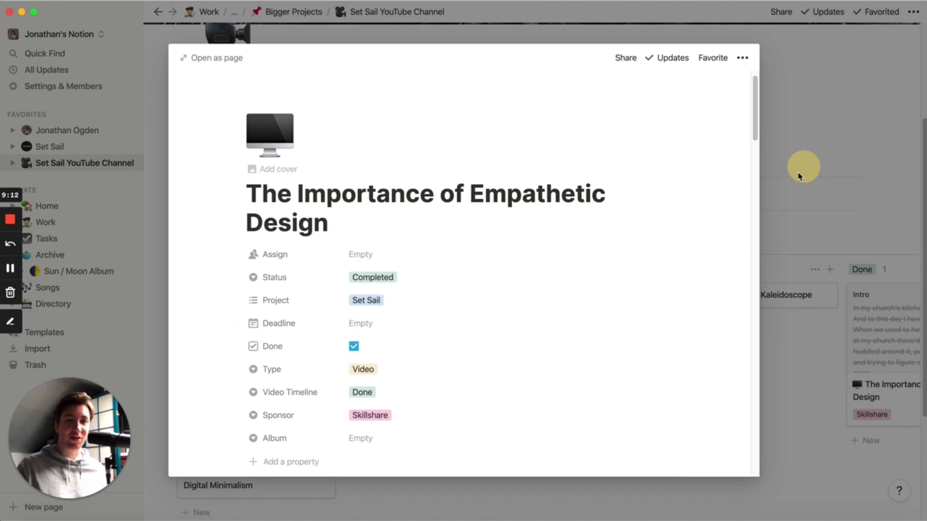
Step: Switch the channel's Tasks database to Table view to look it over, and return it to Board view
left_click(338, 241)
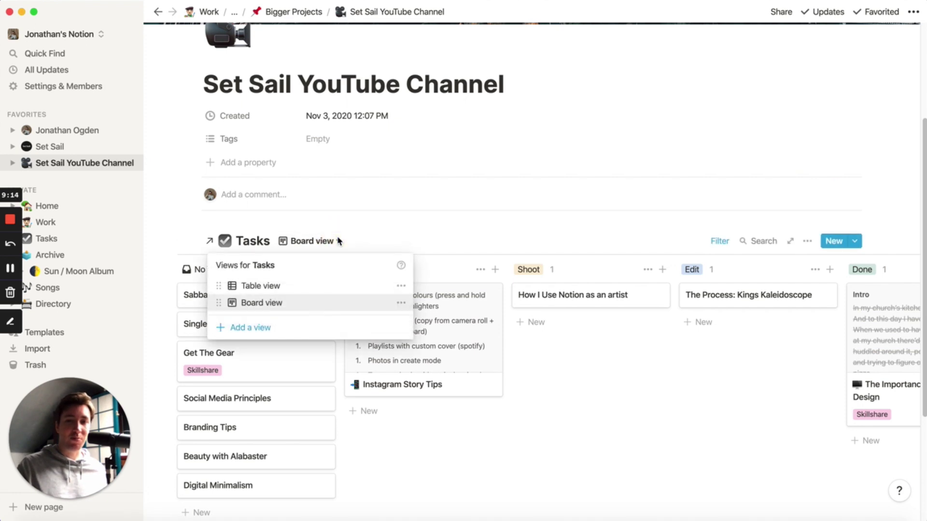
left_click(263, 283)
scroll(576, 206, "down", 4)
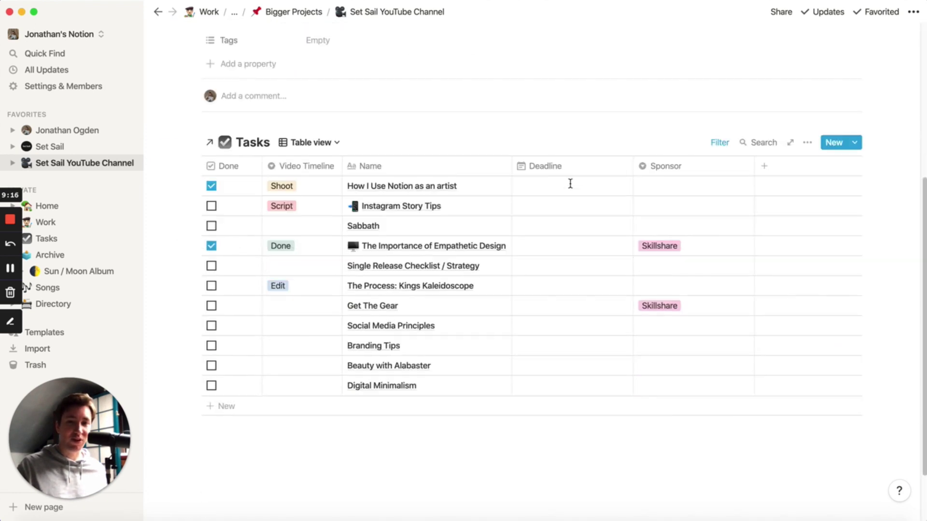
left_click(322, 142)
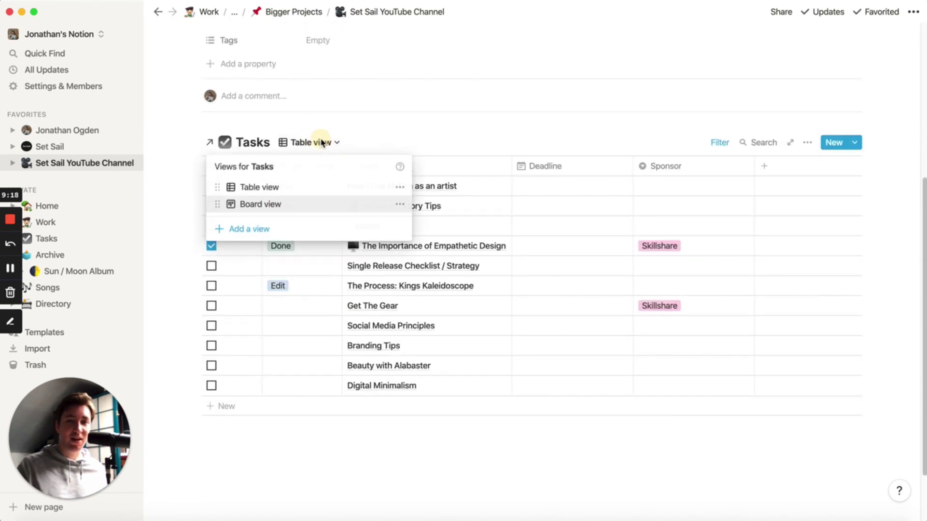
left_click(284, 229)
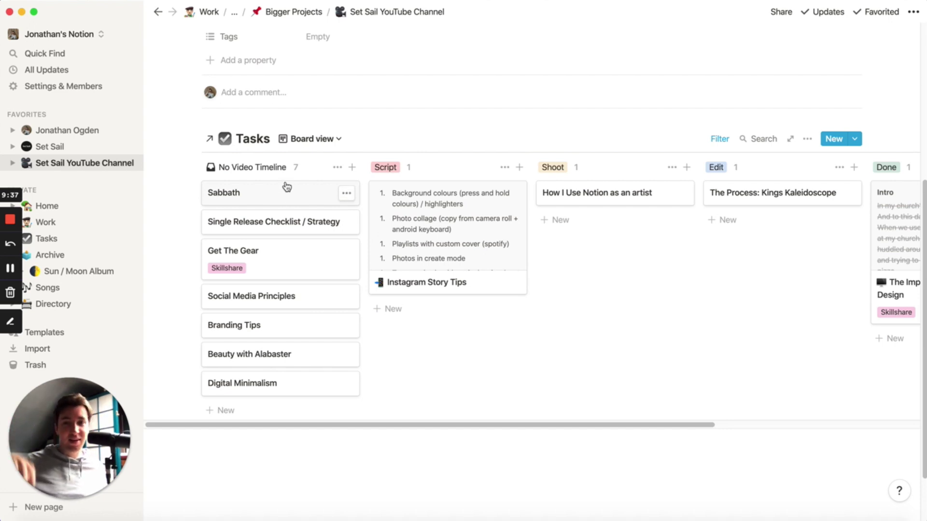
scroll(425, 144, "up", 3)
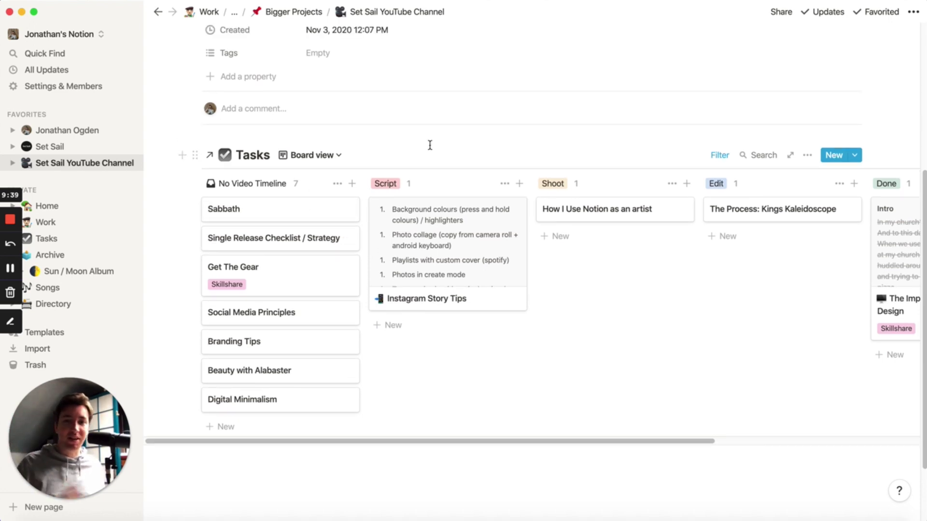
scroll(398, 159, "up", 2)
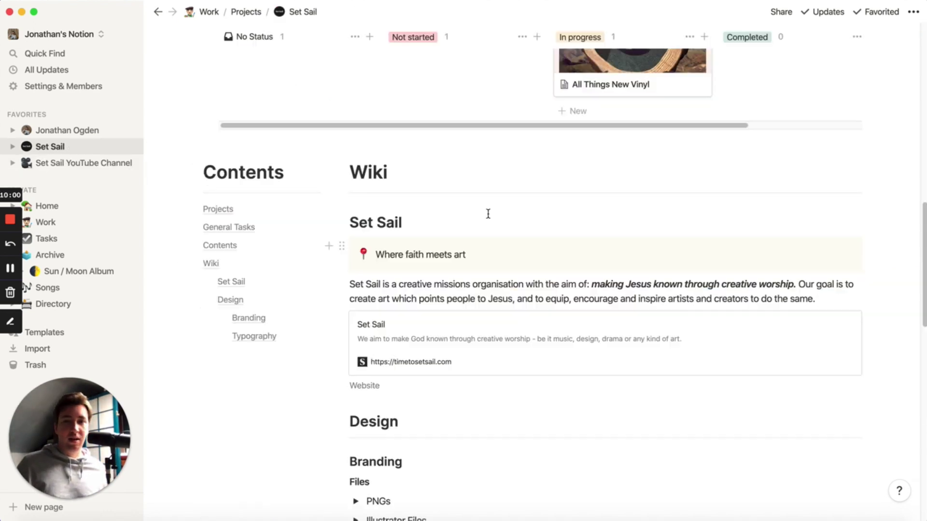
Step: Expand PNGs and Illustrator Files under Branding in the Set Sail wiki and look over the logo files
scroll(475, 211, "down", 3)
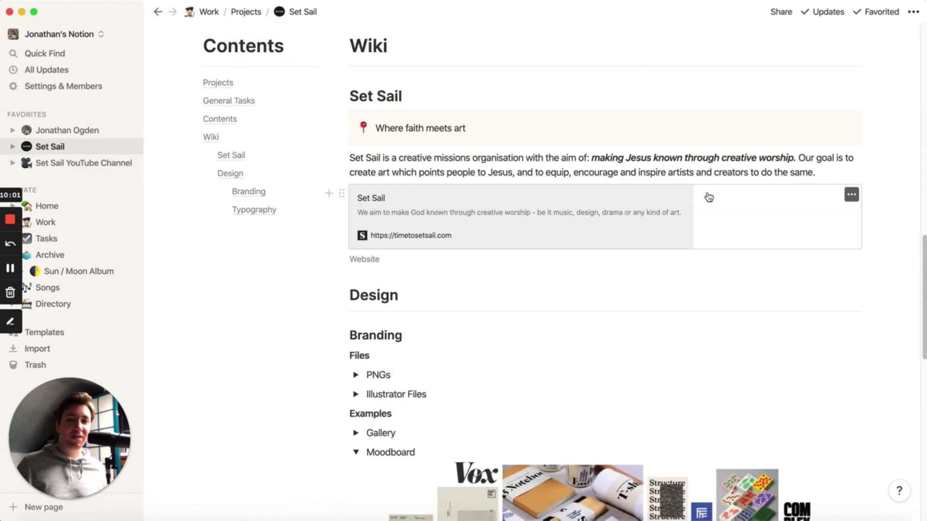
scroll(482, 249, "down", 3)
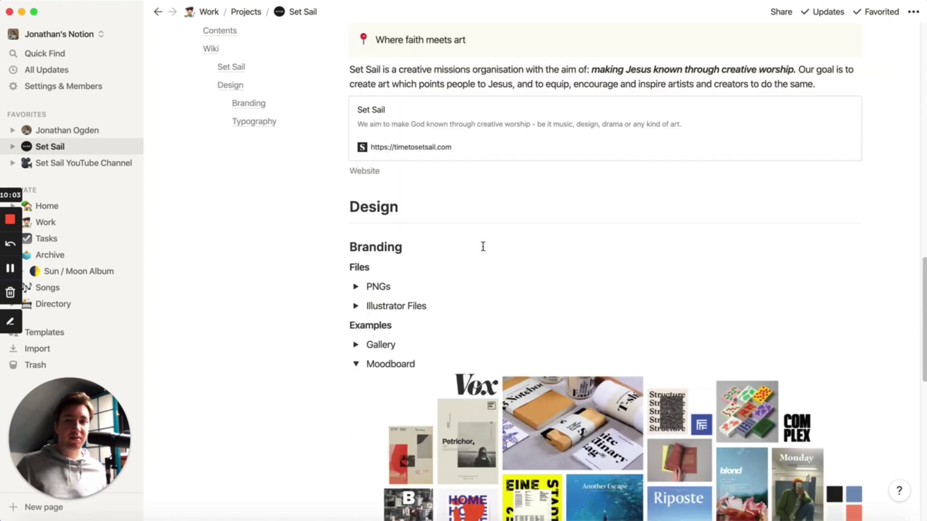
left_click(356, 286)
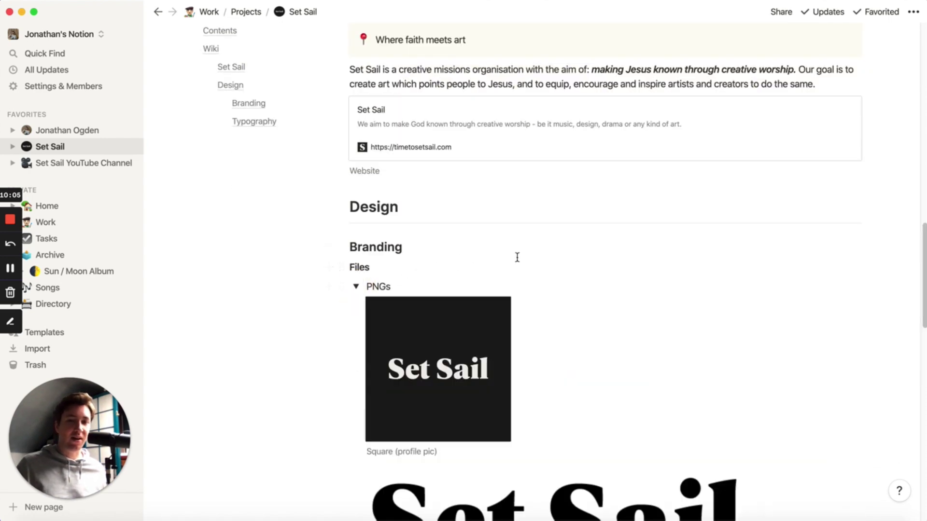
scroll(515, 257, "down", 5)
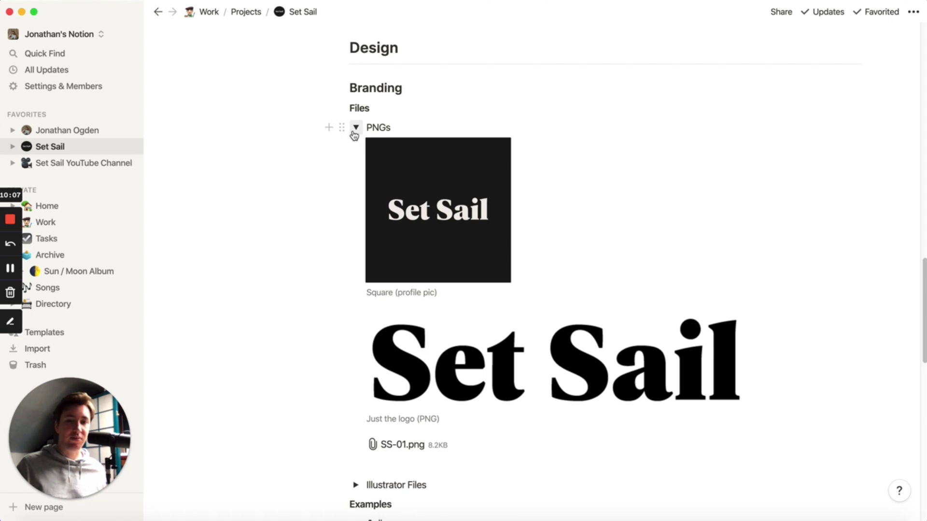
left_click(356, 485)
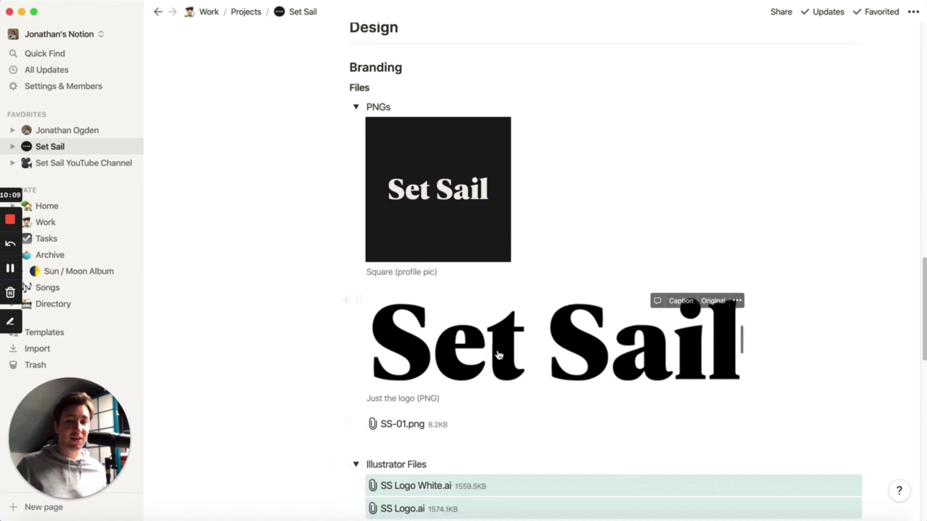
scroll(482, 376, "down", 4)
Step: Expand the Gallery examples and look through the brand images, the moodboard and the Typography fonts
left_click(432, 396, "shift")
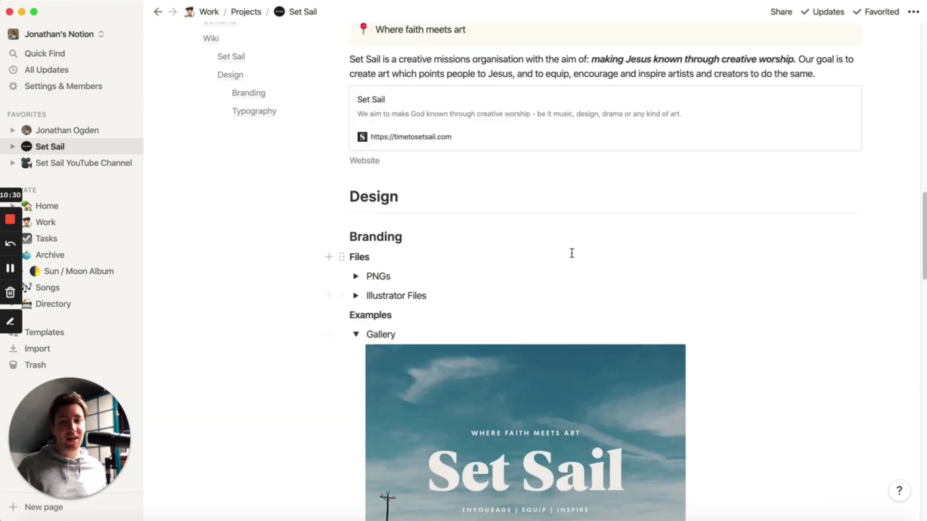
scroll(531, 289, "down", 10)
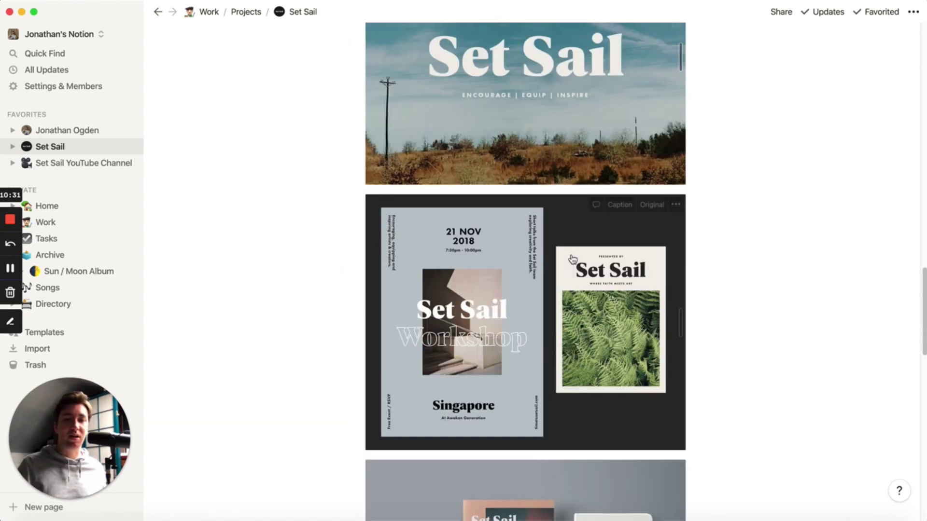
scroll(475, 391, "down", 3)
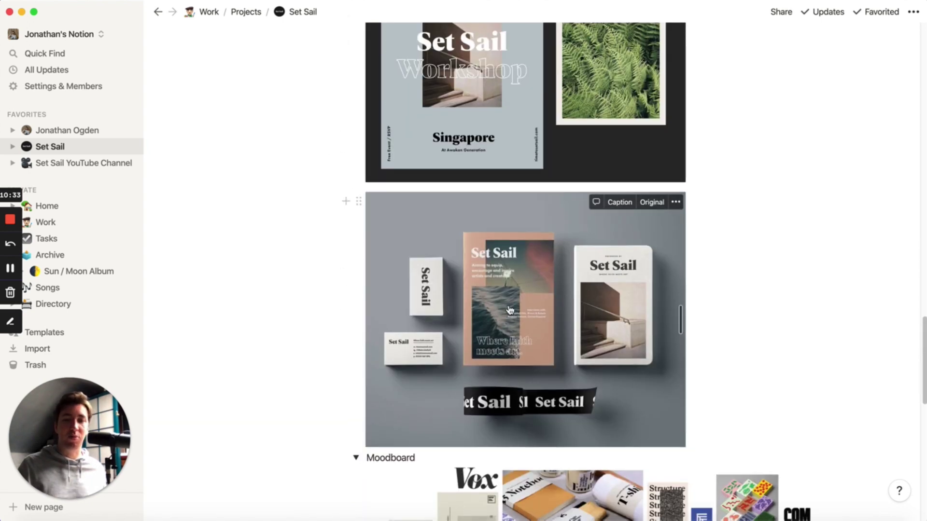
scroll(500, 325, "down", 6)
scroll(443, 340, "down", 4)
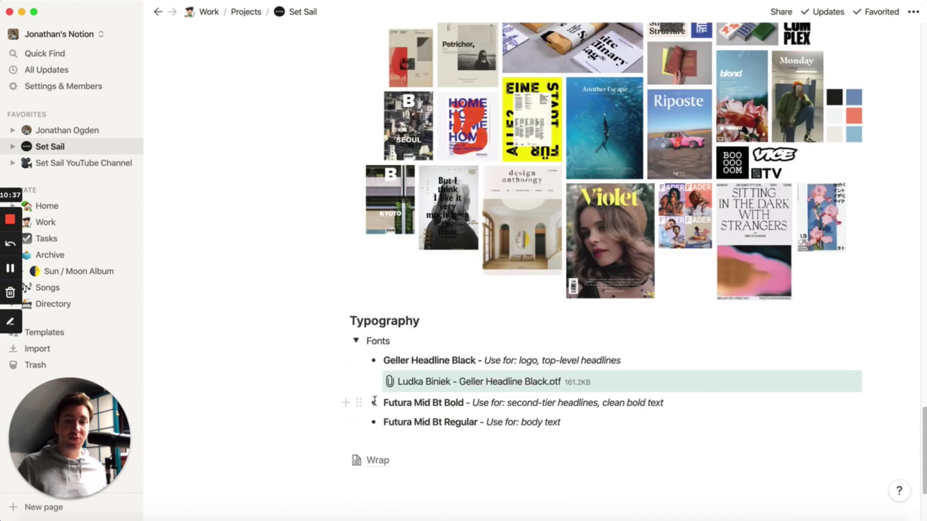
left_click(507, 379)
Step: Collapse the Gallery and Moodboard sections under Examples in the Set Sail wiki
scroll(478, 255, "up", 2)
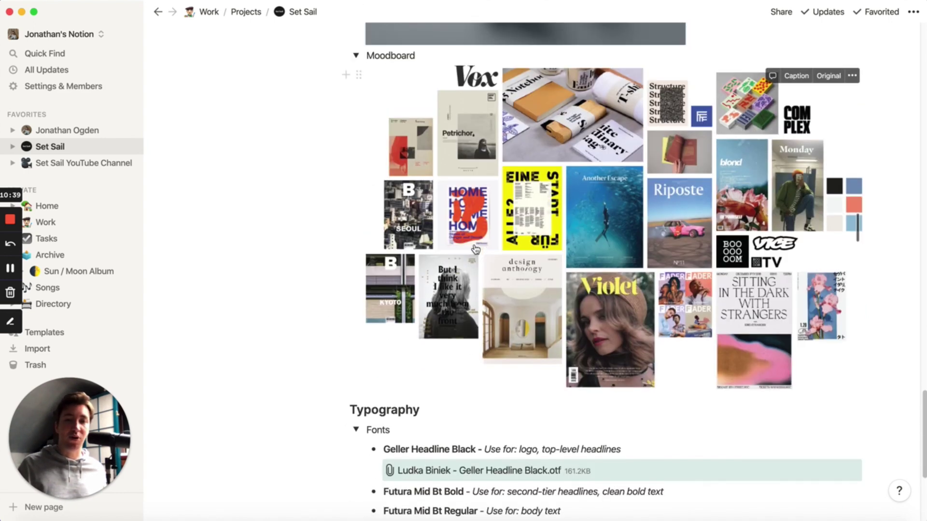
scroll(573, 167, "up", 10)
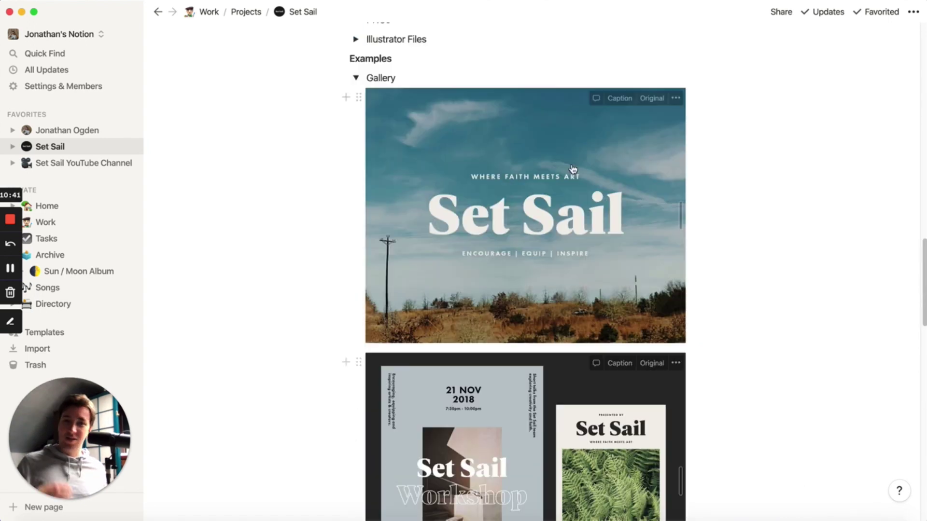
left_click(356, 99)
left_click(355, 118)
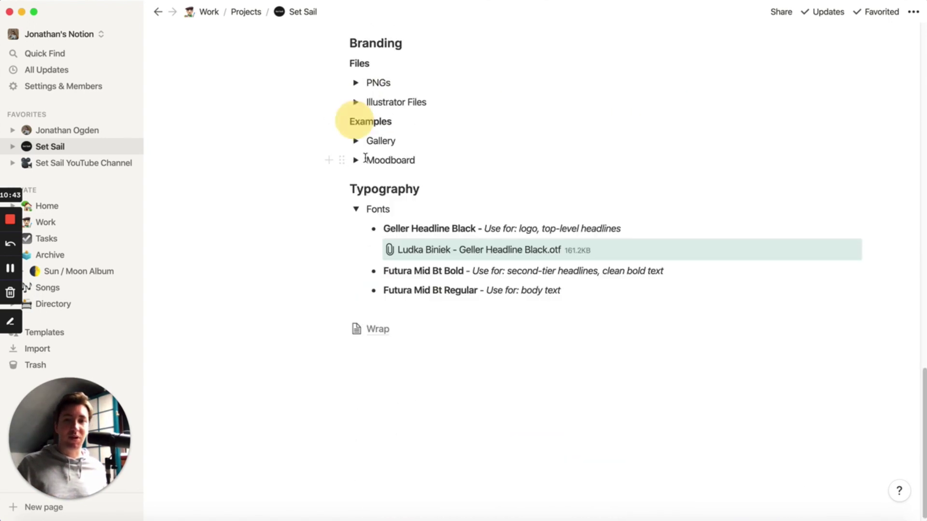
scroll(424, 109, "up", 7)
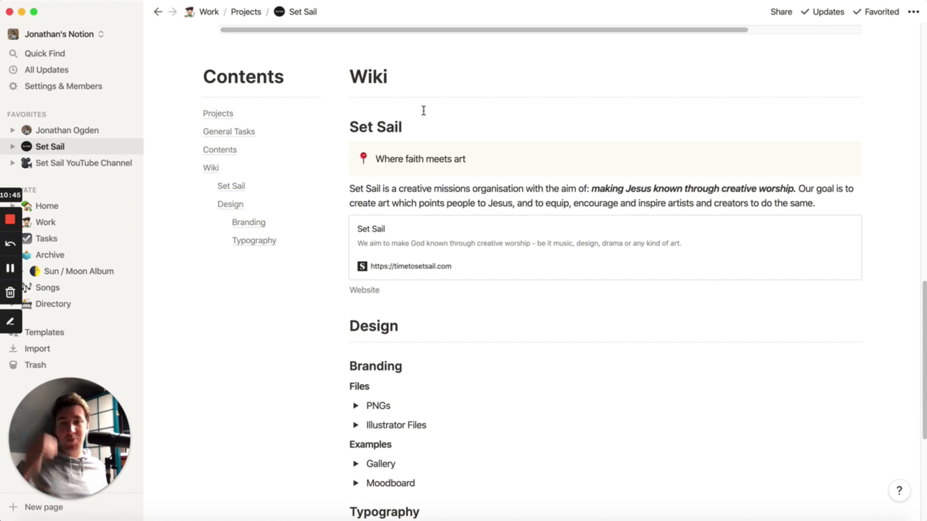
scroll(438, 124, "up", 1)
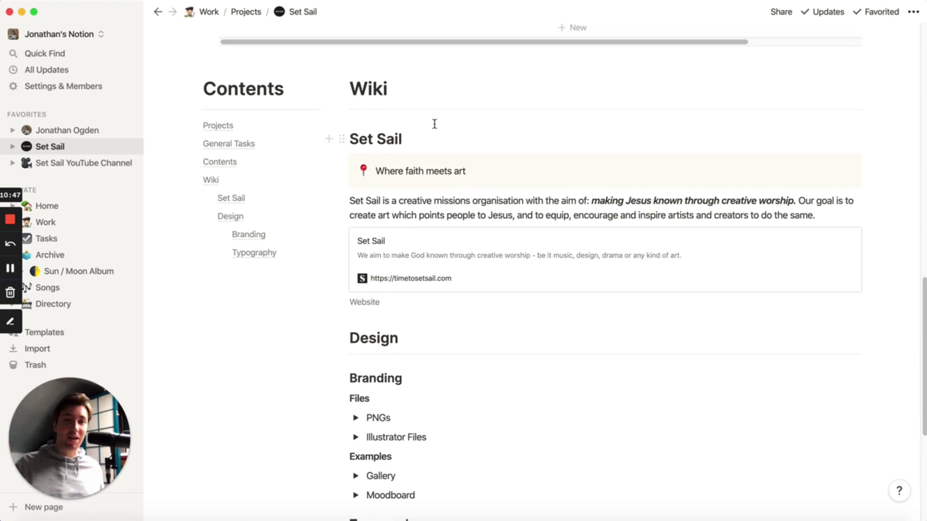
Step: Go to the Projects database, open the artist's personal project as a full page and look over its Tasks board
scroll(432, 123, "up", 5)
left_click(246, 11)
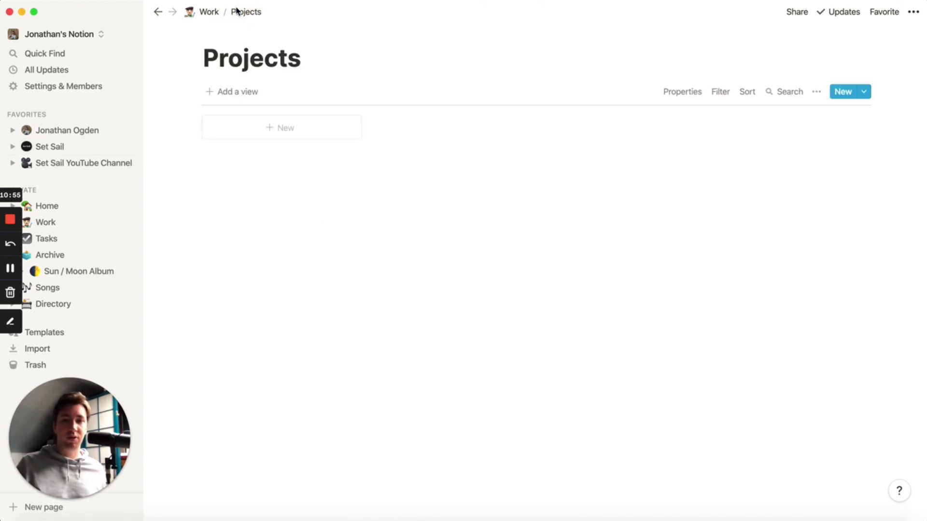
left_click(432, 141)
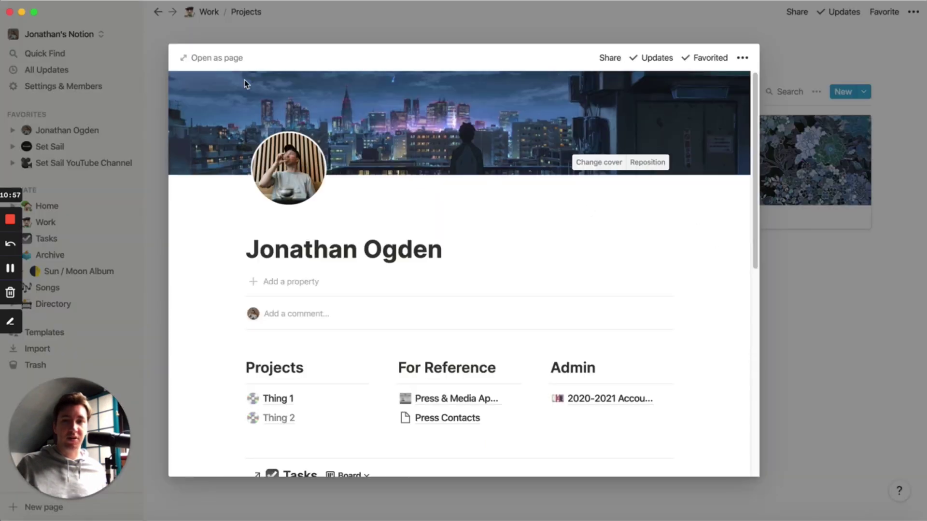
left_click(216, 58)
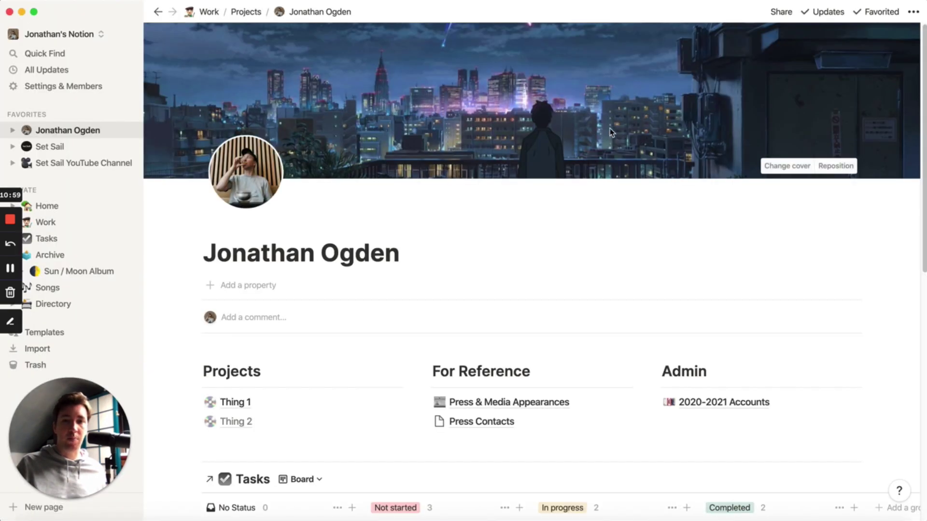
scroll(611, 127, "down", 10)
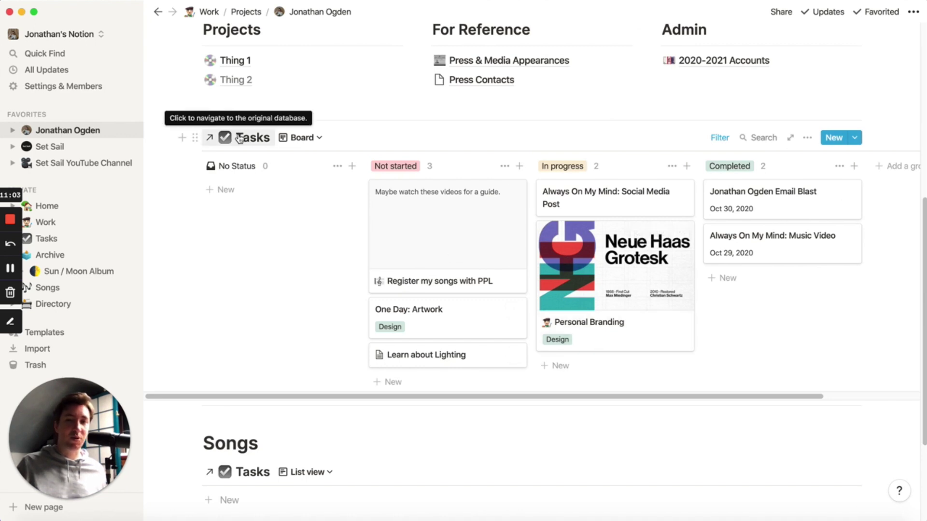
left_click_drag(538, 397, 460, 418)
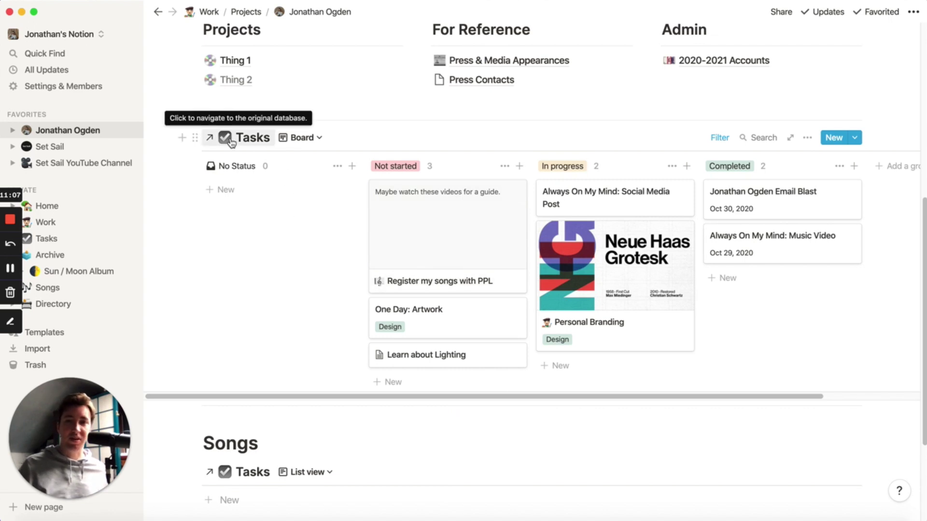
Step: Open the original Tasks database and look over its table of all tasks and its list of views
left_click(69, 242)
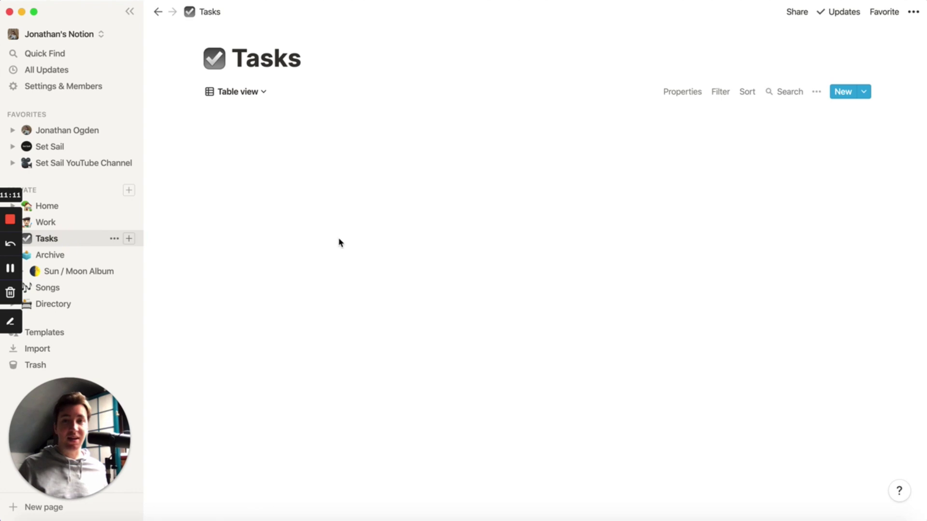
scroll(209, 138, "down", 5)
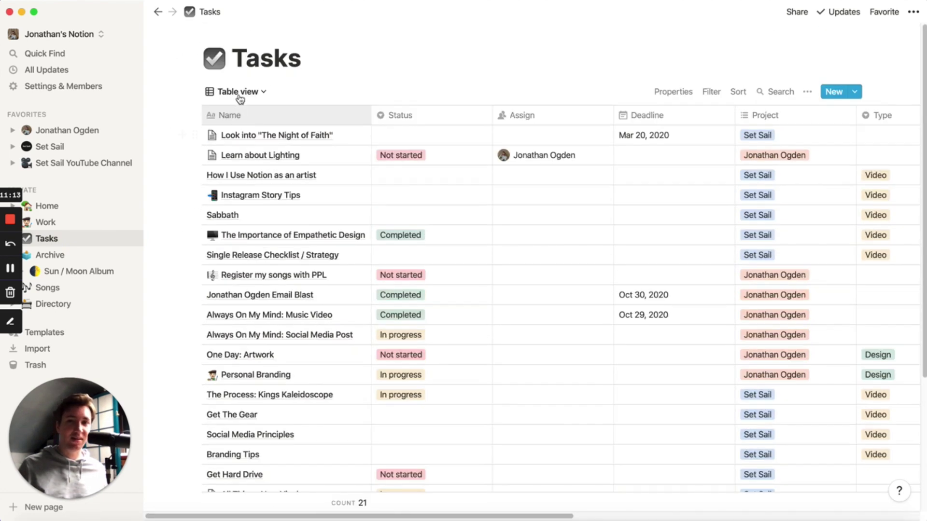
left_click(236, 92)
left_click(187, 135)
Step: Open the Work page and look over its Projects gallery and combined task list
left_click(45, 222)
scroll(184, 226, "down", 5)
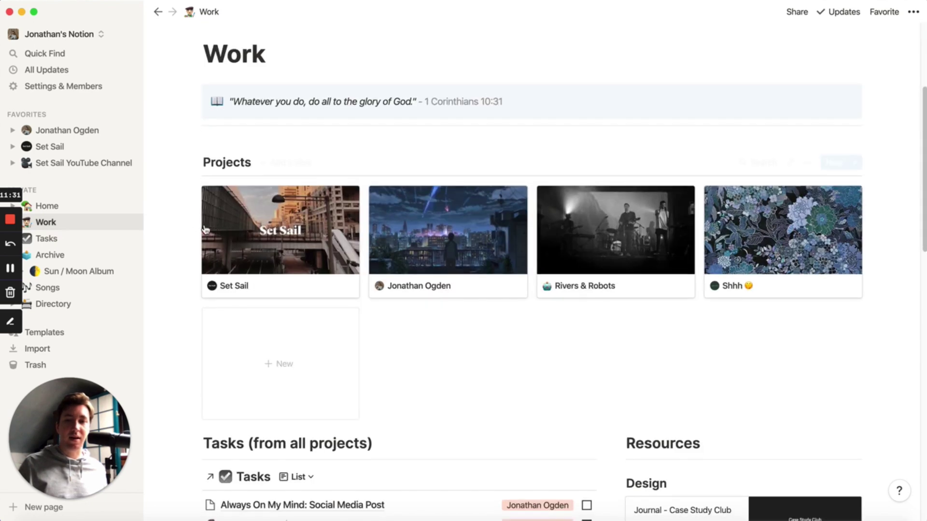
Step: Preview the Set Sail project from the Work page and inspect the filters on its General Tasks board
left_click(269, 234)
scroll(193, 215, "down", 5)
scroll(193, 216, "down", 7)
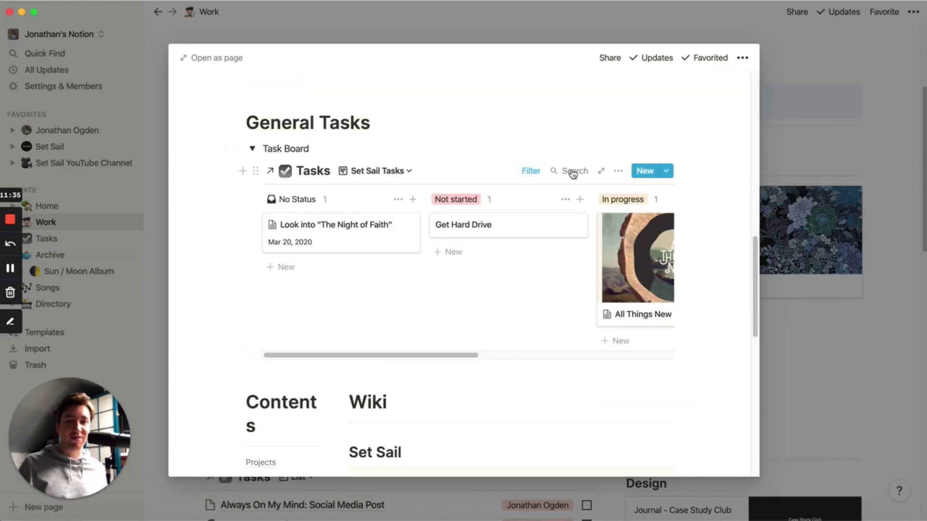
left_click(530, 173)
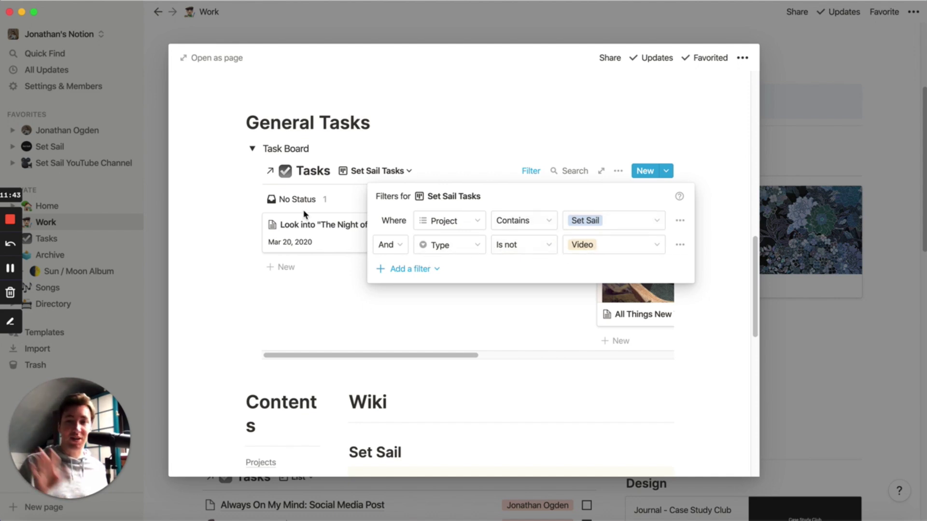
left_click(431, 149)
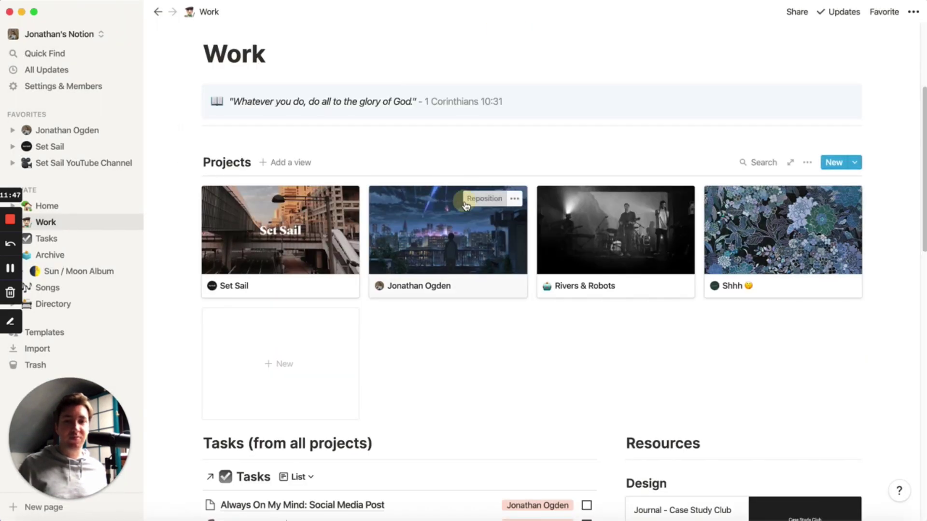
Step: Open the artist's personal project as a full page and inspect the filters on its Tasks board
left_click(500, 200)
left_click(505, 200)
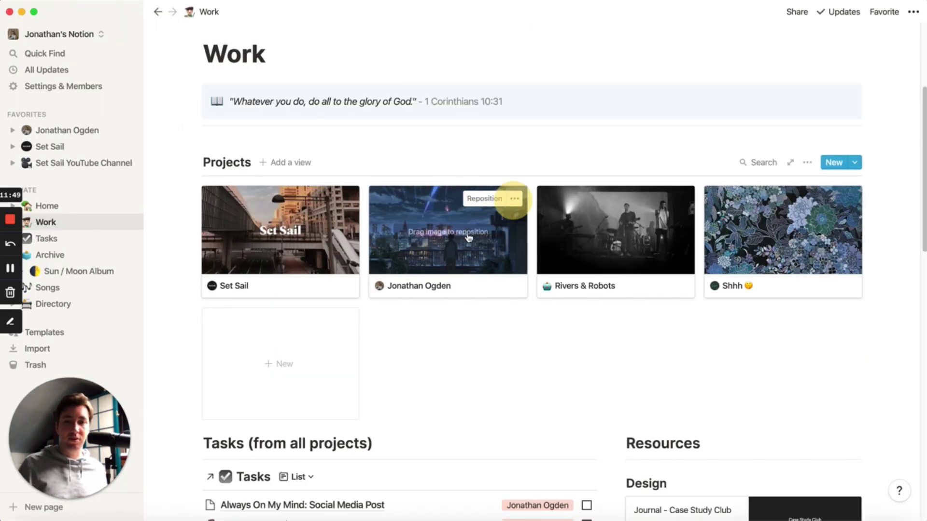
left_click(440, 241)
left_click(236, 59)
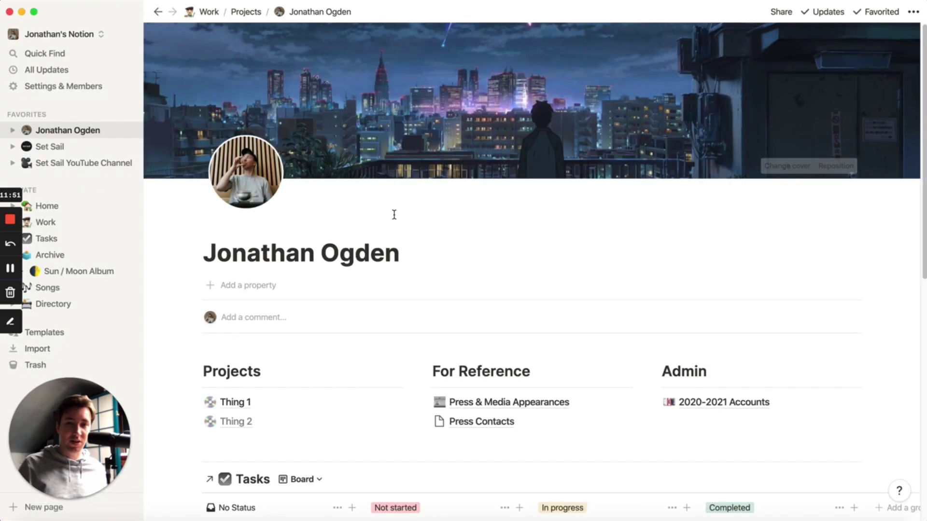
scroll(393, 215, "down", 5)
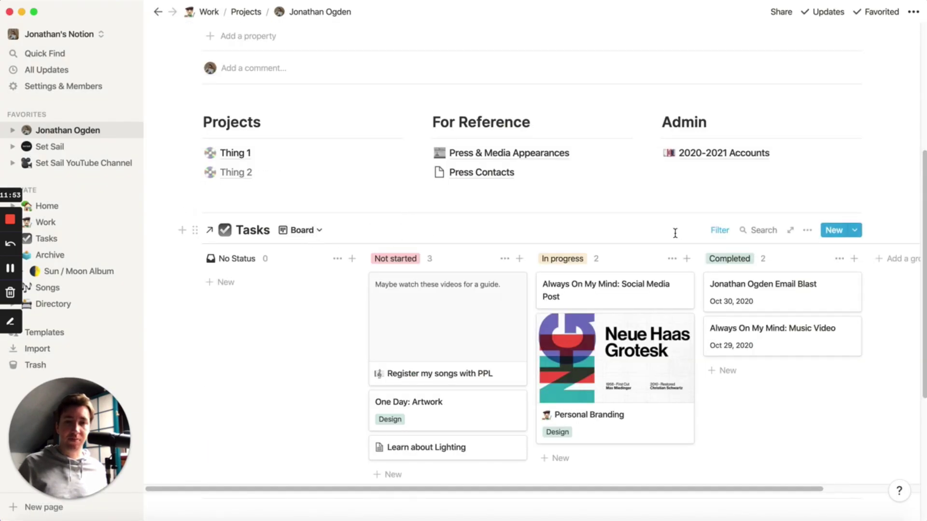
left_click(712, 231)
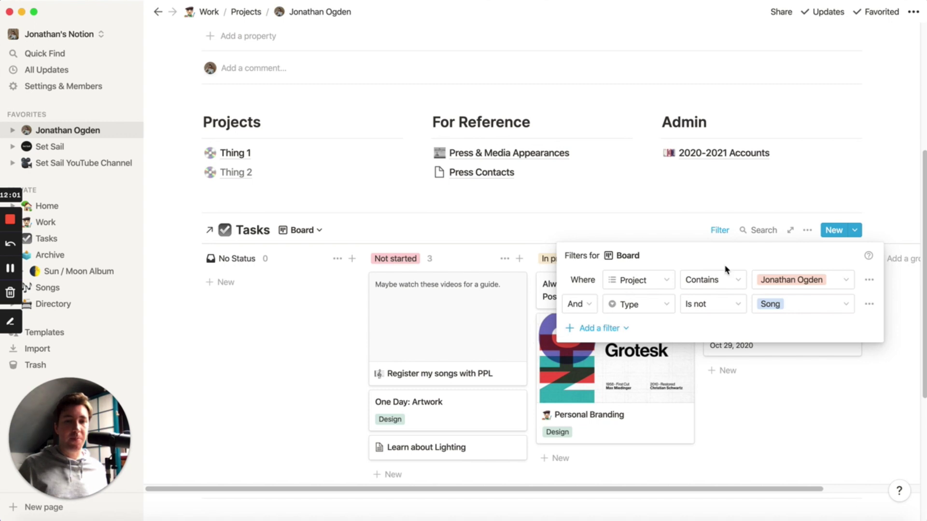
left_click(609, 224)
scroll(562, 338, "right", 3)
scroll(567, 338, "left", 3)
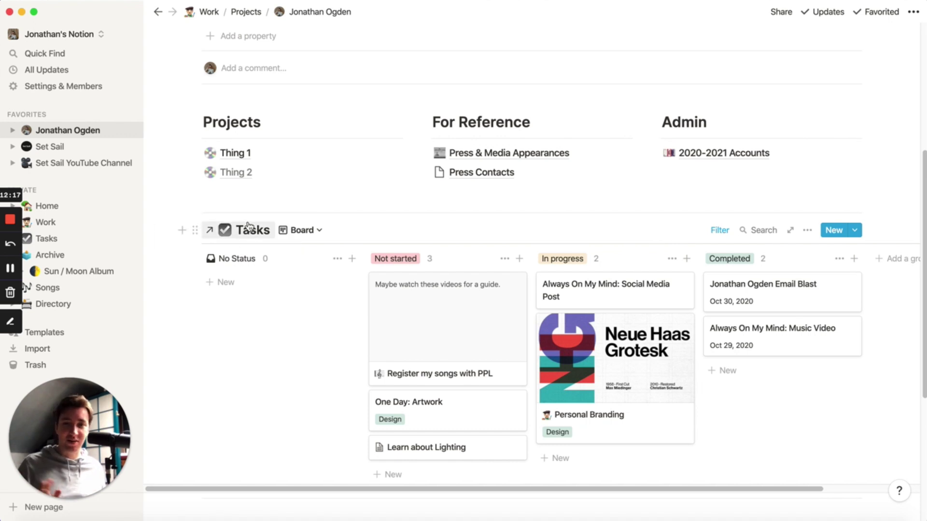
Step: Open the Personal Branding task from the board as a full page and look over its properties and Typography section
scroll(334, 261, "down", 2)
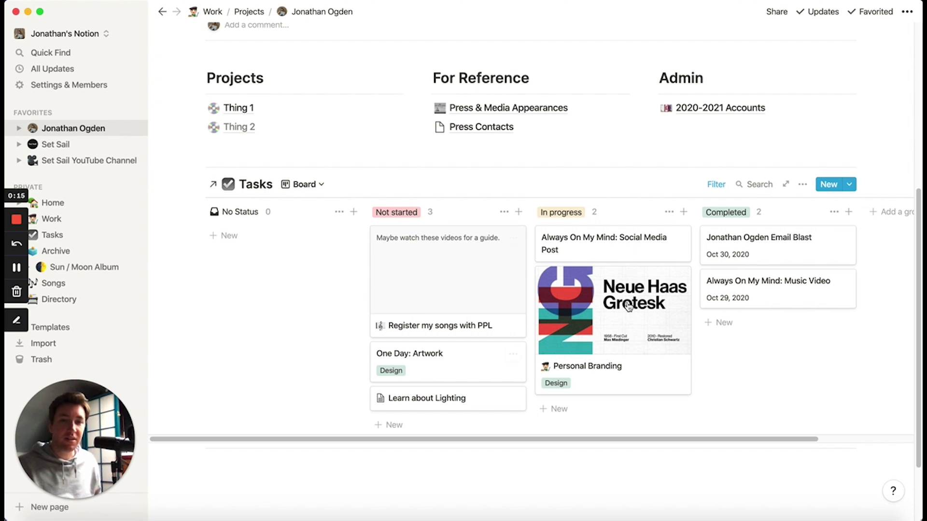
left_click(605, 343)
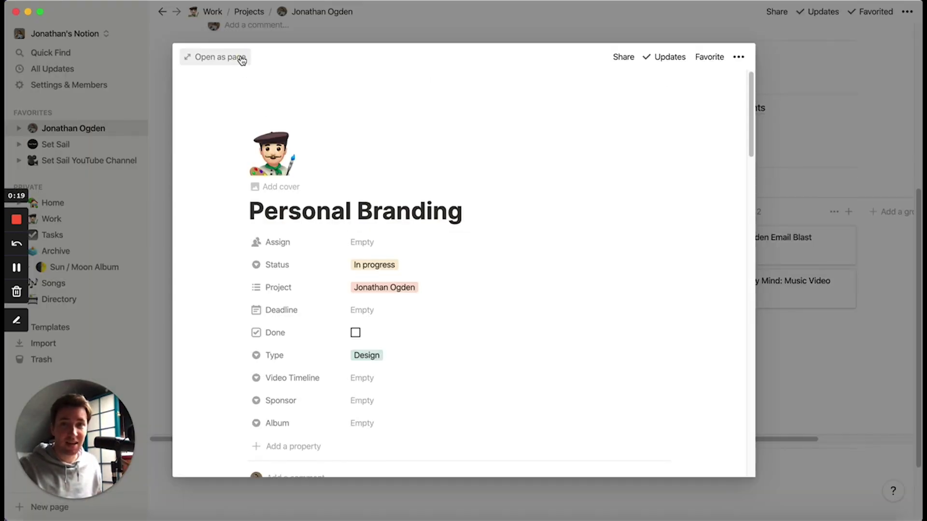
left_click(241, 58)
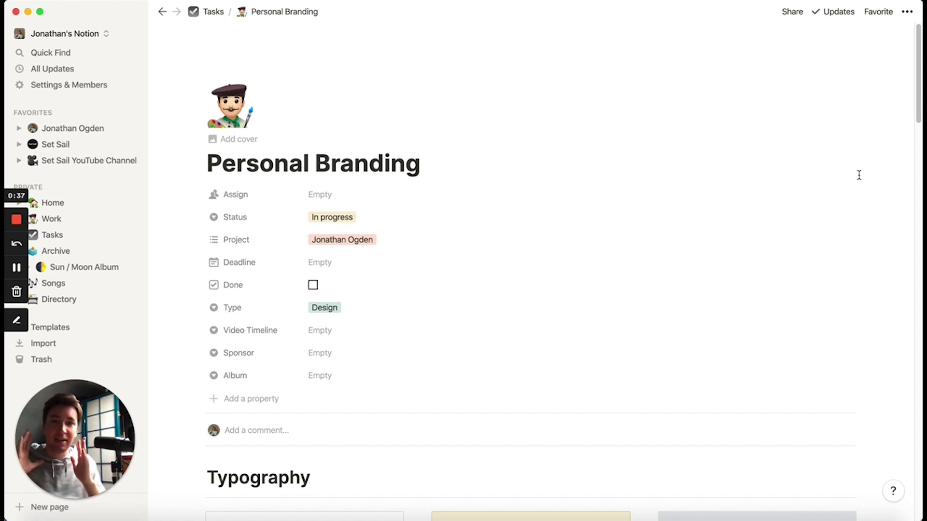
scroll(858, 175, "down", 10)
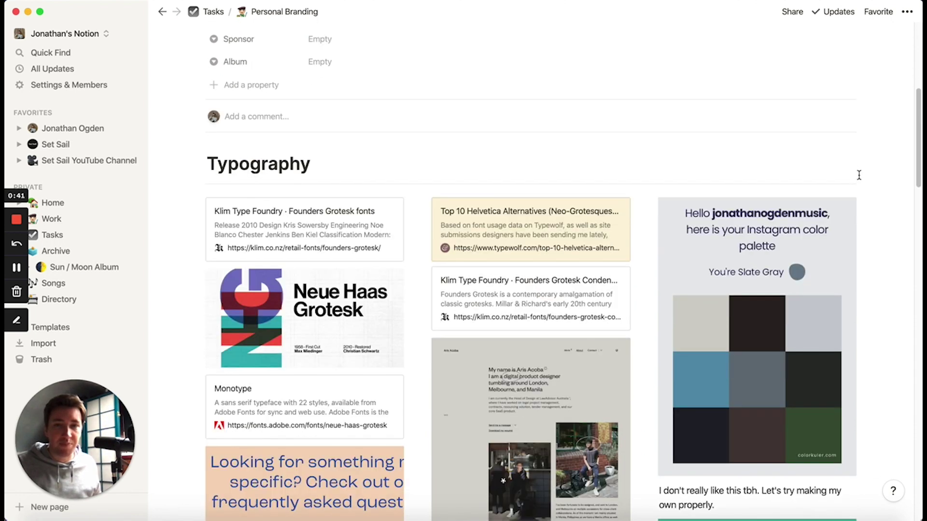
scroll(859, 175, "down", 3)
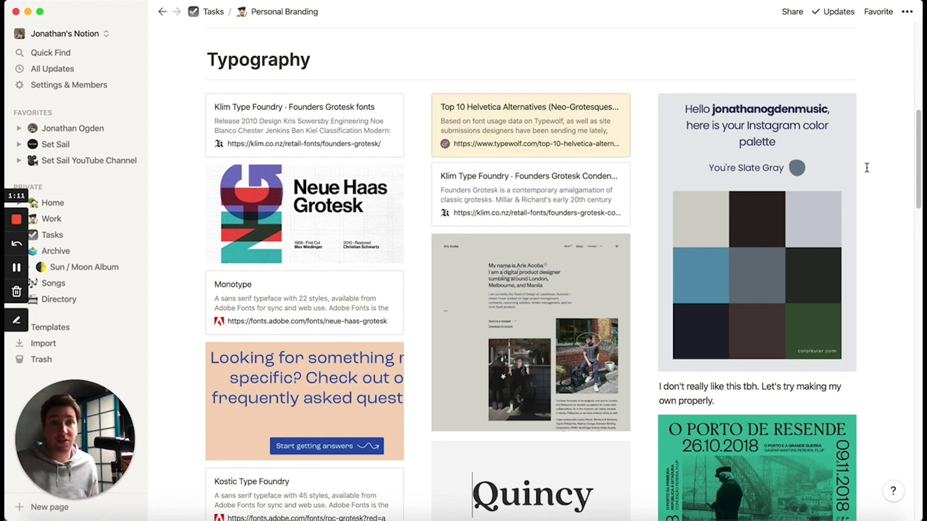
scroll(863, 175, "down", 10)
scroll(853, 173, "up", 10)
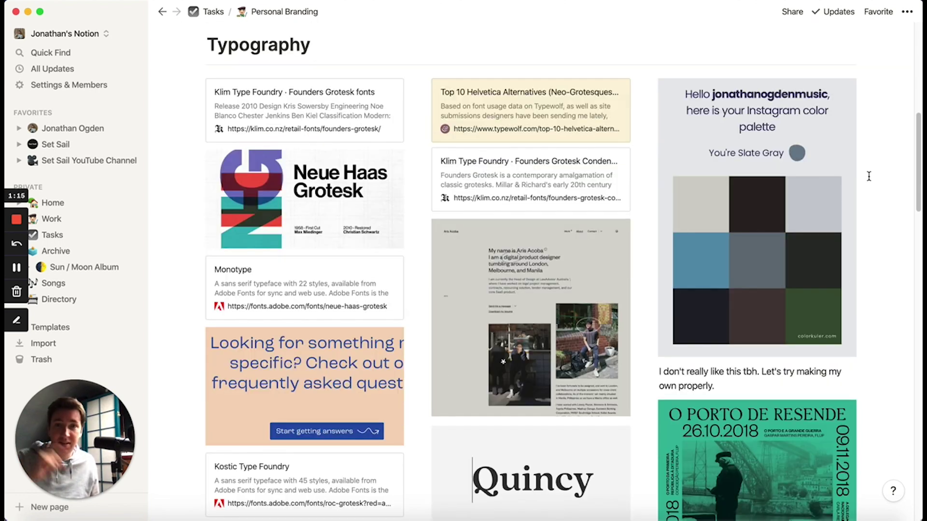
scroll(894, 148, "down", 2)
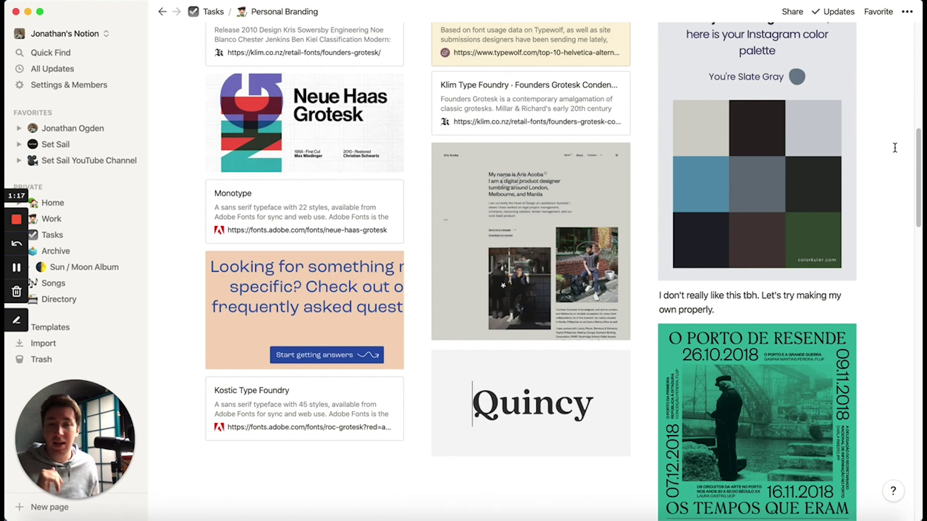
scroll(765, 283, "down", 4)
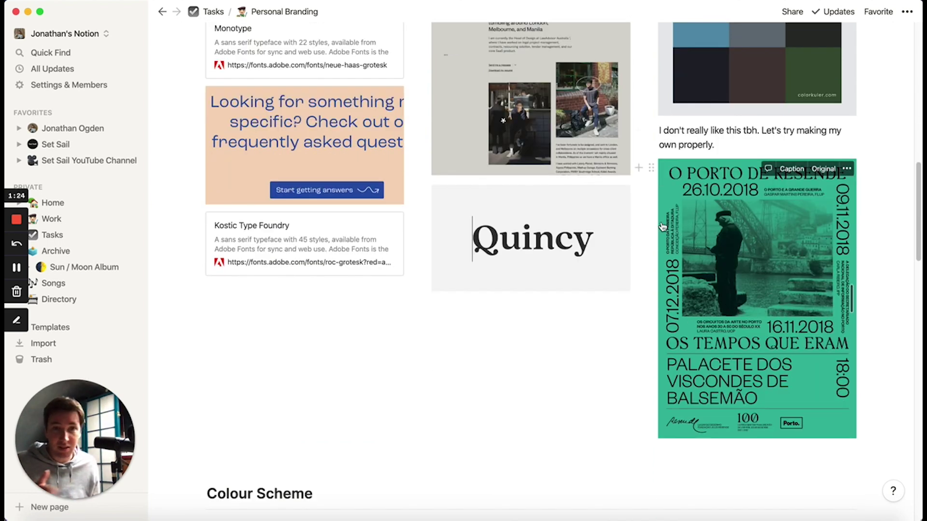
scroll(670, 235, "down", 1)
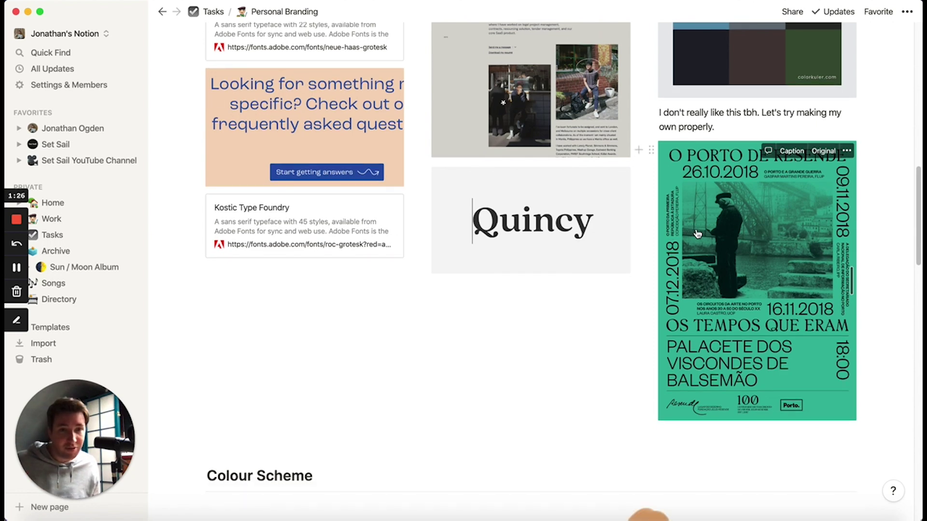
Step: Look over the Colour Scheme and YouTube Thumbnails sections of the Personal Branding page and return to its Typography section
scroll(684, 235, "down", 3)
scroll(719, 311, "down", 5)
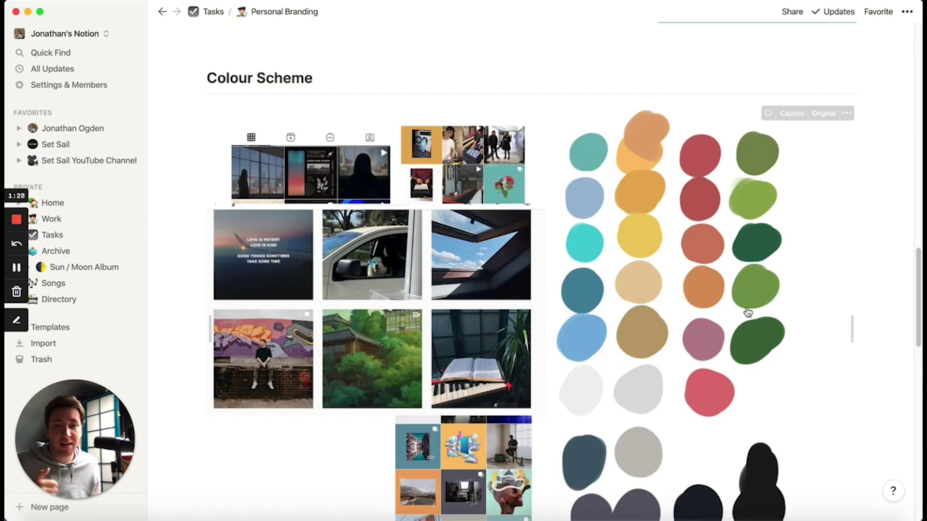
scroll(720, 312, "down", 4)
scroll(719, 311, "up", 2)
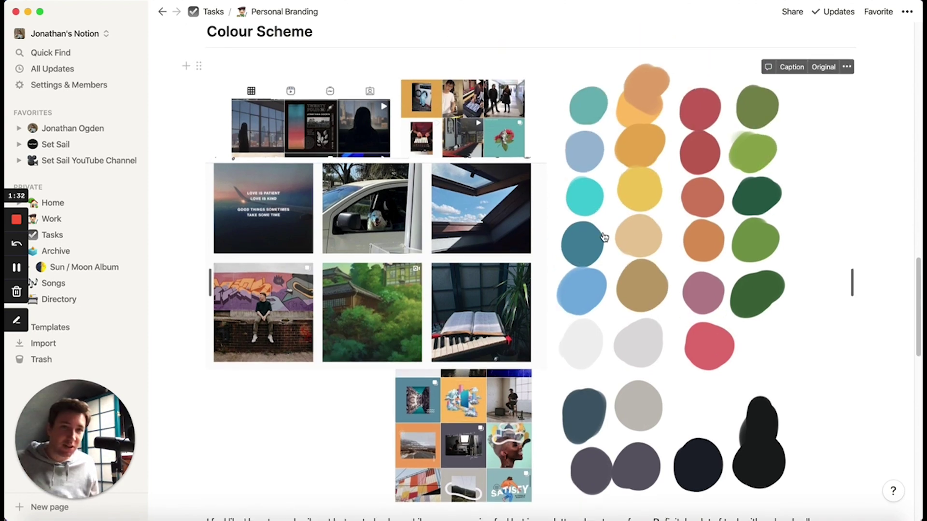
scroll(598, 270, "down", 5)
scroll(597, 295, "down", 1)
scroll(597, 294, "down", 8)
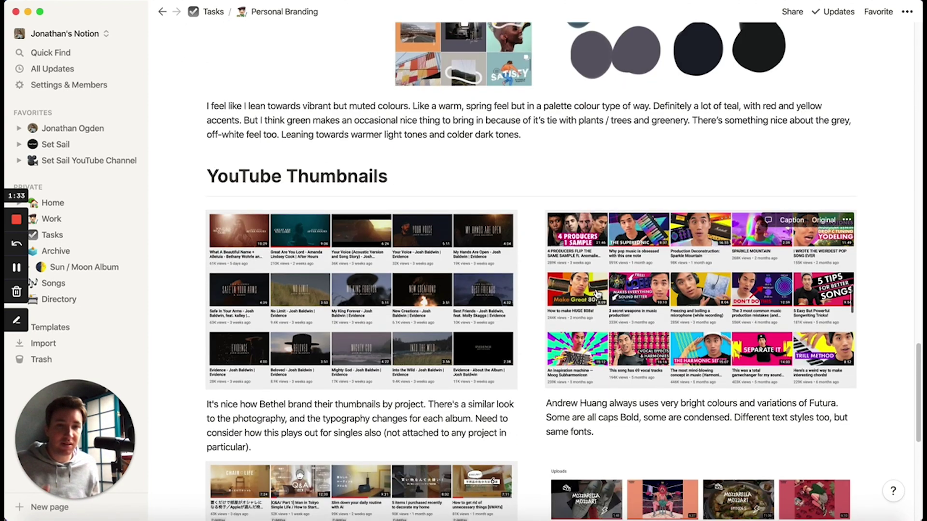
scroll(590, 240, "down", 1)
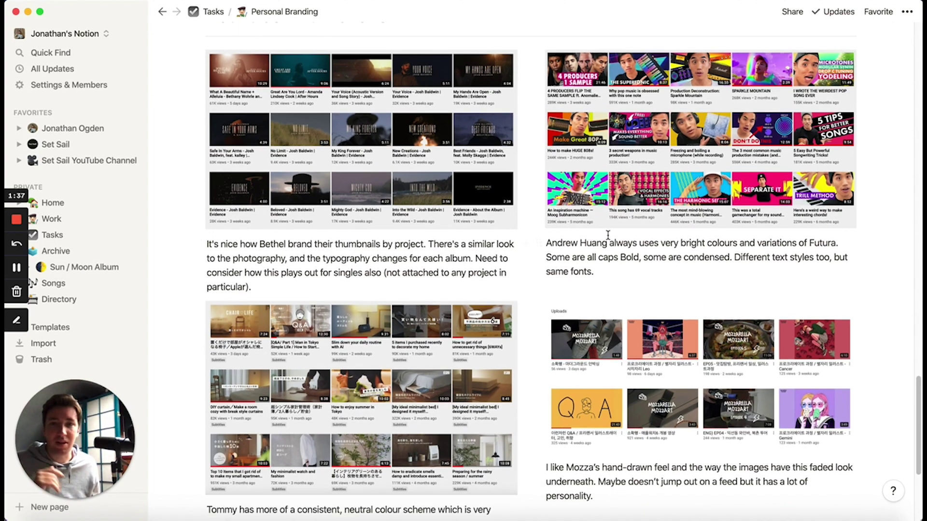
scroll(607, 234, "down", 5)
scroll(607, 234, "up", 6)
scroll(608, 235, "up", 4)
scroll(608, 235, "up", 15)
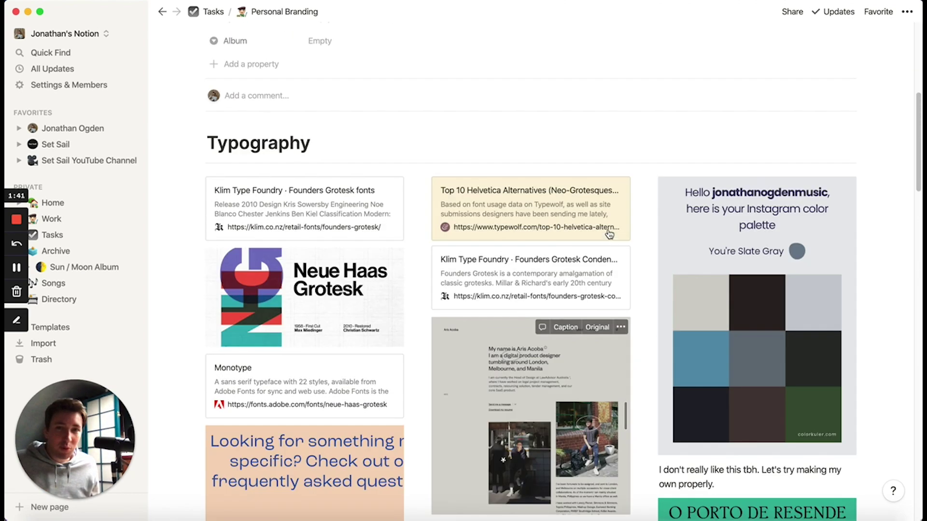
scroll(609, 237, "up", 1)
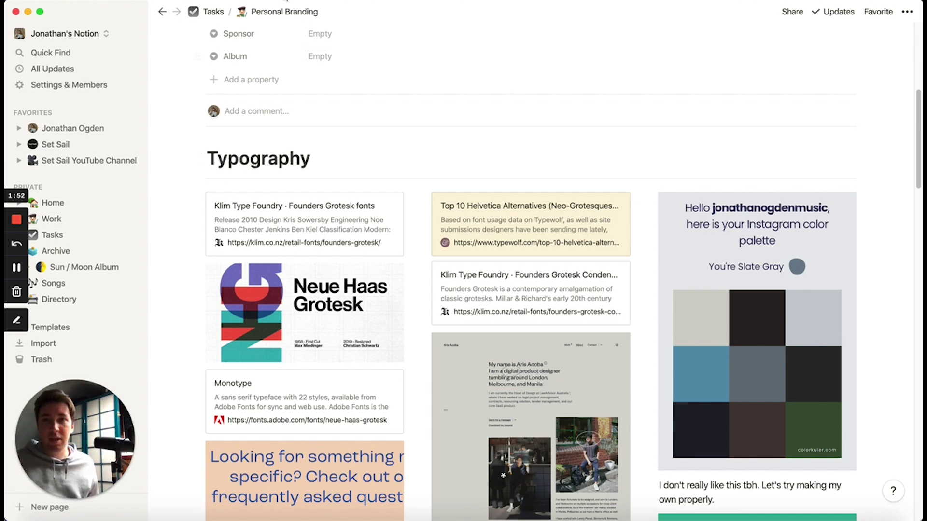
Step: Go up to the parent Tasks database and return to the artist's personal project page
left_click(213, 16)
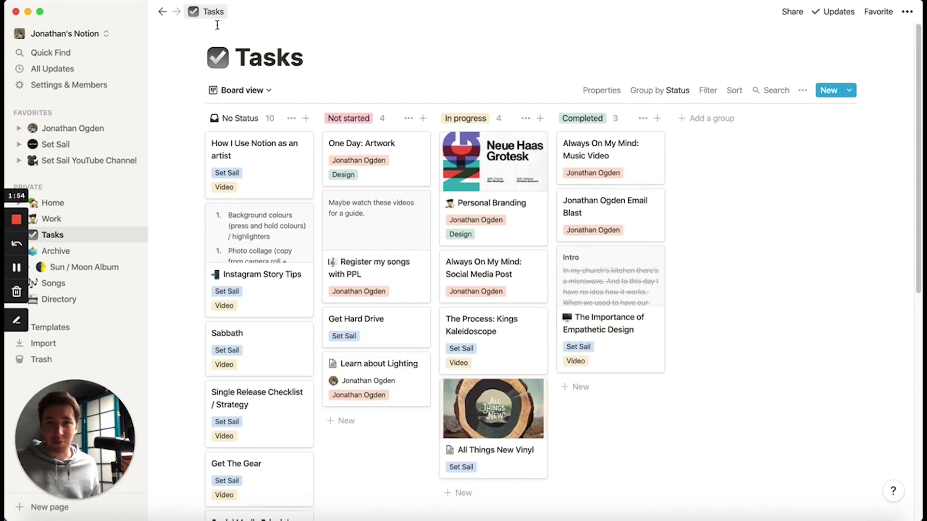
left_click(73, 130)
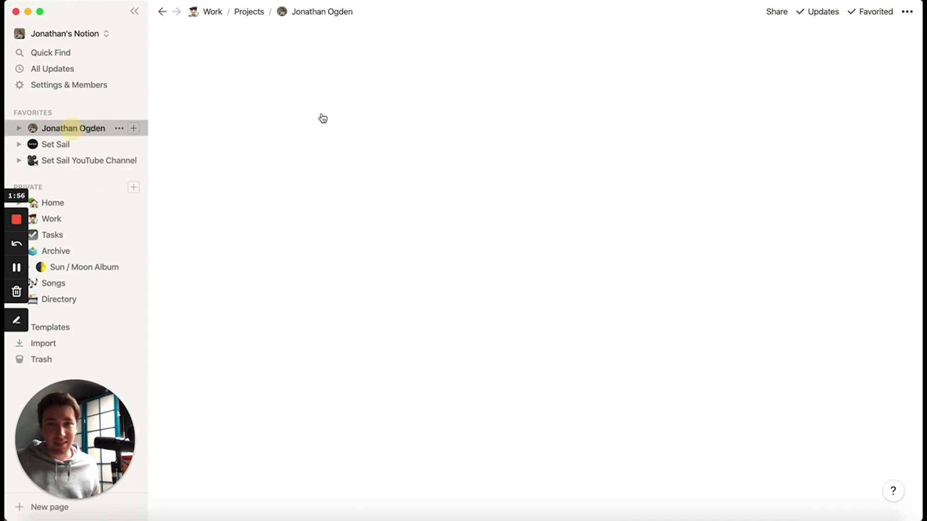
scroll(504, 187, "down", 8)
scroll(505, 191, "up", 6)
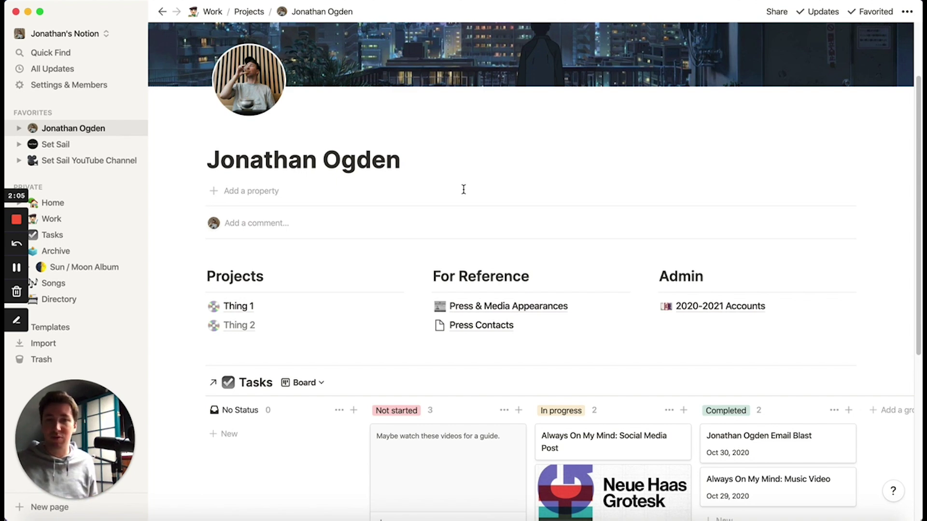
Step: Preview the Personal Branding task from the project's board, look through its sections and close the preview
scroll(464, 189, "down", 2)
scroll(465, 80, "down", 2)
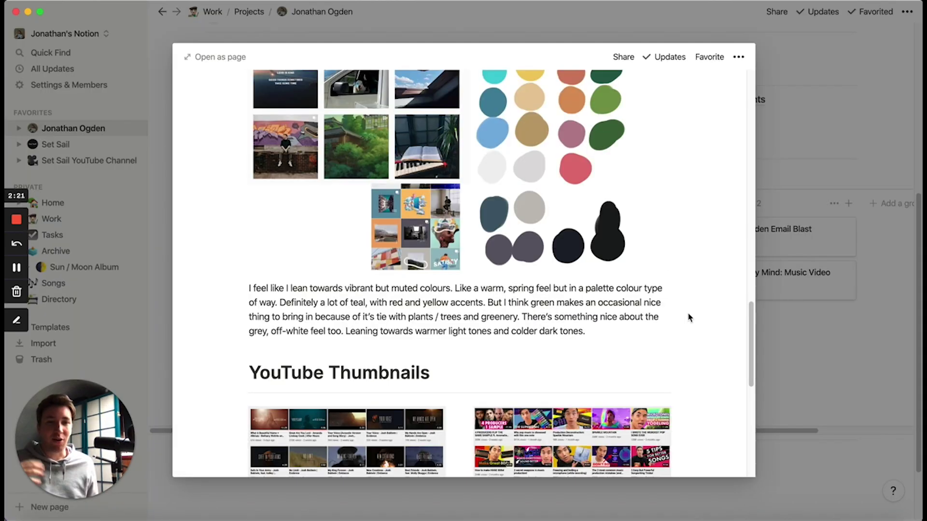
scroll(689, 316, "up", 2)
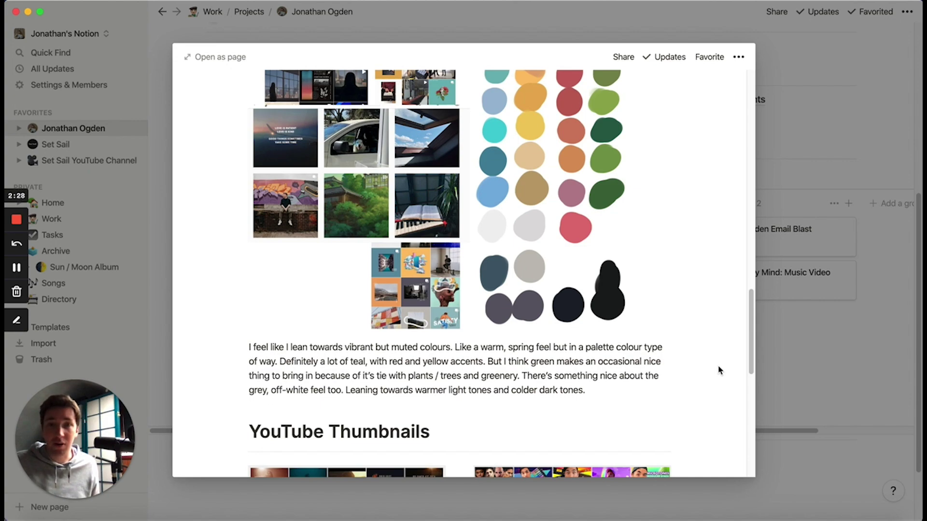
scroll(719, 371, "down", 10)
scroll(719, 371, "up", 15)
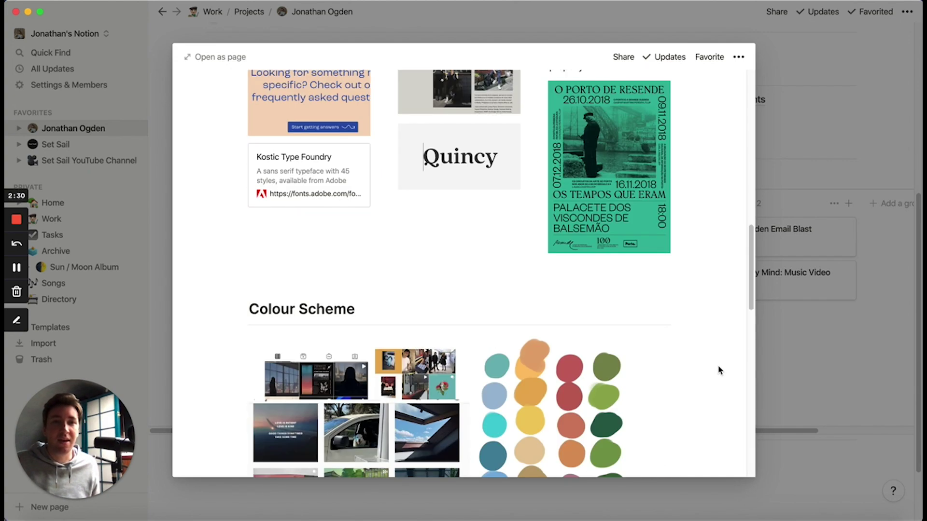
scroll(718, 371, "up", 10)
key("Escape")
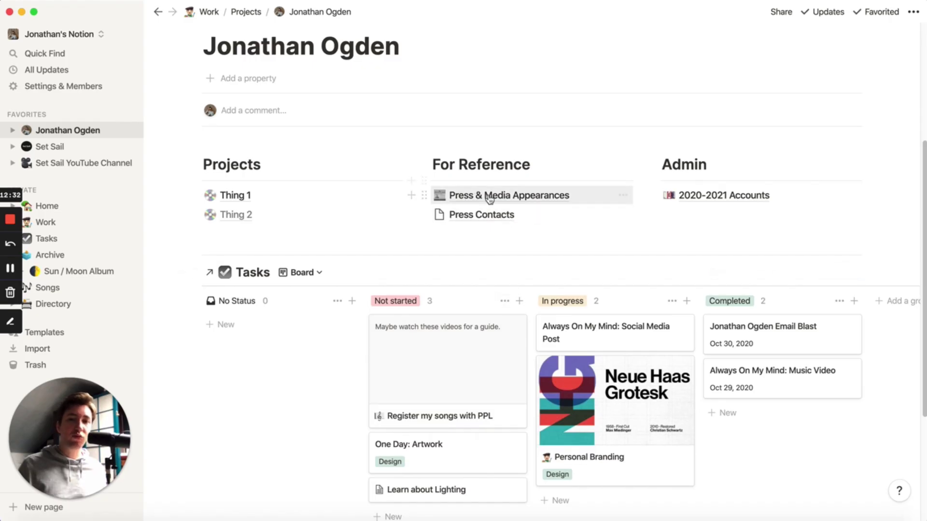
Step: Open the Press & Media Appearances reference page and look through its lists of podcasts, awards, reviews and radio features
left_click(490, 193)
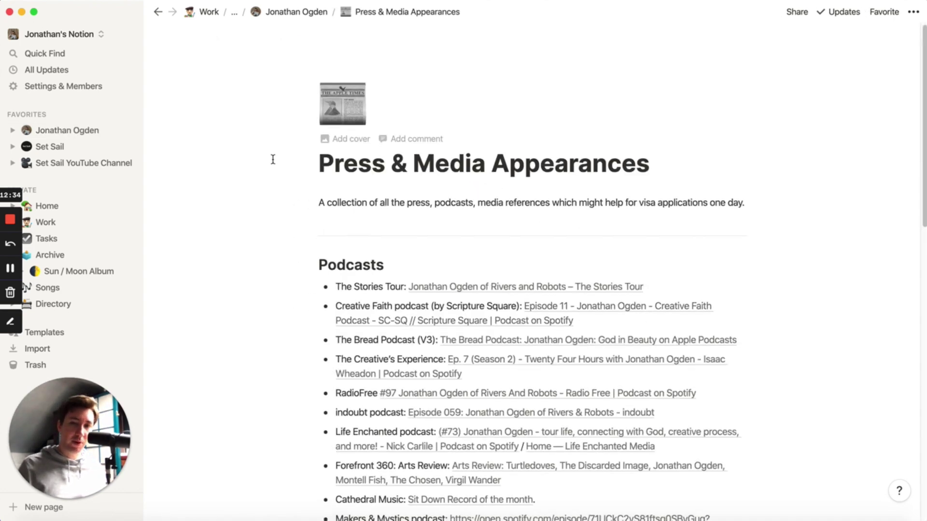
scroll(271, 158, "down", 9)
scroll(289, 118, "down", 5)
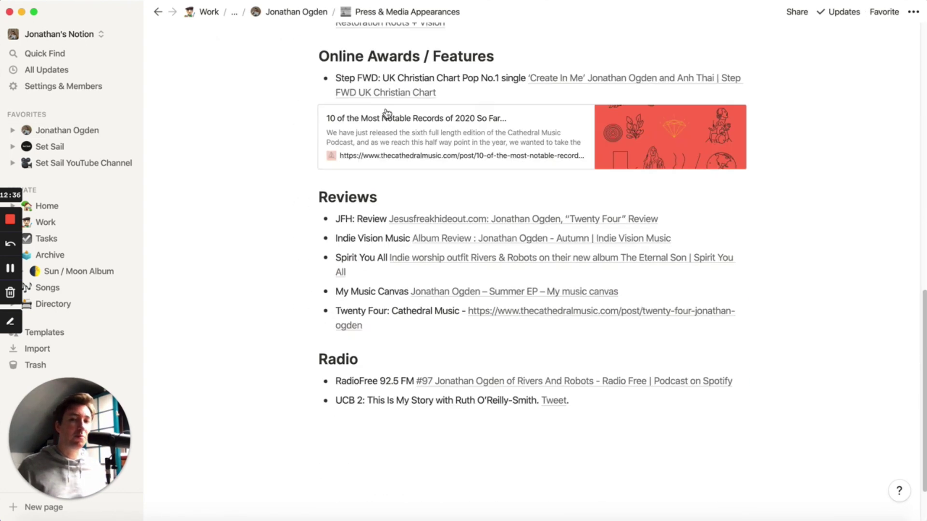
scroll(271, 186, "up", 15)
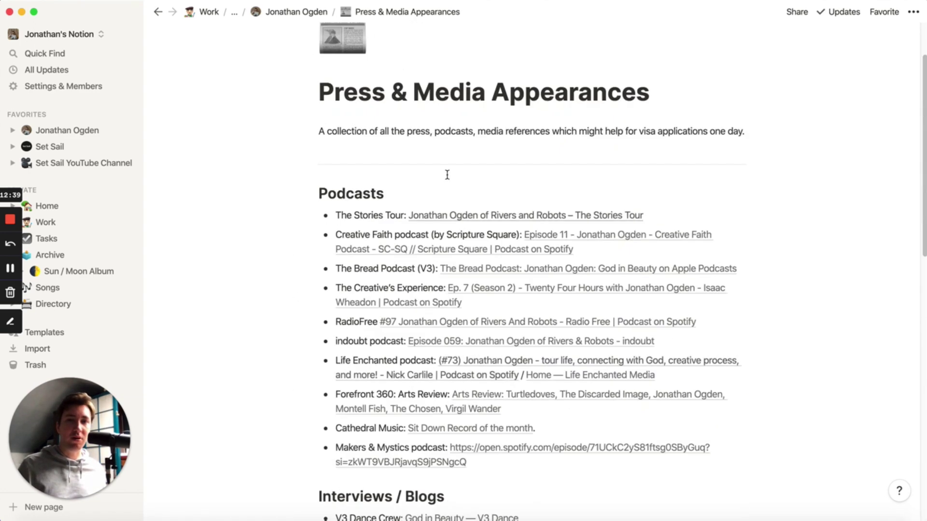
Step: Return to the artist's personal project page and look over its reference links and Tasks board
left_click(309, 11)
scroll(505, 349, "down", 3)
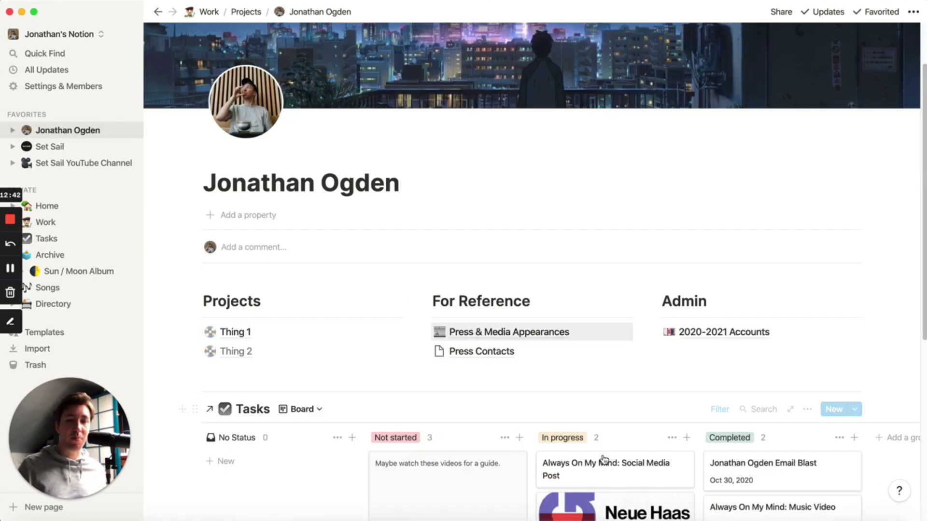
scroll(509, 343, "down", 6)
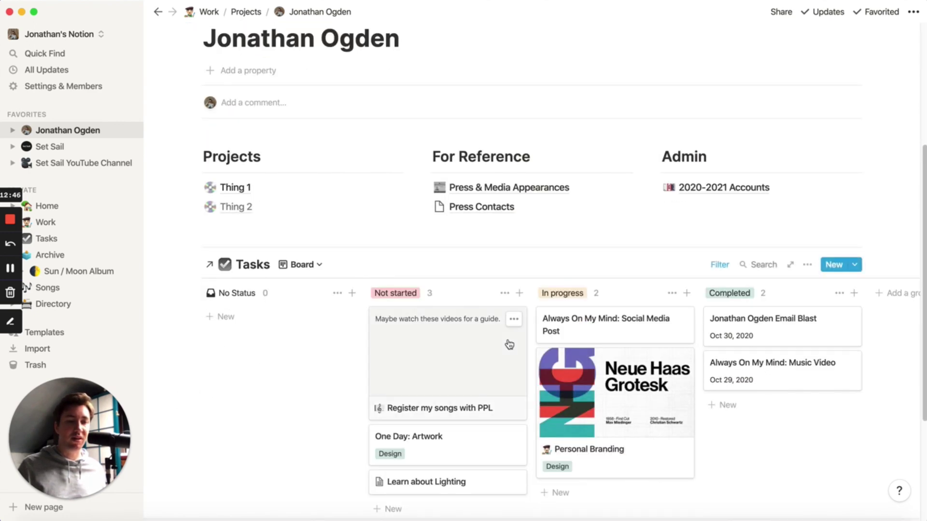
Step: Look over the artist's project page, including its Projects, For Reference and Admin links and the Tasks board
scroll(509, 345, "down", 4)
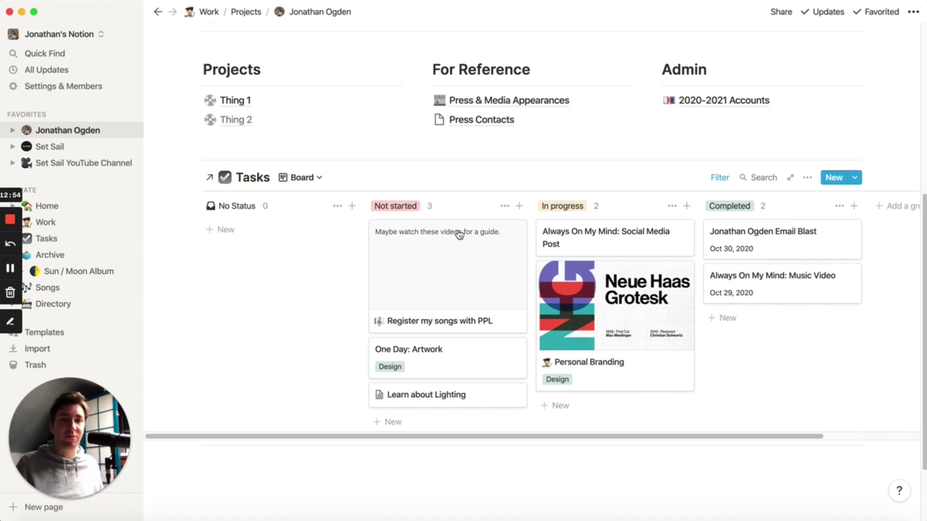
scroll(526, 203, "up", 1)
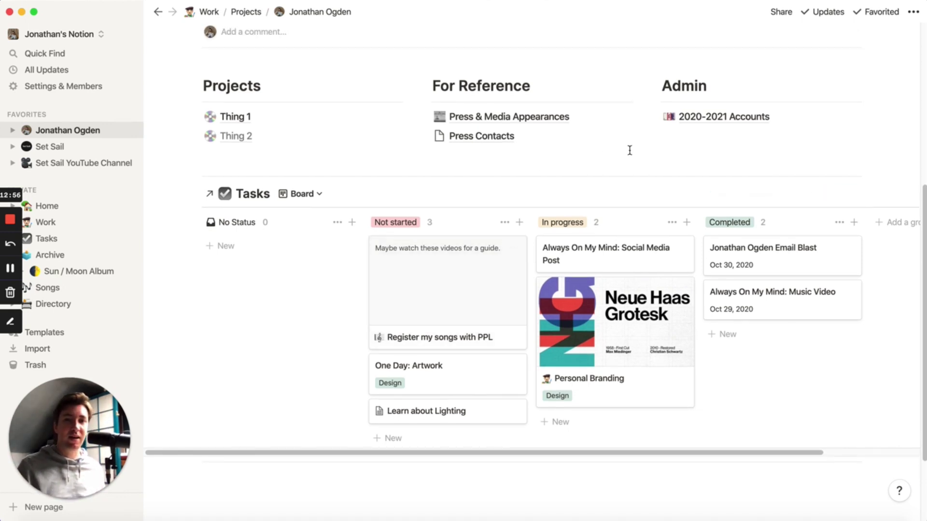
scroll(596, 182, "up", 1)
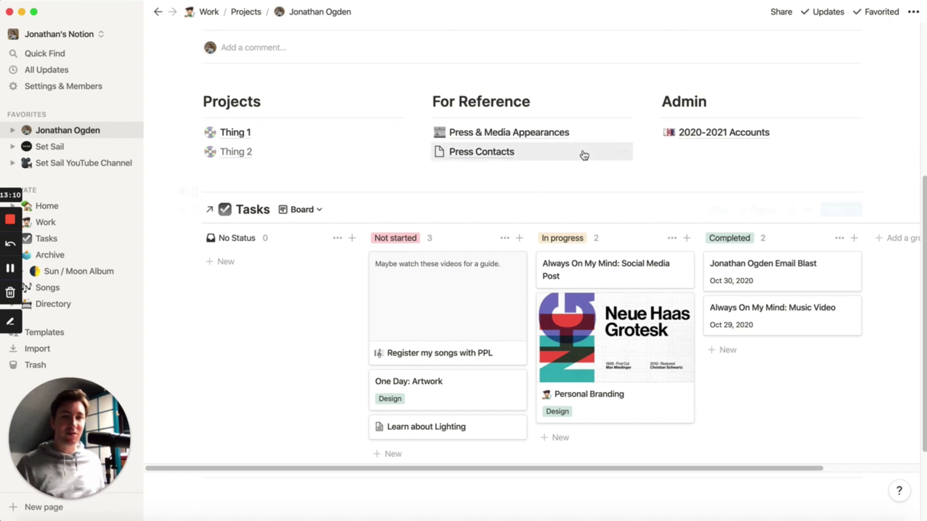
scroll(512, 183, "up", 1)
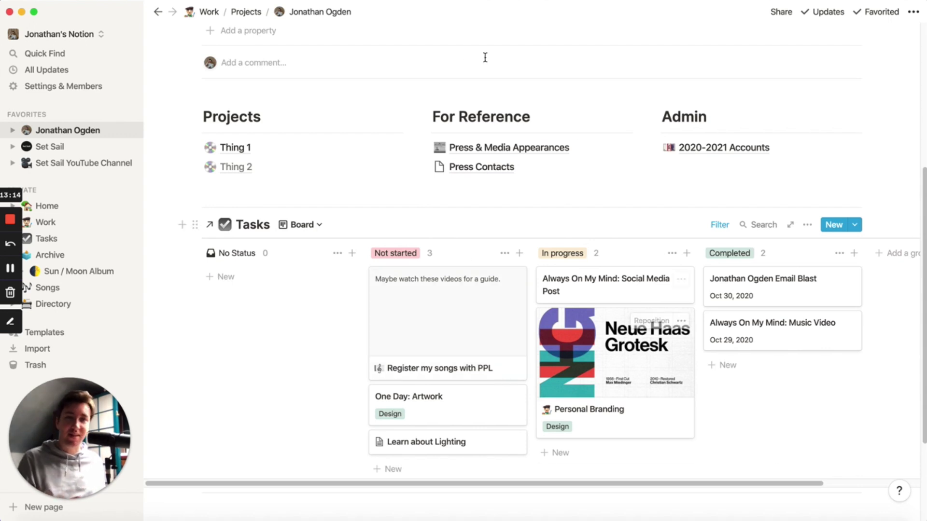
scroll(285, 116, "up", 3)
scroll(463, 200, "down", 3)
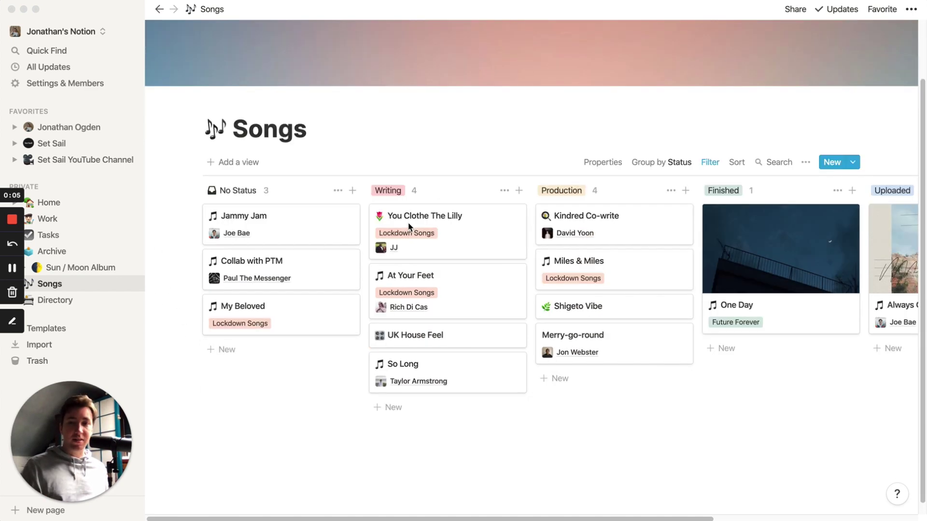
Step: Look through the Songs board across its No Status, Writing, Production, Finished and Uploaded columns
scroll(435, 226, "down", 1)
scroll(531, 332, "right", 5)
scroll(531, 332, "left", 5)
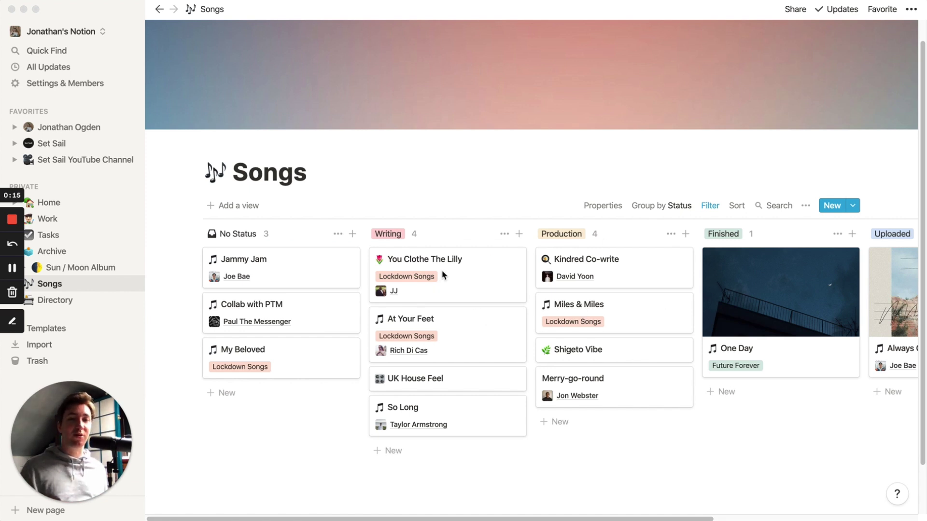
scroll(287, 283, "right", 5)
scroll(319, 296, "left", 5)
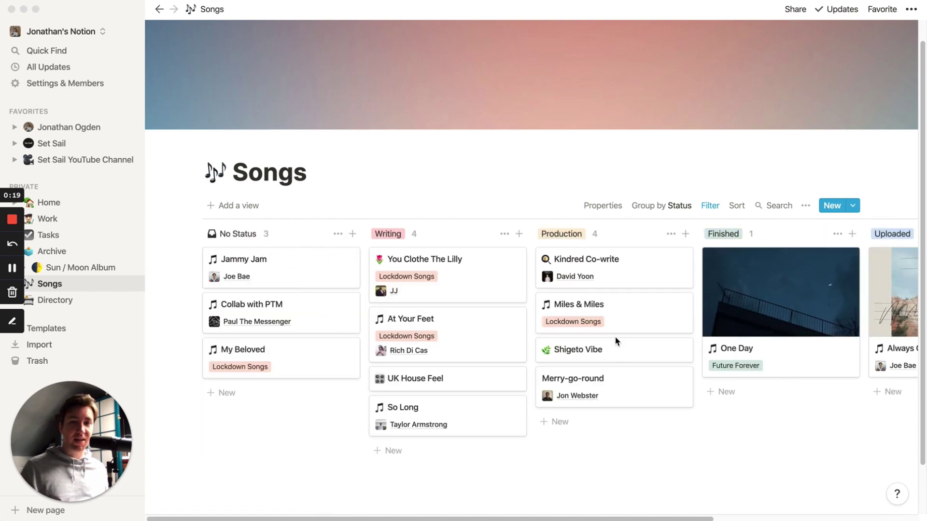
scroll(558, 309, "right", 5)
scroll(616, 353, "left", 5)
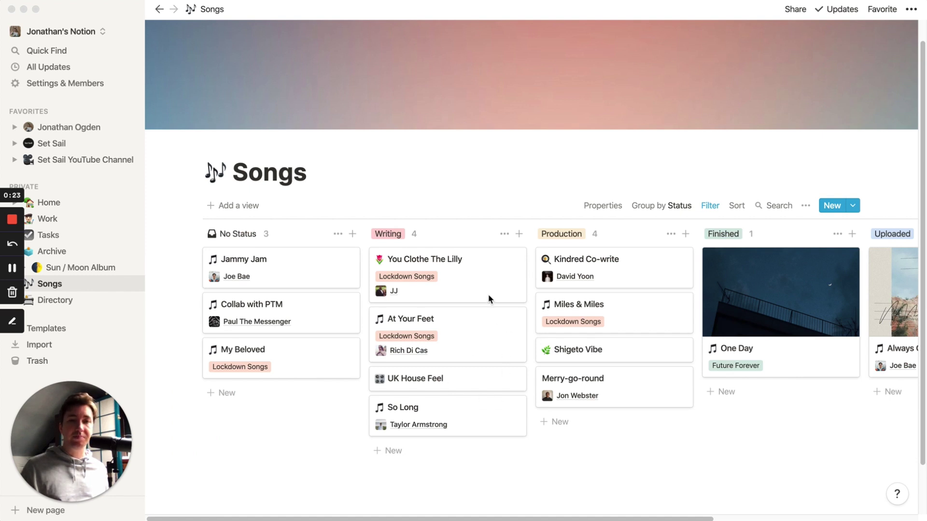
scroll(488, 296, "right", 5)
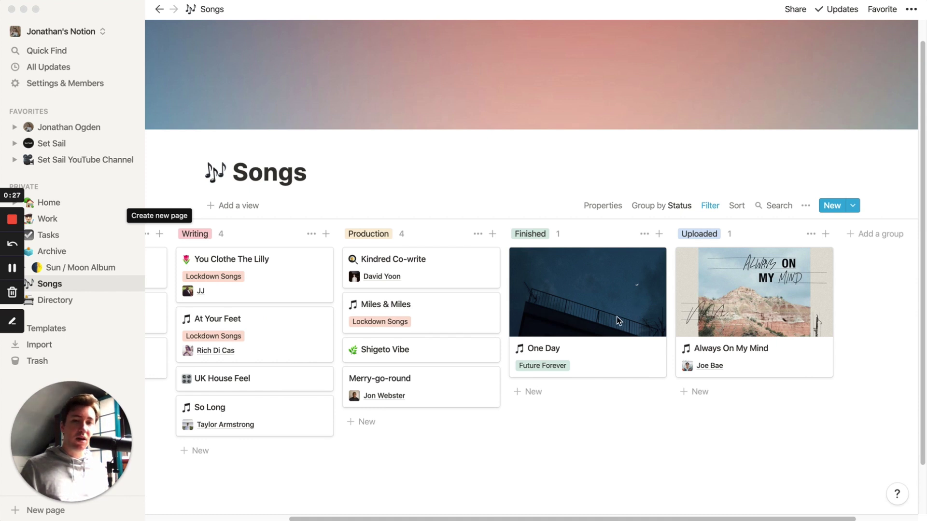
Step: Preview the Always On My Mind song from the Uploaded column and close the preview
left_click(766, 346)
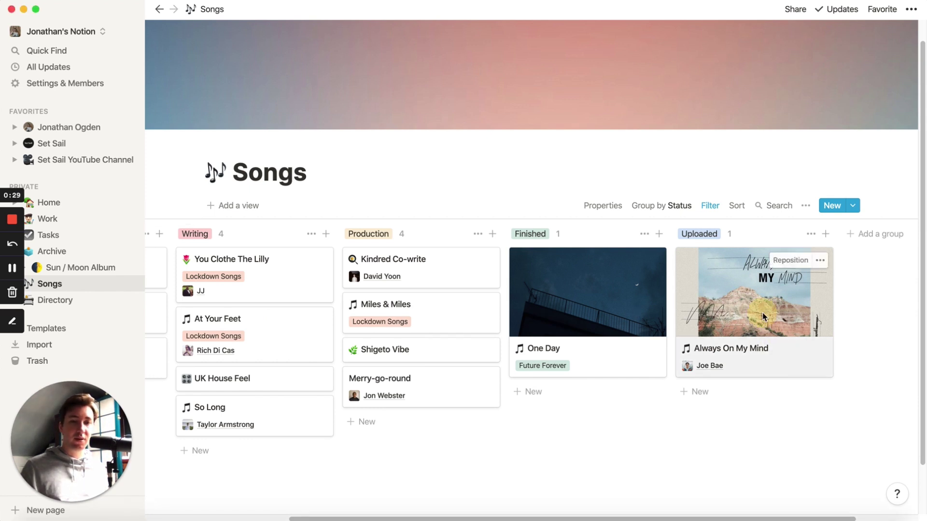
left_click(765, 338)
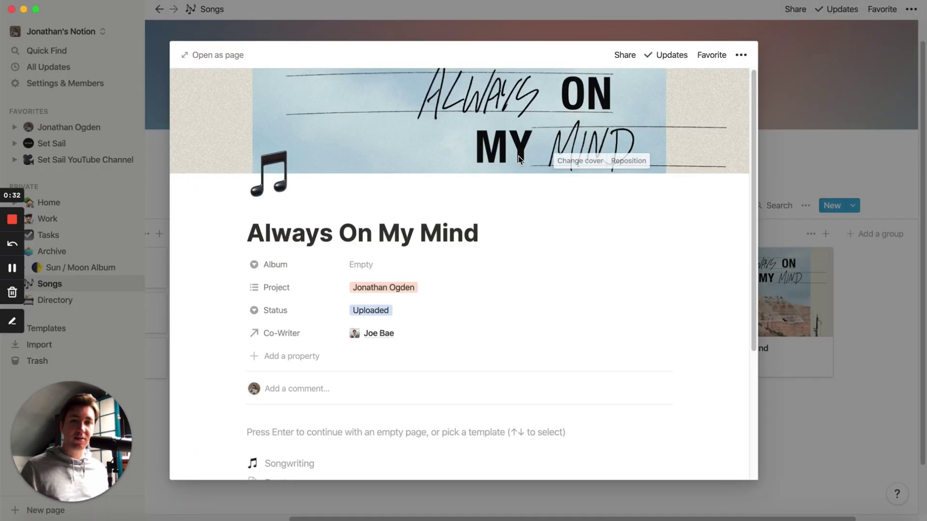
left_click(878, 274)
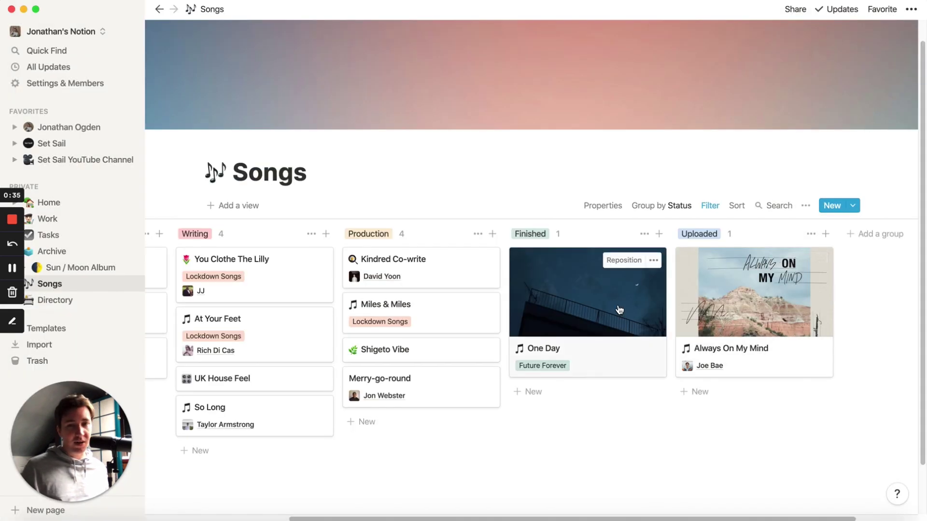
Step: Check the co-writer of Always On My Mind, view the related songs in the Directory page and return to Songs
scroll(623, 337, "right", 2)
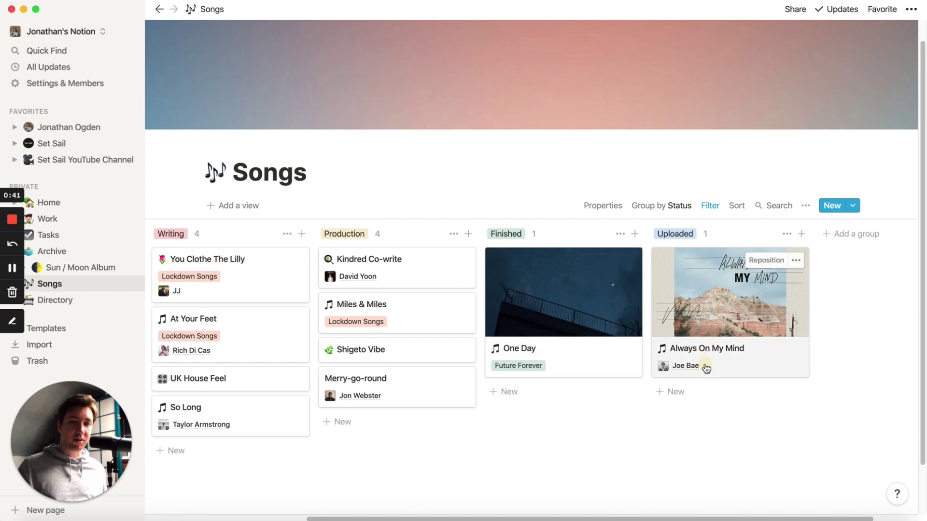
left_click(706, 370)
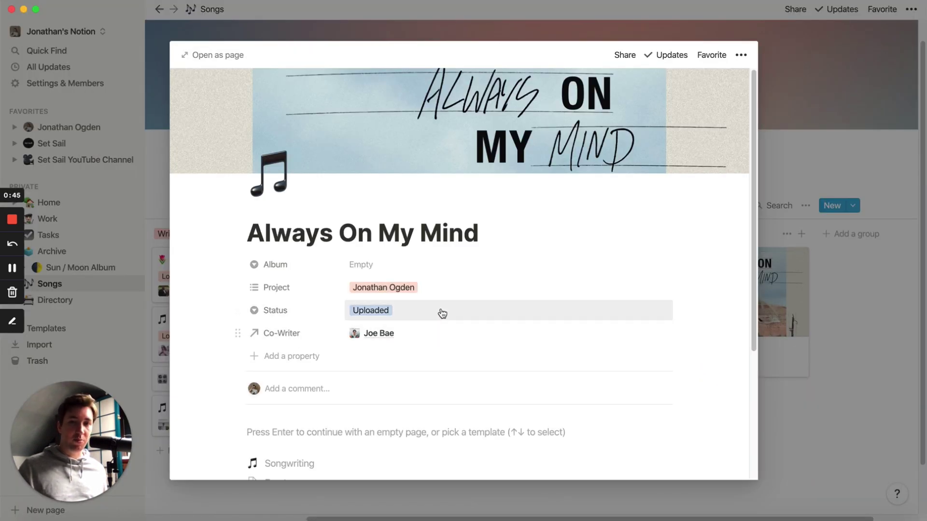
left_click(70, 309)
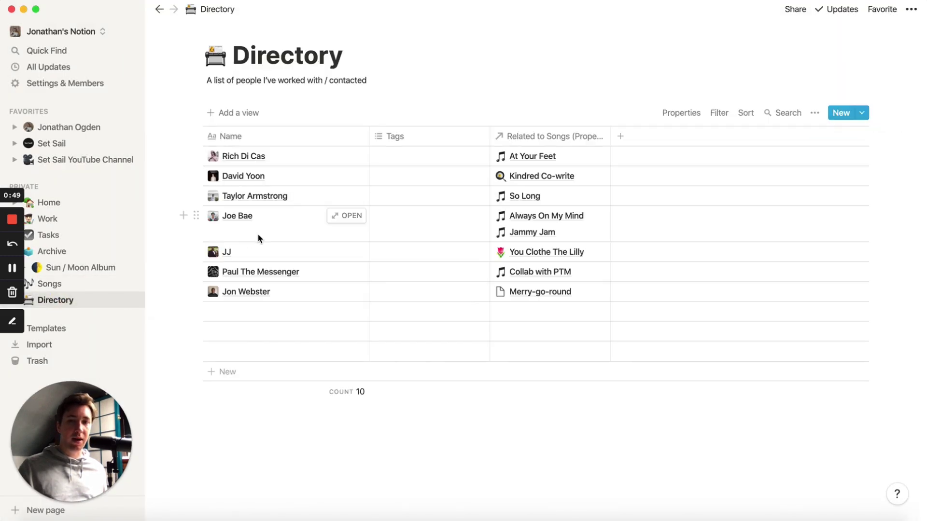
left_click(89, 286)
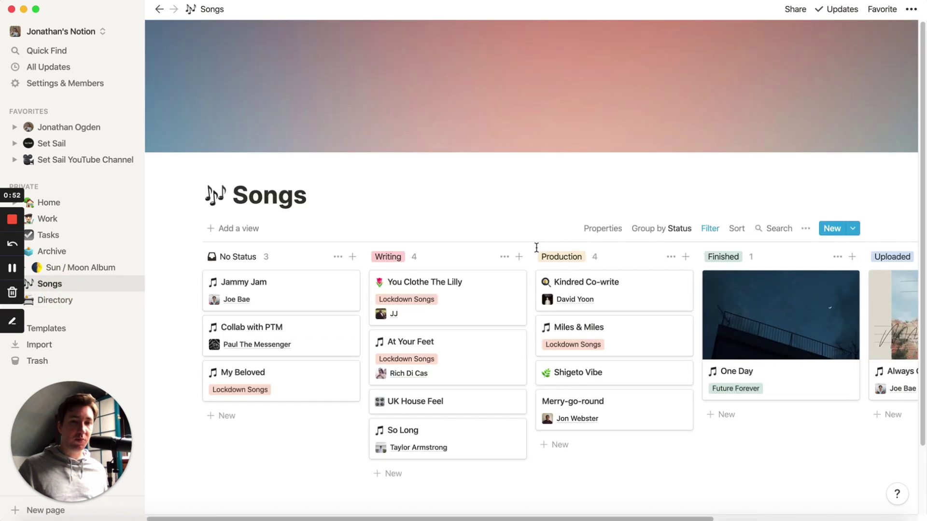
Step: Open the Always On My Mind song again to examine its properties and template choices, and return to the Songs board
left_click(893, 374)
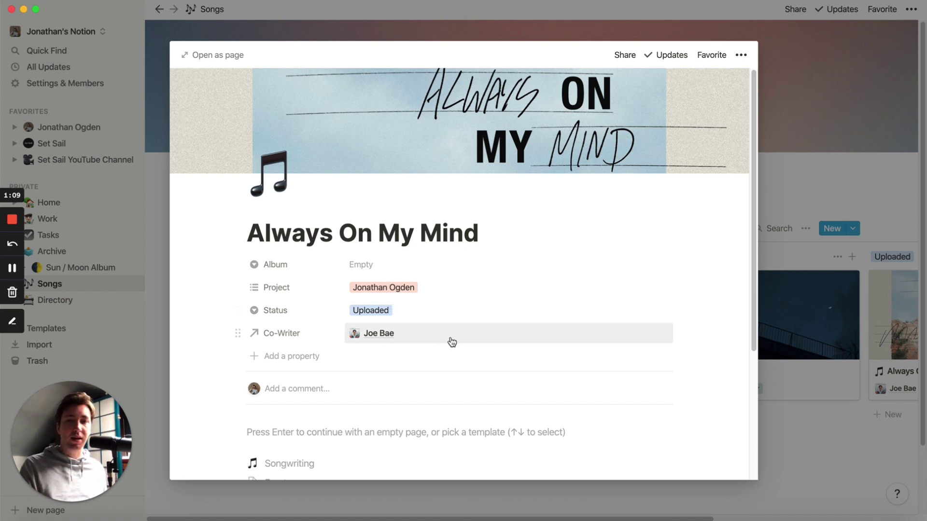
scroll(451, 341, "down", 1)
scroll(451, 338, "down", 5)
scroll(451, 341, "up", 5)
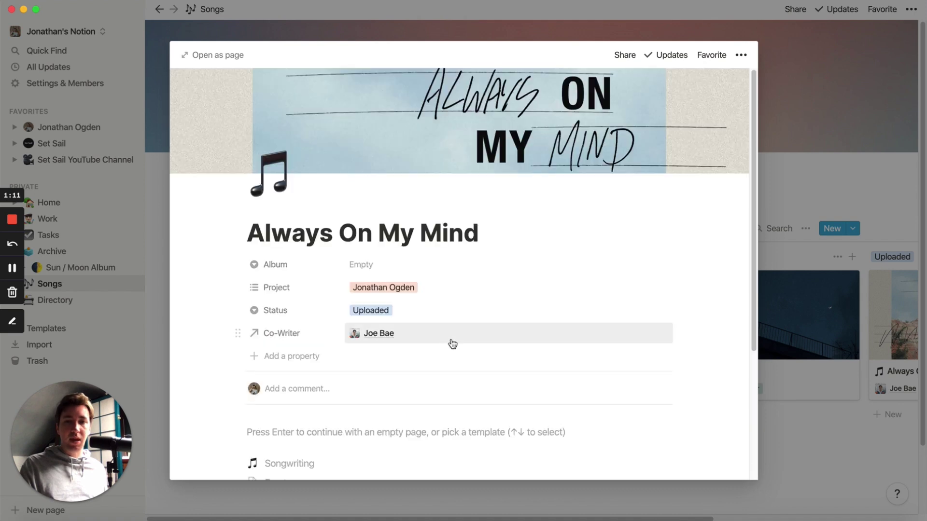
left_click(775, 423)
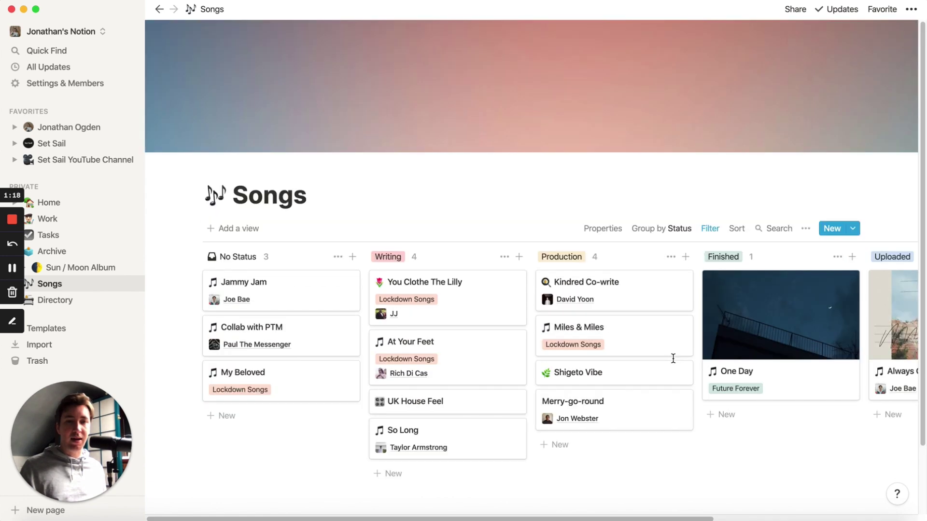
scroll(673, 358, "right", 5)
scroll(673, 358, "left", 5)
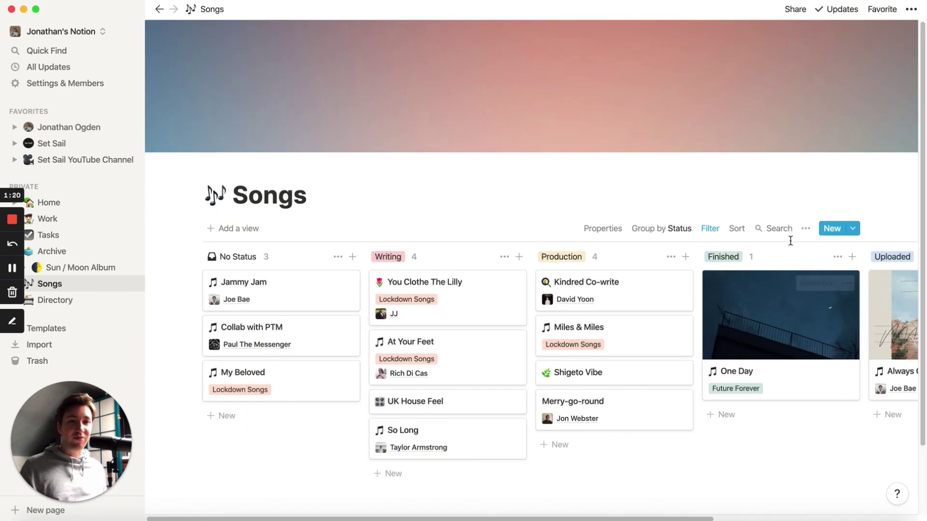
Step: Filter the Songs board where Co-Writer contains the co-writer of Always On My Mind, and look across the columns
left_click(803, 232)
left_click(711, 231)
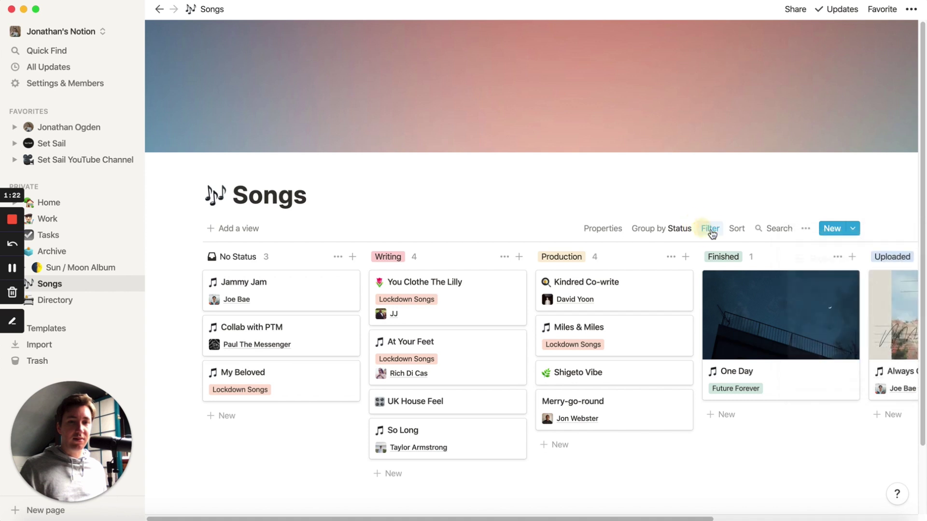
left_click(710, 230)
left_click(657, 274)
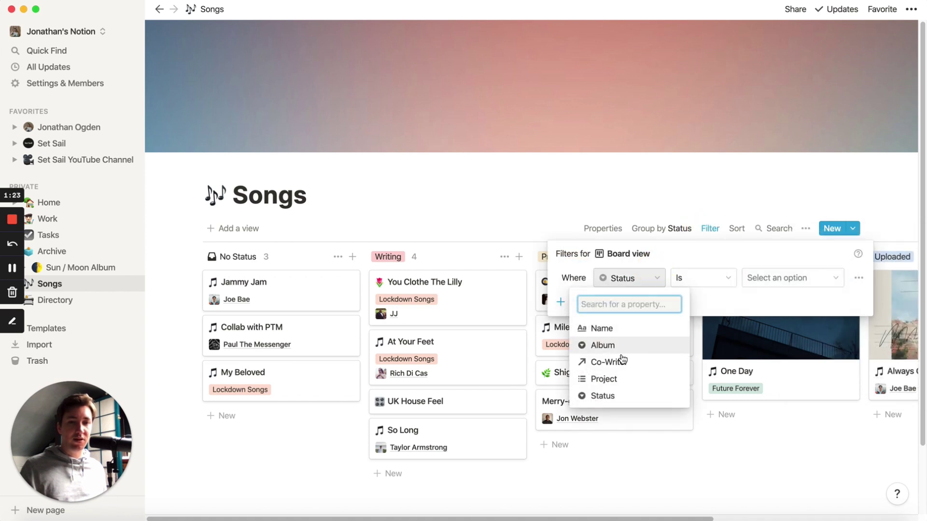
left_click(624, 362)
left_click(761, 275)
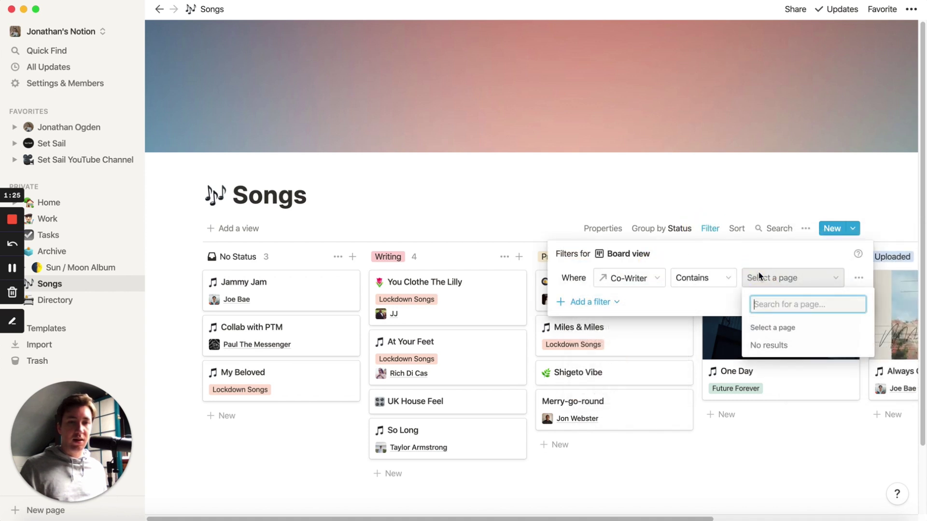
left_click(787, 168)
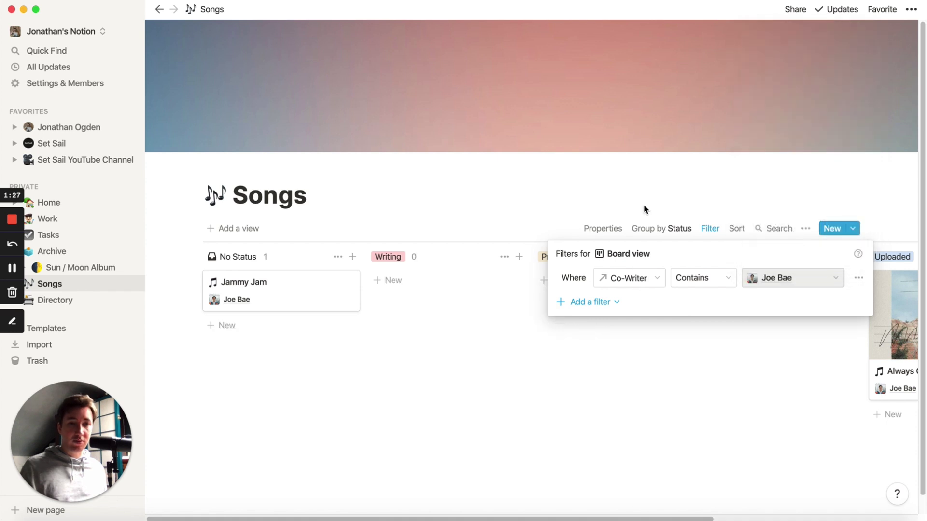
left_click(638, 196)
scroll(338, 318, "right", 2)
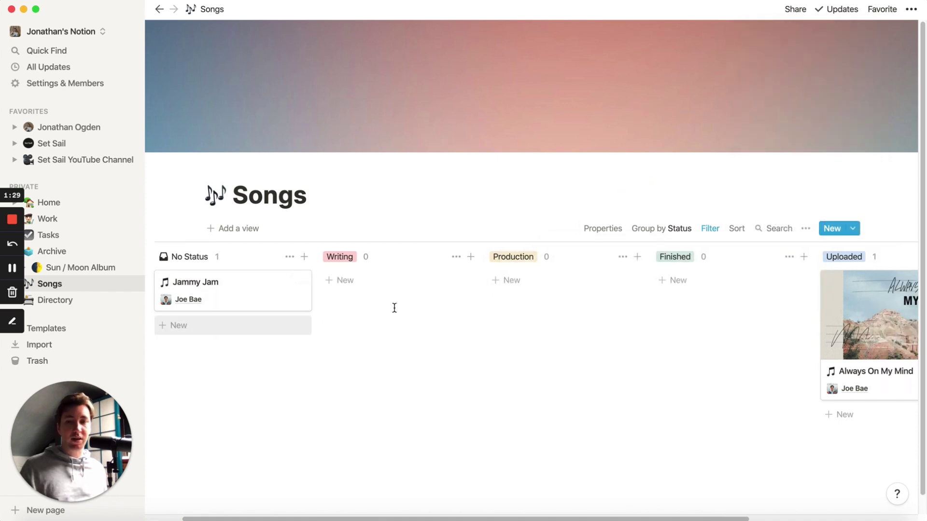
scroll(537, 394, "right", 3)
Step: Remove the Co-Writer filter from the Songs board
left_click(710, 227)
left_click(856, 275)
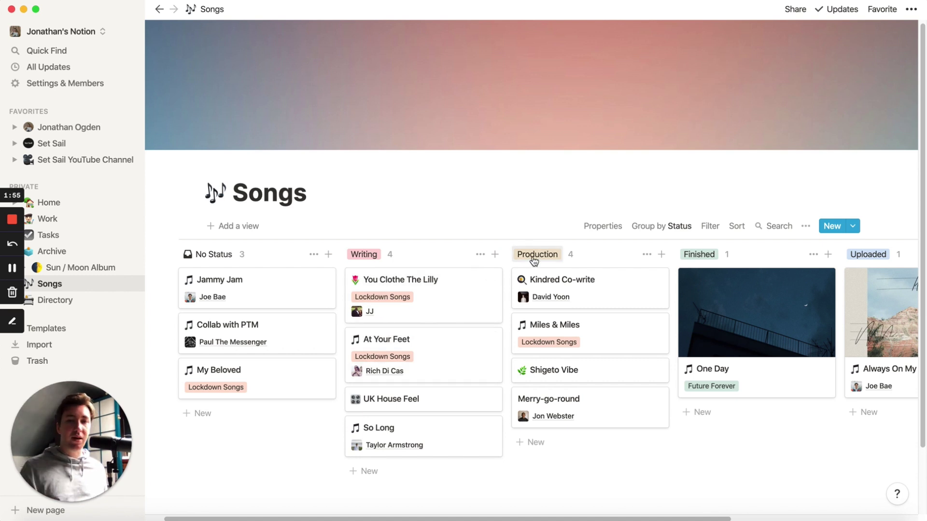
scroll(536, 259, "up", 1)
scroll(542, 260, "left", 1)
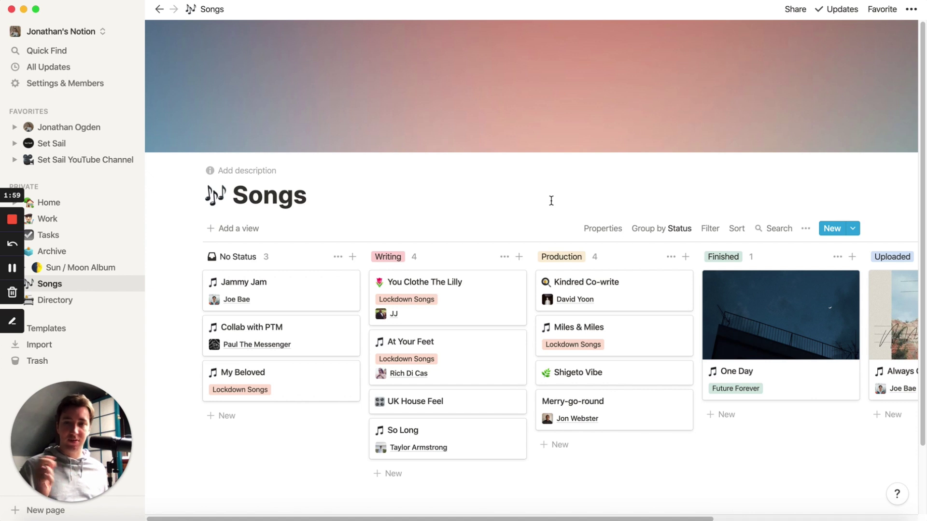
Step: Create a new song from the Songwriting template and look through its Lyrics, Ideas, Song Inspo / References and Other sections
left_click(853, 228)
left_click(748, 275)
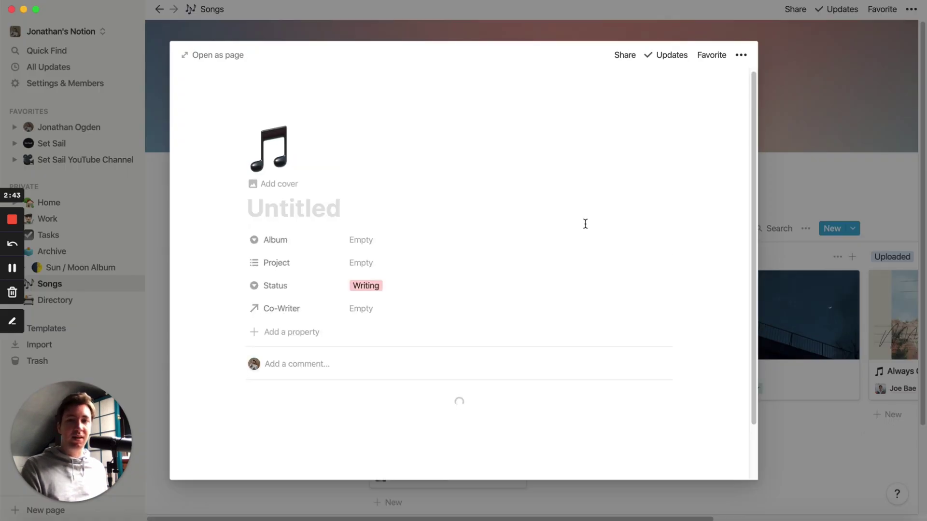
scroll(584, 221, "down", 2)
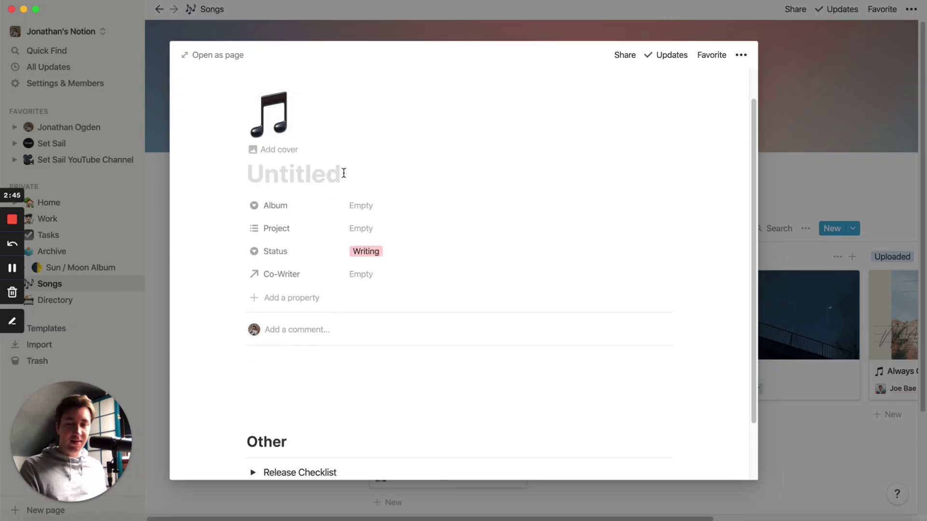
scroll(344, 175, "down", 3)
scroll(344, 176, "down", 5)
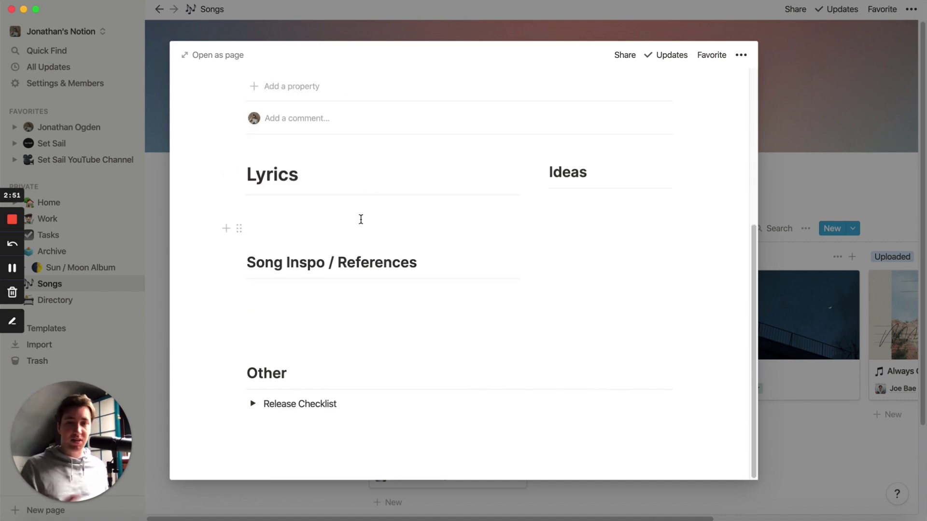
left_click(339, 205)
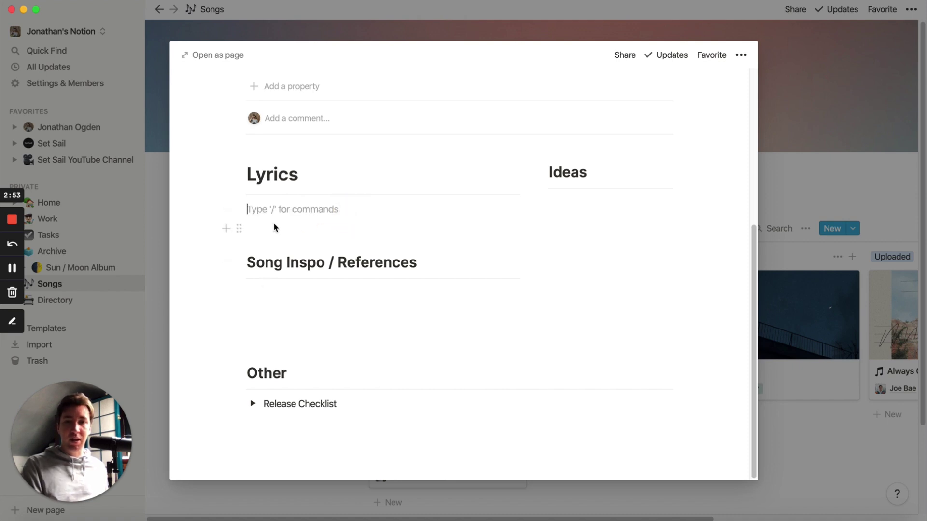
Step: Enter "Journey", "Going through difficult time in life" and "Psalm 82" as separate lines under the new song's Ideas heading
left_click(566, 210)
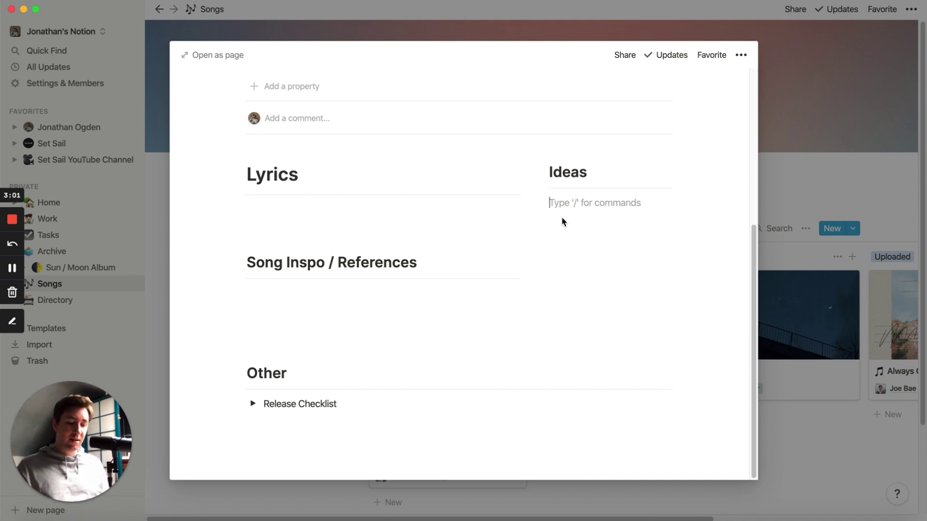
type("Journey")
key("Return")
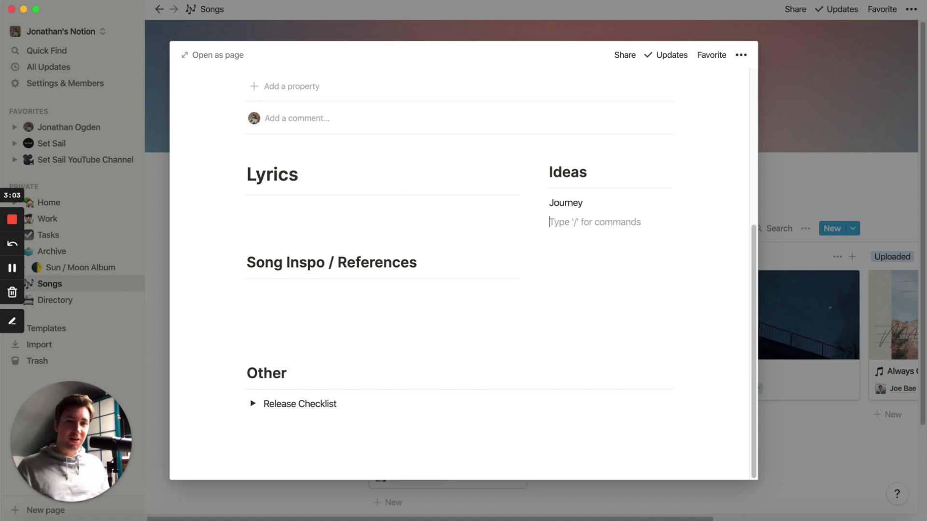
type("Psalm ")
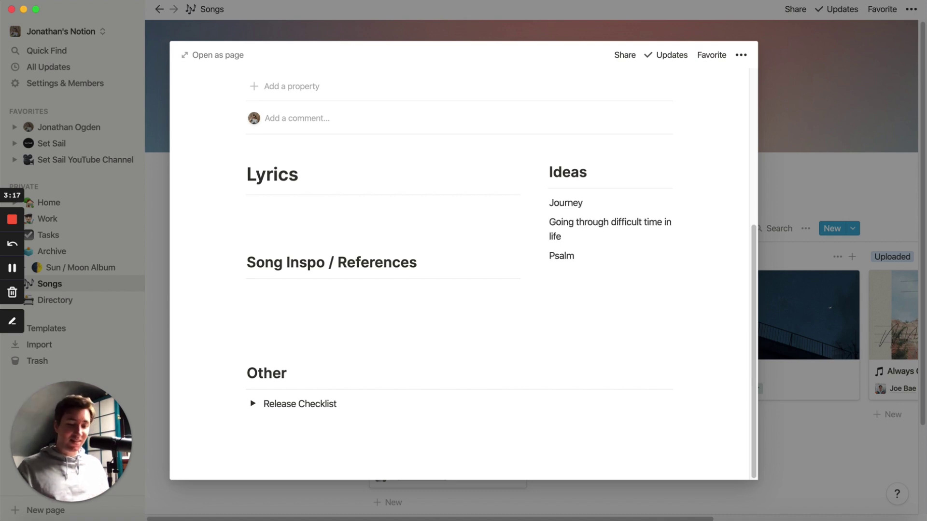
type("82")
Step: Delete all the sample lines under the new song's Ideas heading
key("shift+Up")
key("shift+Up")
key("shift+Up")
key("shift+Up")
key("BackSpace")
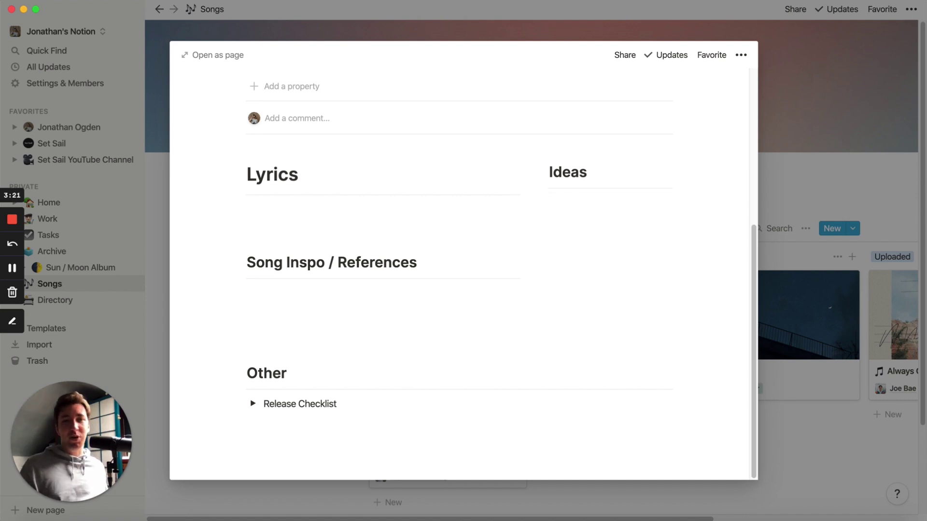
Step: Expand the Release Checklist in the new song's Other section, review its to-do items, and collapse it again
left_click(309, 214)
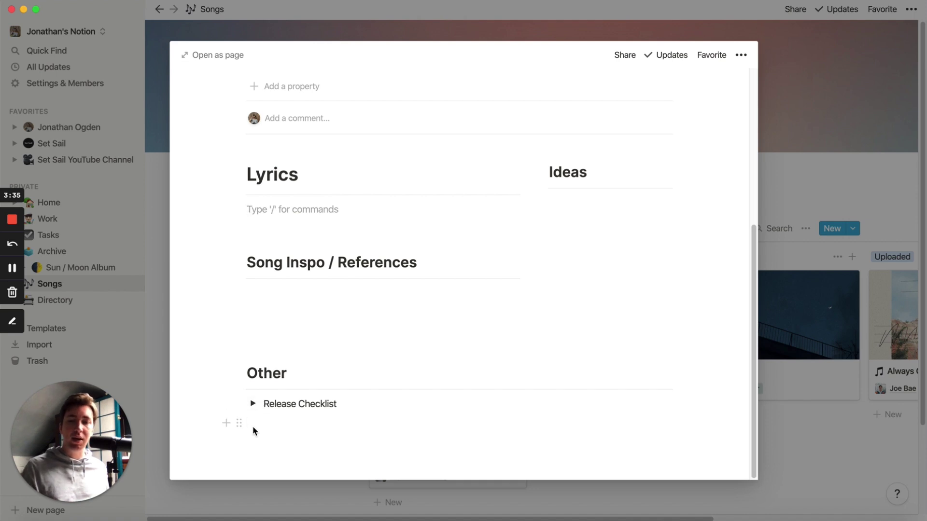
left_click(254, 405)
scroll(410, 377, "down", 5)
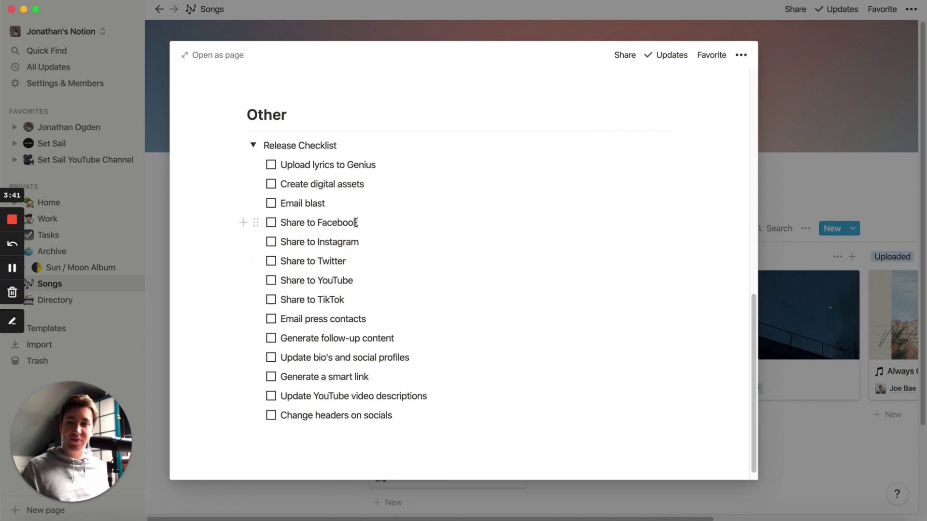
scroll(353, 217, "up", 1)
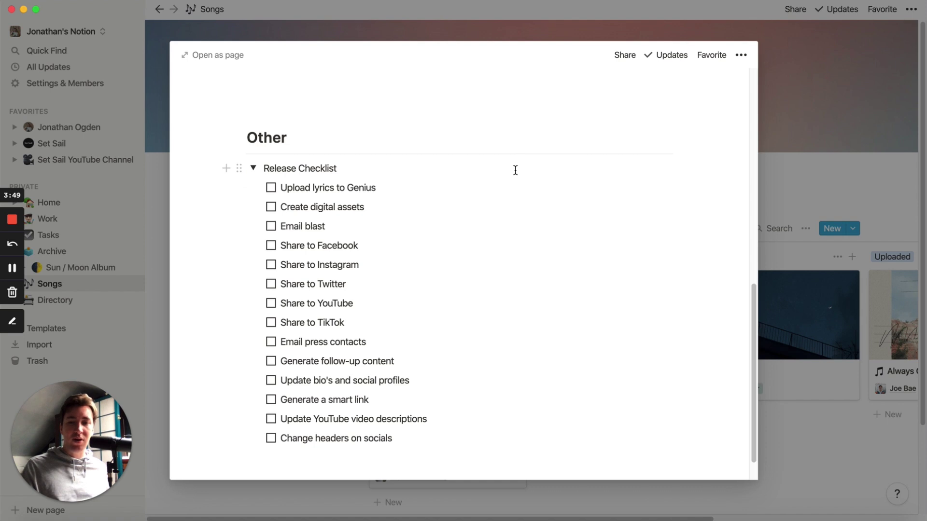
scroll(339, 180, "up", 1)
left_click(251, 190)
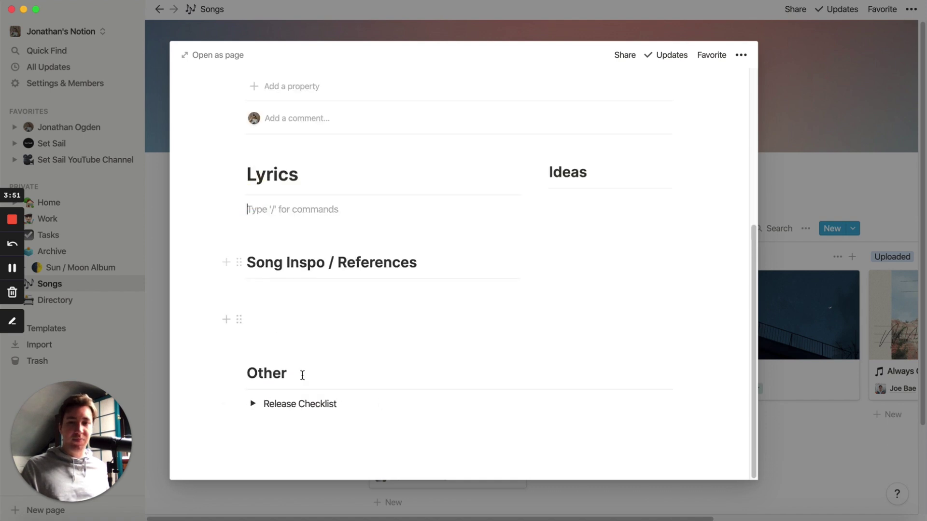
Step: Title the untitled song page "New Song" and close it to return to the Songs board
scroll(317, 306, "up", 5)
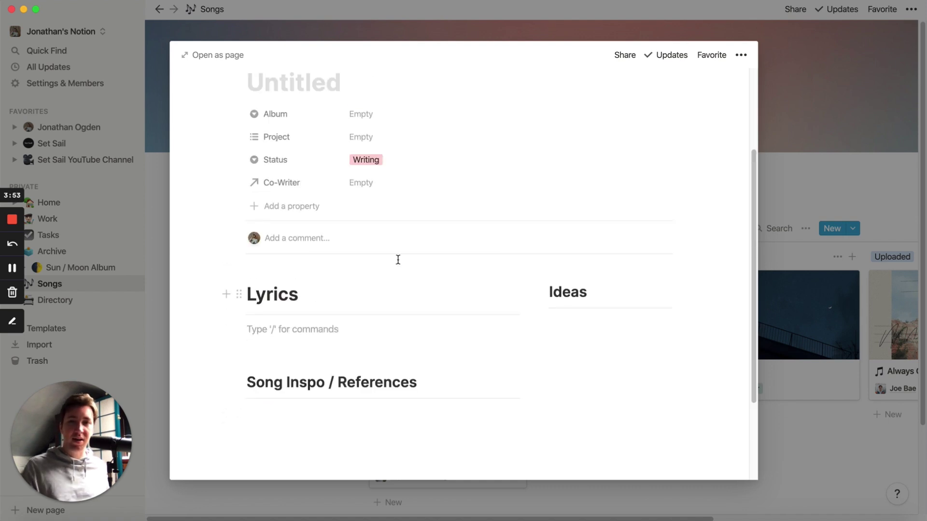
scroll(686, 150, "up", 4)
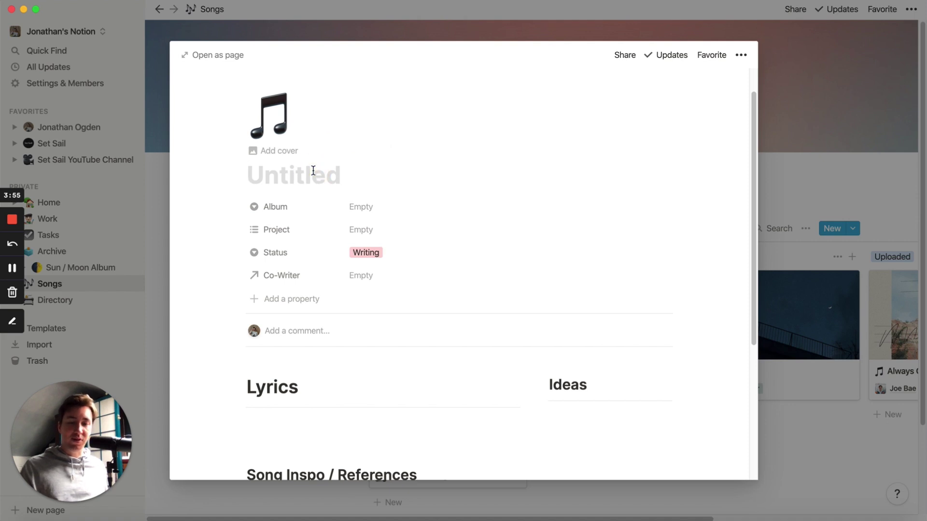
type("New Sopng")
key("BackSpace")
key("BackSpace")
key("BackSpace")
type("ng")
key("Return")
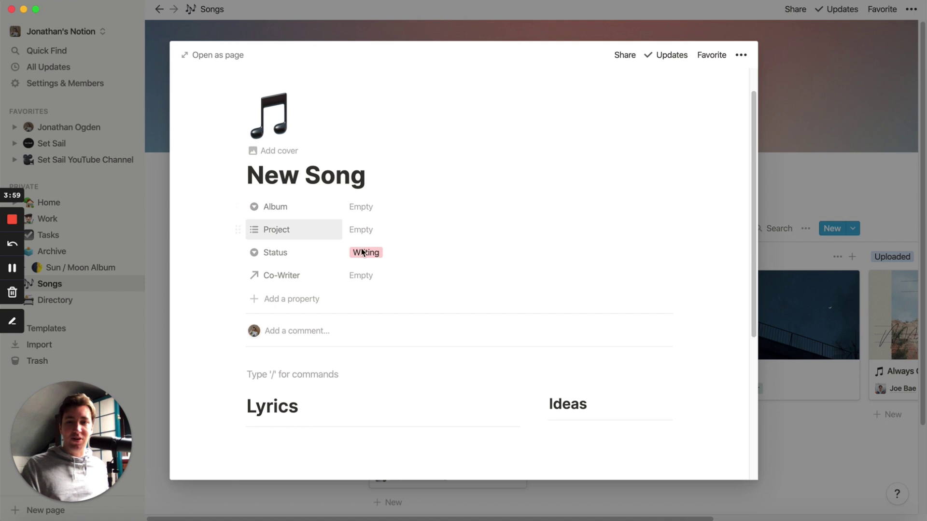
left_click(782, 159)
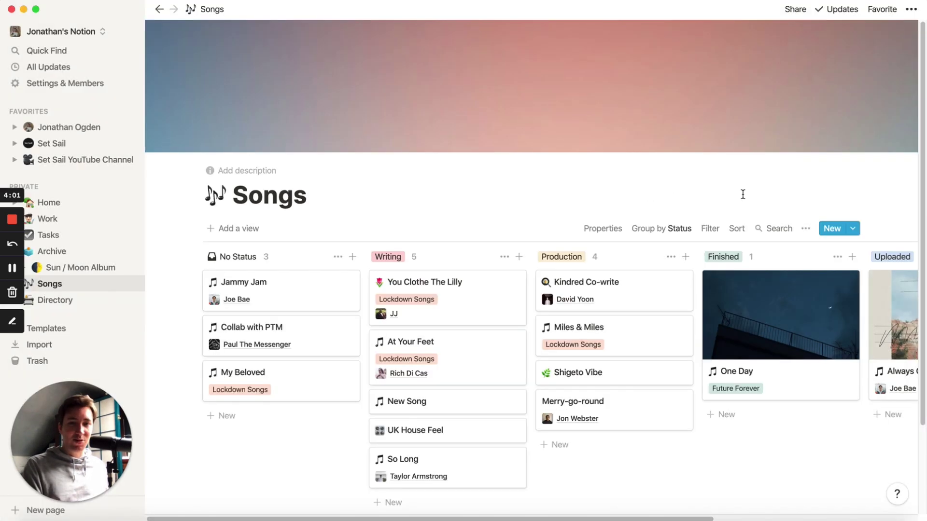
Step: Delete the "New Song" card from the Writing column of the Songs board
scroll(610, 163, "down", 3)
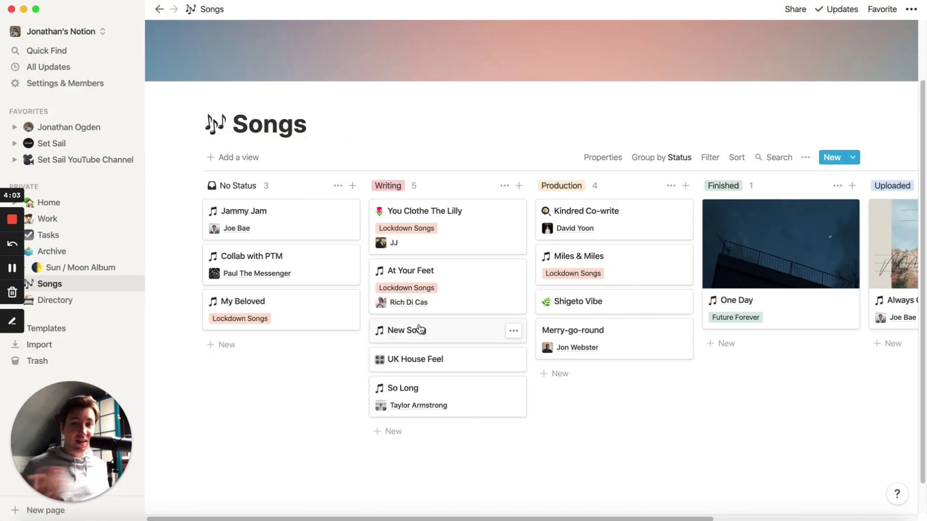
left_click(510, 338)
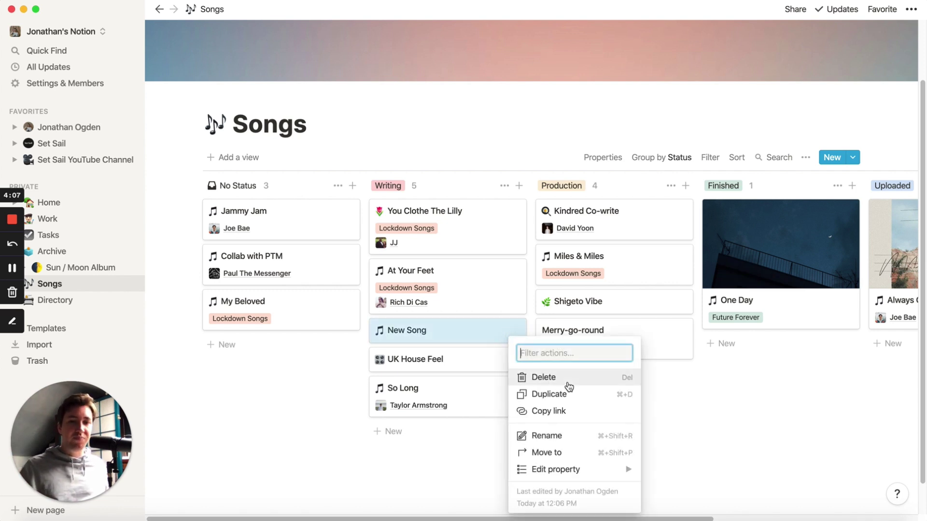
left_click(563, 380)
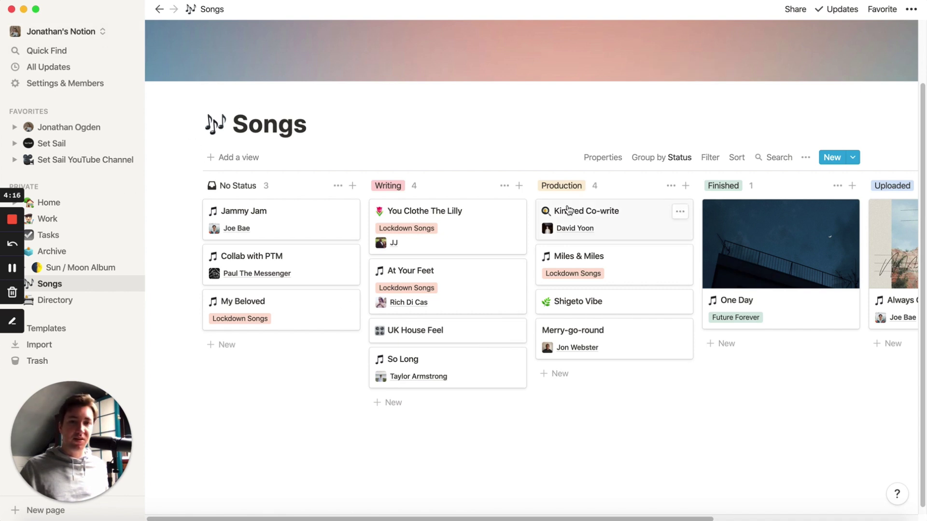
Step: Open the Kindred Co-write song from the Production column and read through its Lyric Ideas section
left_click(586, 212)
scroll(497, 233, "down", 8)
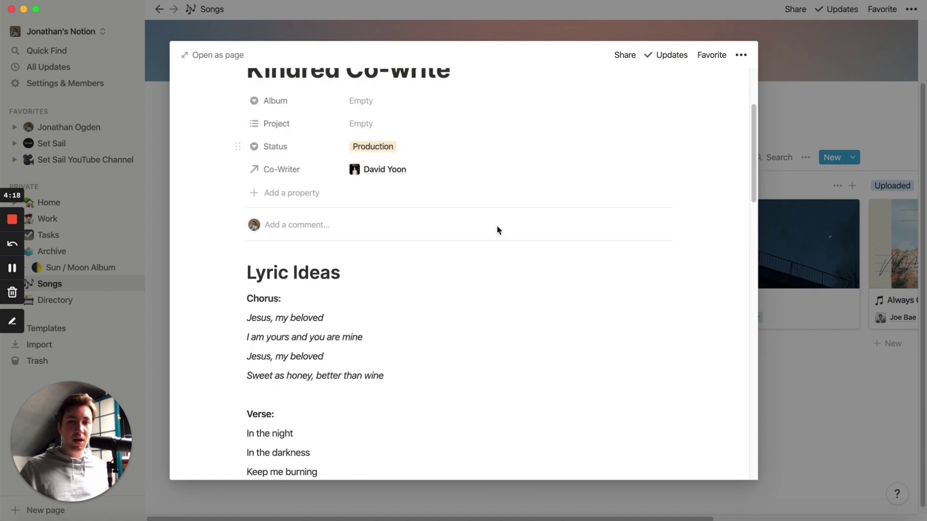
scroll(497, 230, "down", 10)
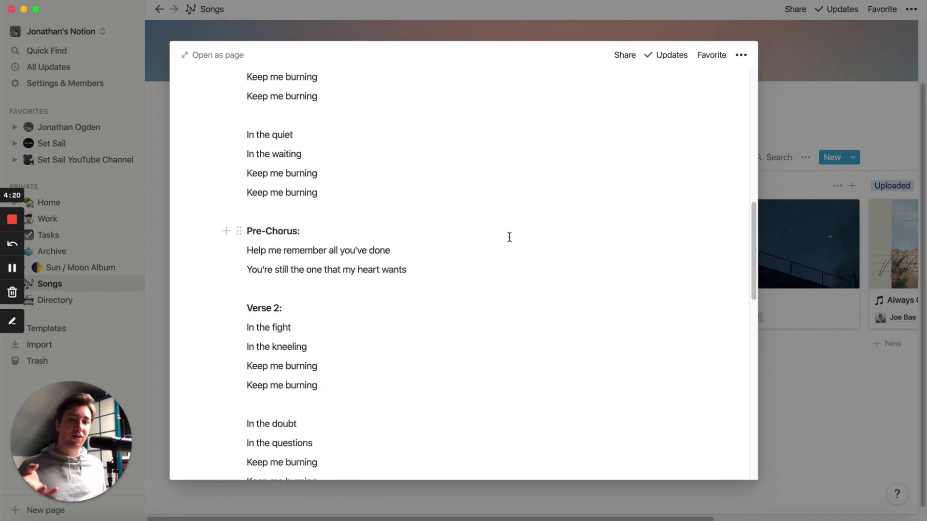
scroll(474, 195, "down", 3)
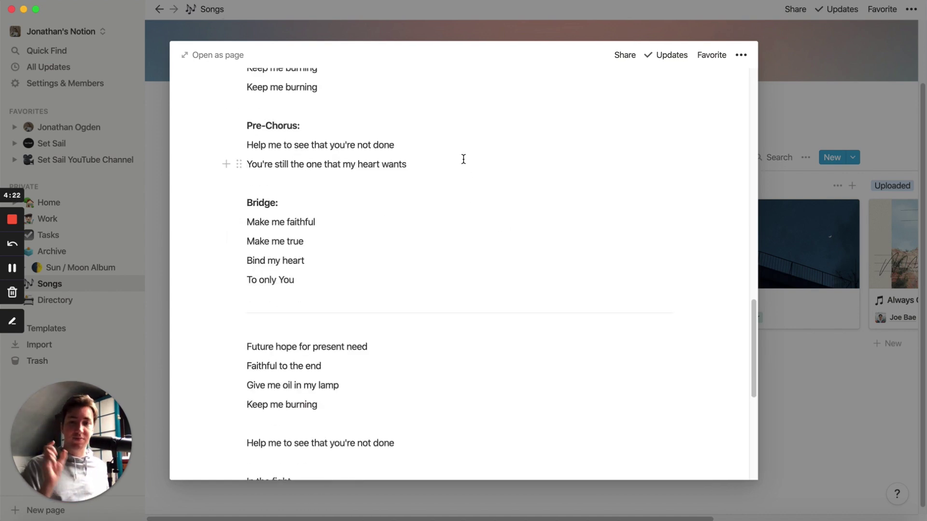
scroll(452, 138, "down", 4)
scroll(452, 138, "up", 10)
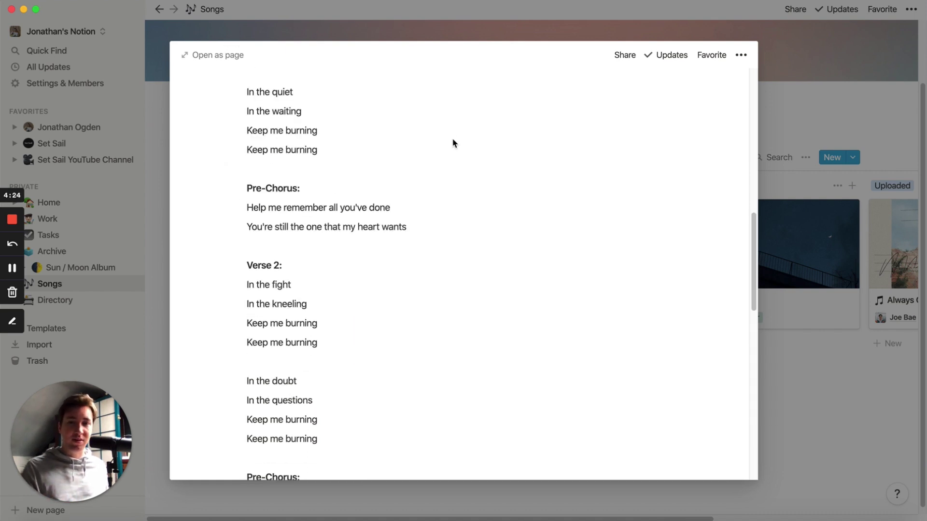
scroll(452, 139, "up", 2)
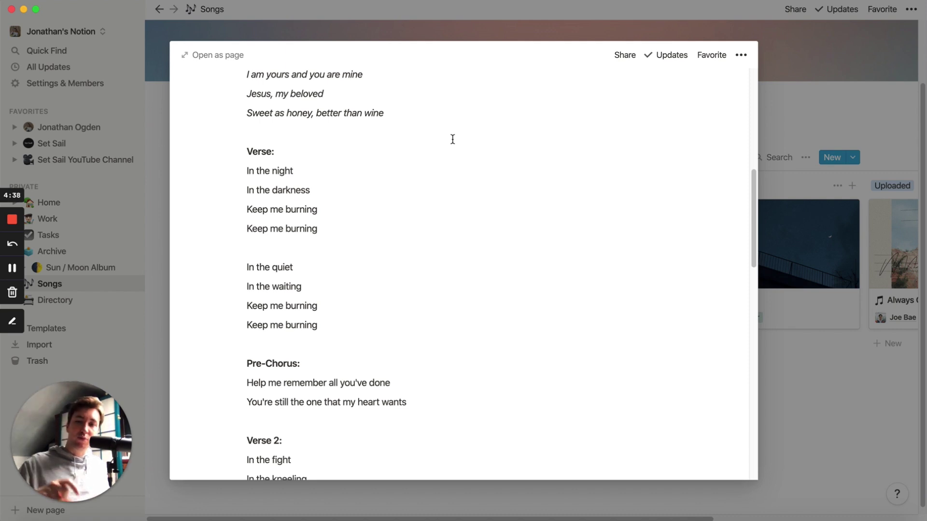
Step: Move the first Verse block directly above Verse 2 and add a blank line after it
mouse_move(356, 228)
left_mouse_down()
mouse_move(268, 200)
mouse_move(235, 163)
mouse_move(310, 228)
left_mouse_up()
left_click(236, 162)
left_click_drag(239, 151, 245, 423)
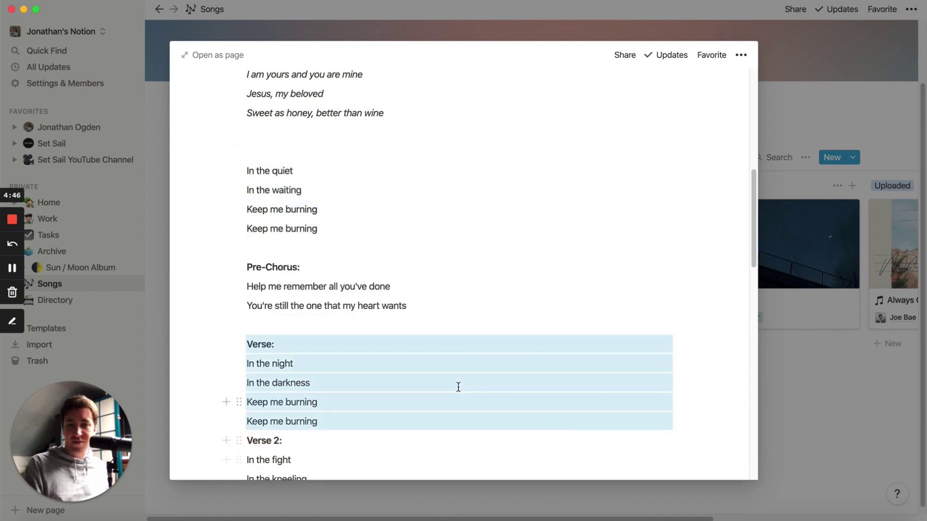
scroll(428, 350, "down", 2)
left_click(420, 315)
key("Return")
scroll(531, 271, "up", 1)
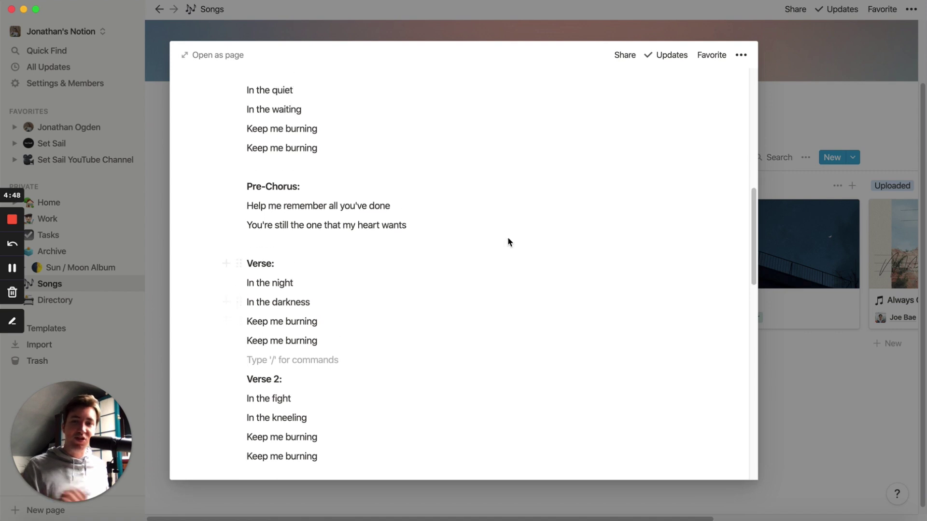
Step: Undo the blank line and the move of the first Verse block
key("super+z")
key("super+z")
scroll(461, 257, "up", 9)
Step: Look through the rest of the Kindred Co-write lyrics, including the alternative lines below the divider and Song inspo, and close the page
scroll(460, 255, "down", 5)
scroll(475, 258, "down", 15)
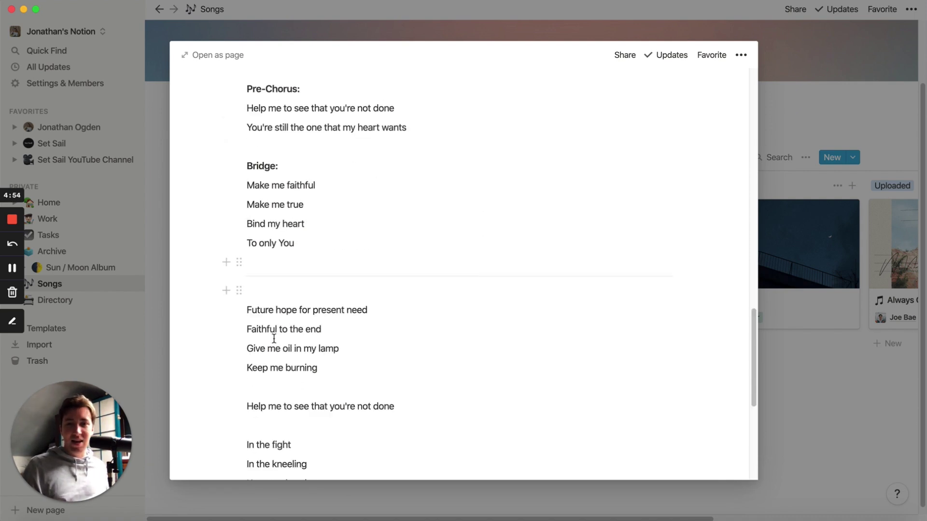
scroll(368, 321, "down", 3)
left_click(290, 193)
mouse_move(290, 193)
left_mouse_down()
mouse_move(248, 196)
mouse_move(346, 262)
left_mouse_up()
left_click(345, 263)
scroll(355, 263, "down", 5)
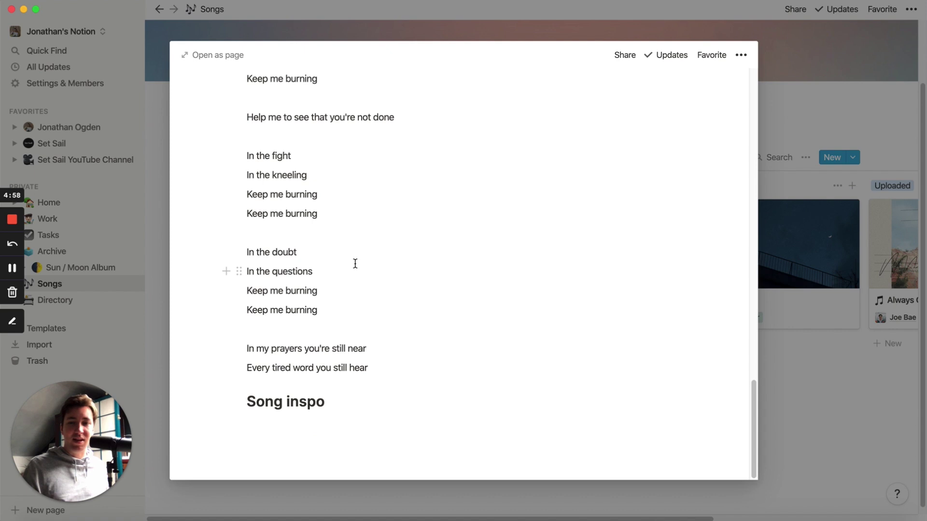
scroll(304, 420, "up", 10)
scroll(309, 408, "up", 10)
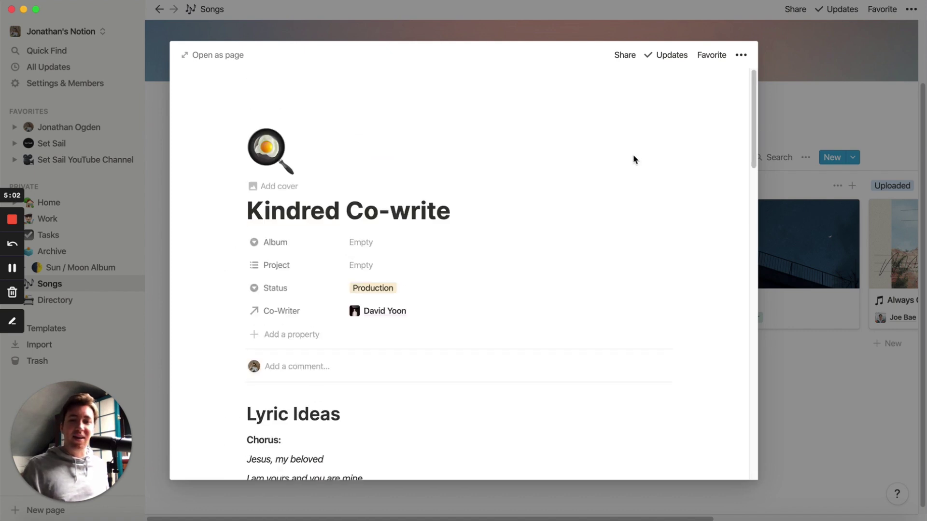
left_click(783, 105)
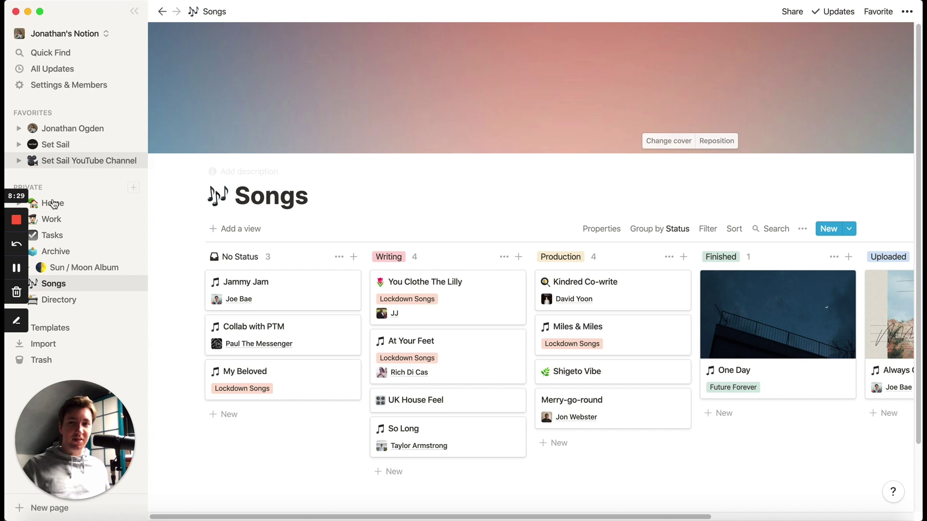
Step: Revisit the Home page, the Work page's projects and combined tasks, and the full Tasks board
left_click(73, 203)
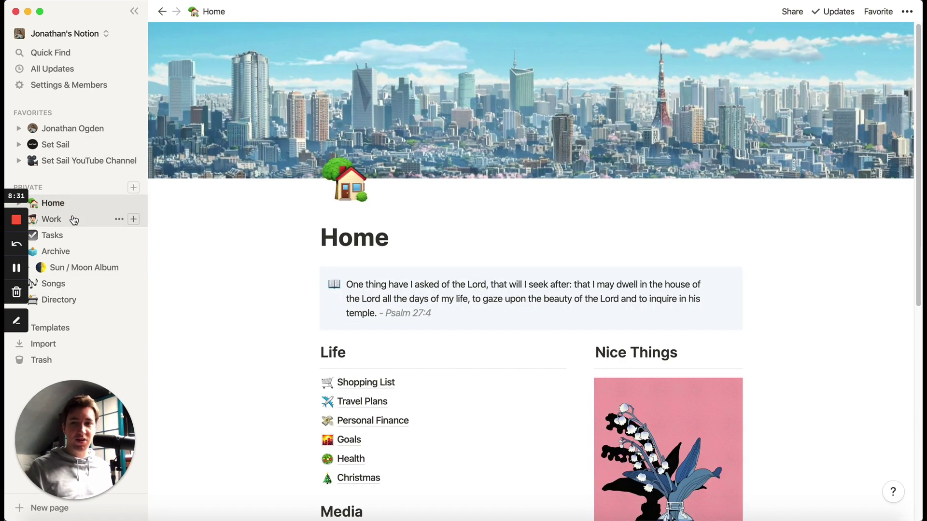
left_click(71, 218)
scroll(160, 222, "down", 15)
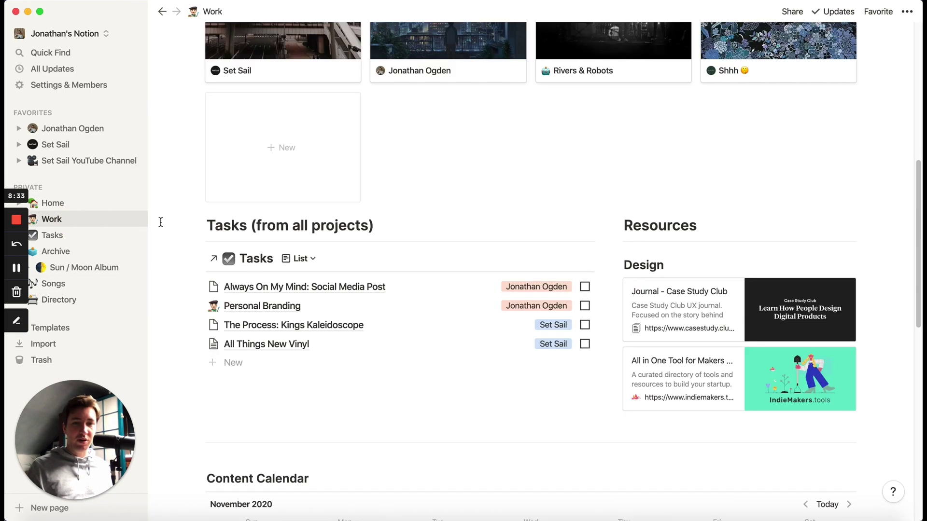
scroll(162, 224, "up", 15)
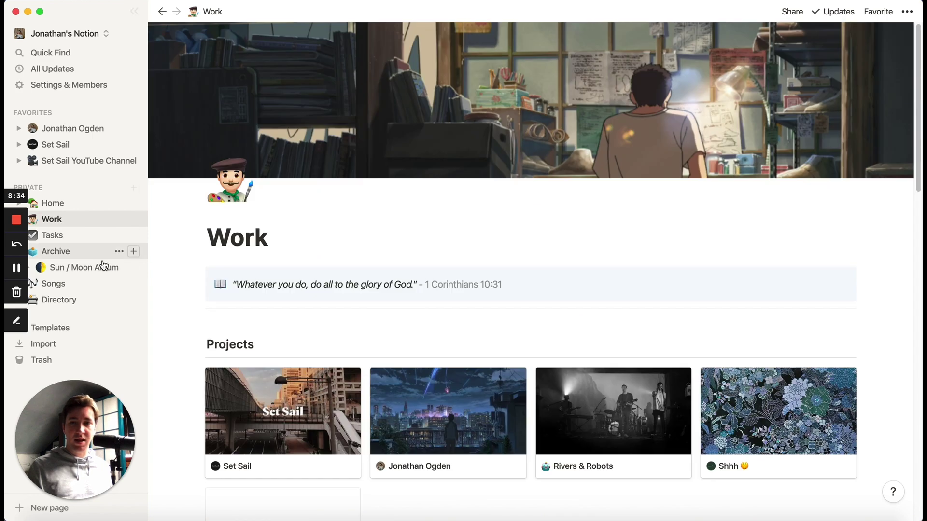
left_click(67, 235)
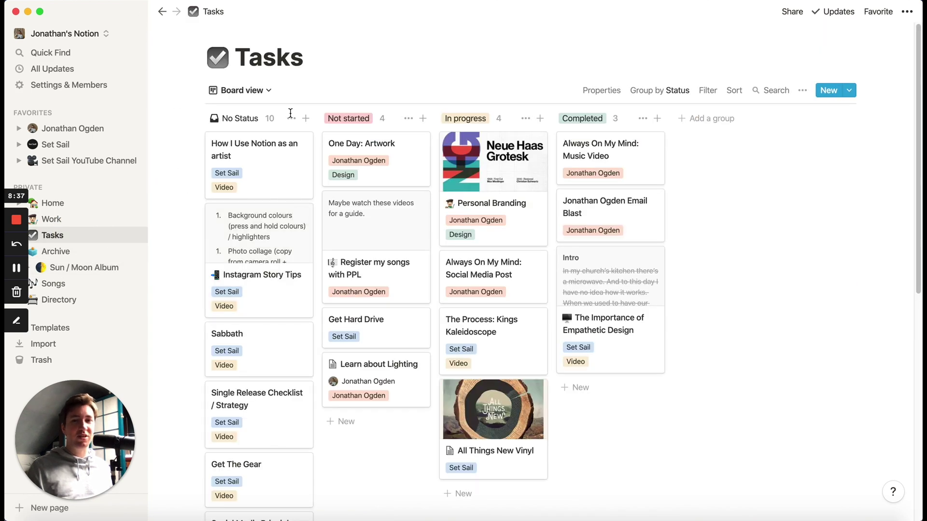
scroll(458, 249, "down", 5)
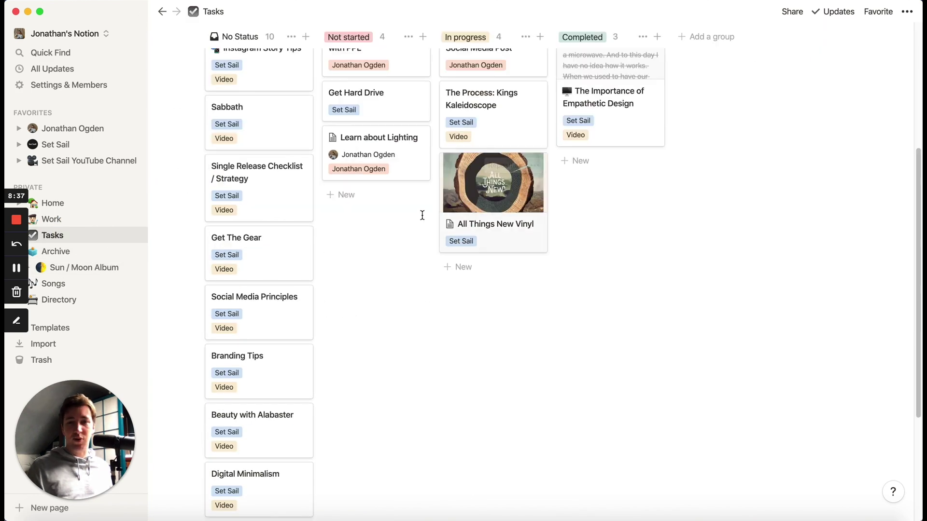
Step: Revisit the Songs board and the Directory table, ending on the Home page
left_click(54, 284)
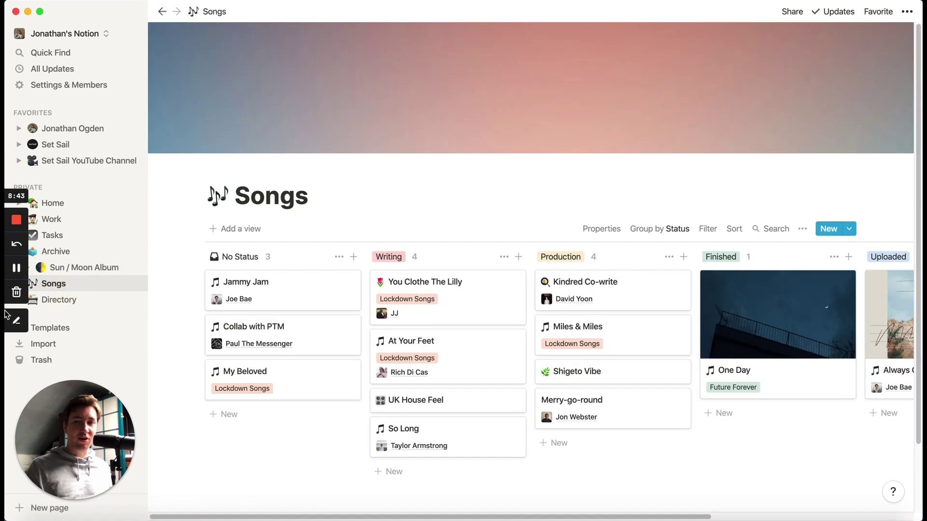
left_click(68, 300)
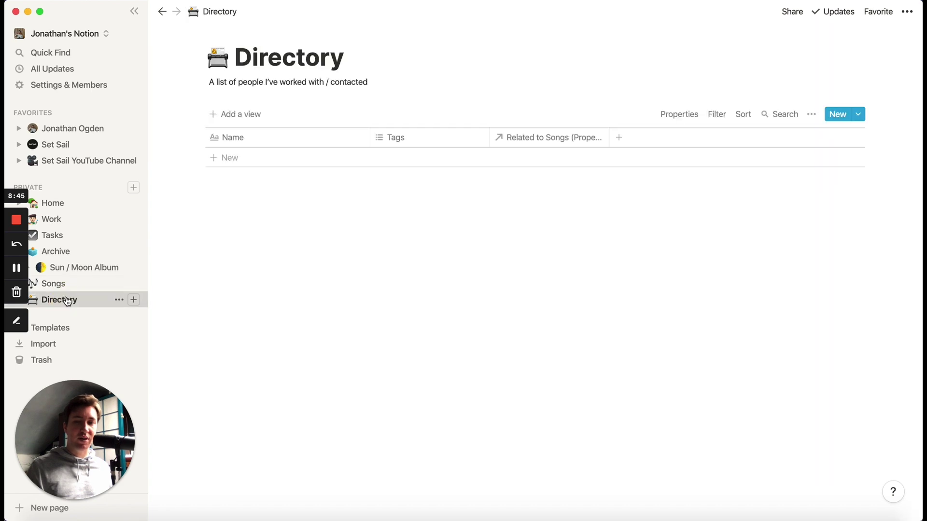
left_click(109, 283)
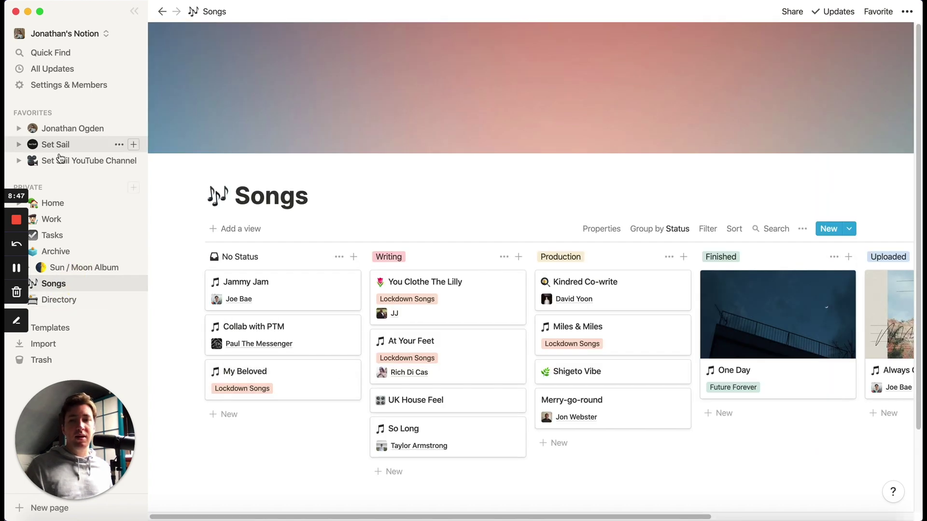
left_click(67, 203)
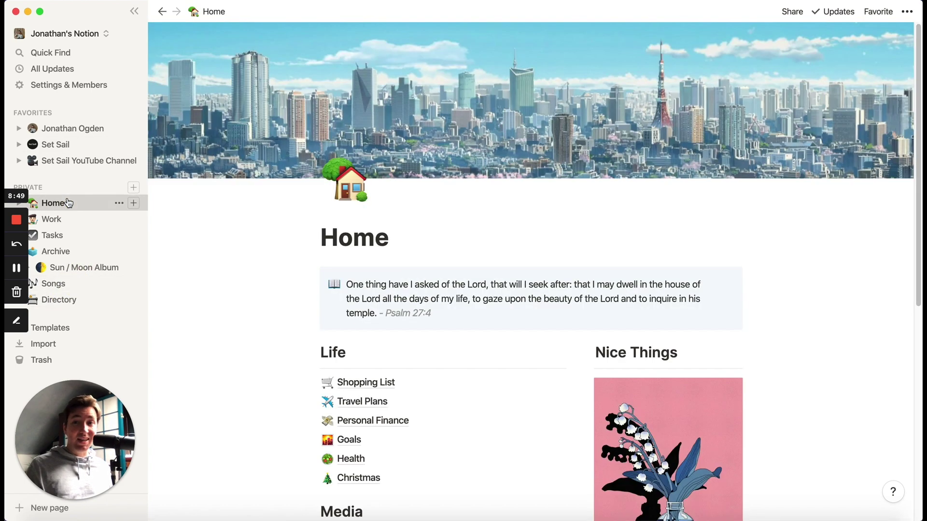